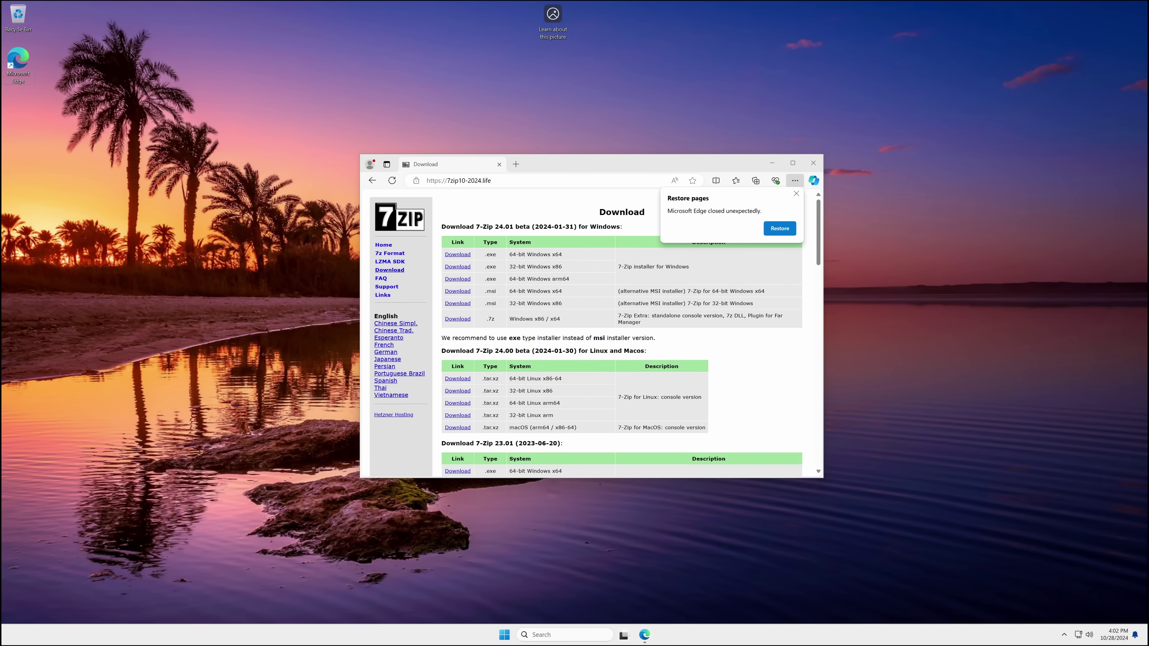
Step: Check the NVIDIA GeForce GTX 1080 properties under Display adapters in Device Manager, then close it
{"action": "type", "text": "dev"}
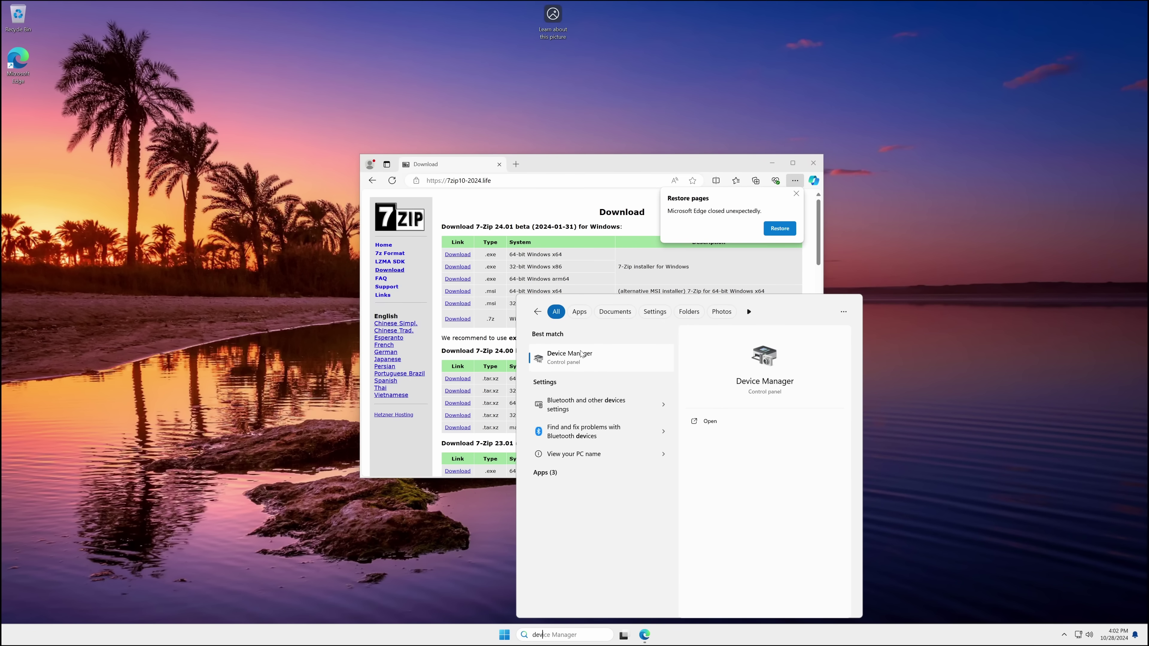
{"action": "left_click", "coordinate": [581, 354]}
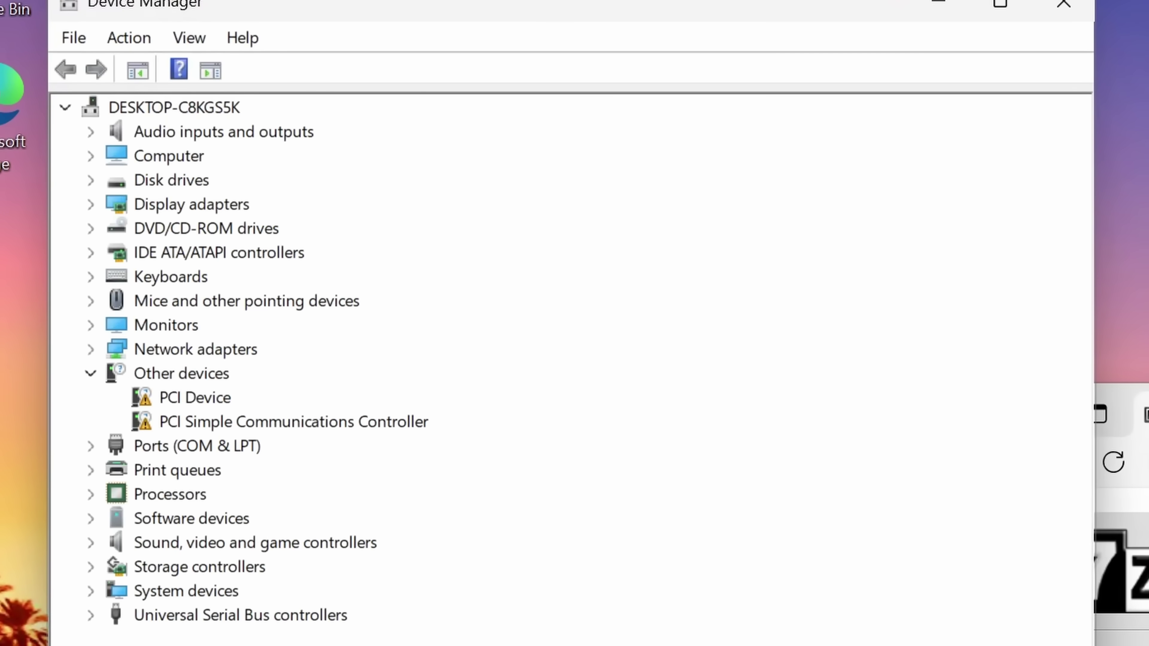
{"action": "left_click", "coordinate": [104, 203]}
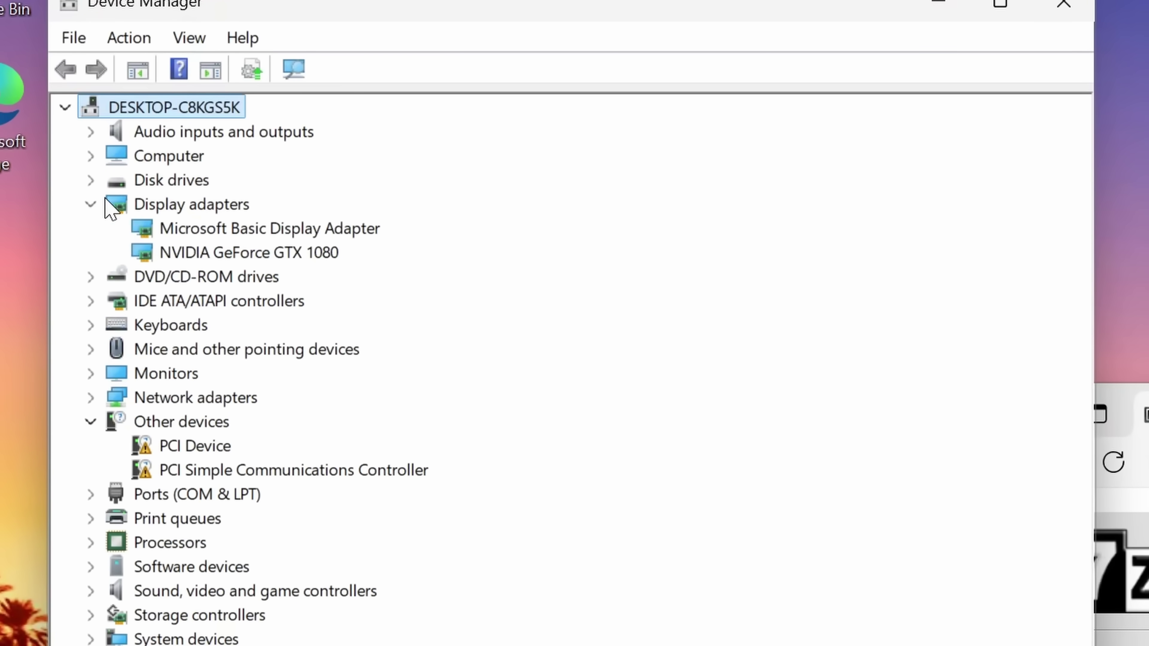
{"action": "double_click", "coordinate": [229, 257]}
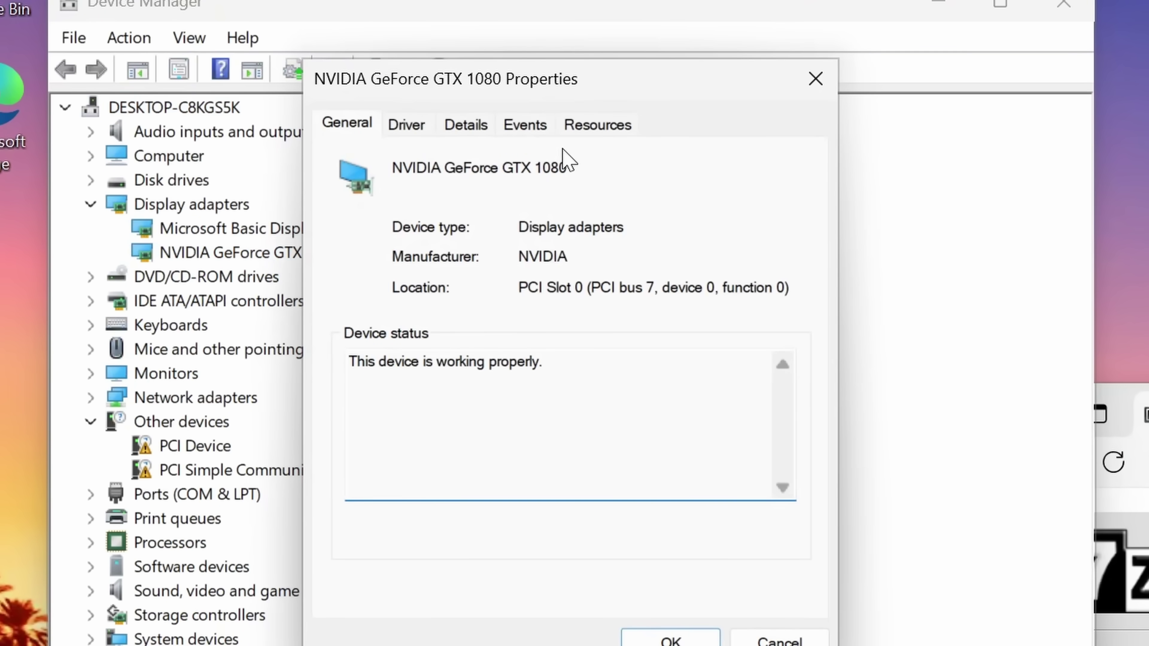
{"action": "left_click", "coordinate": [815, 78]}
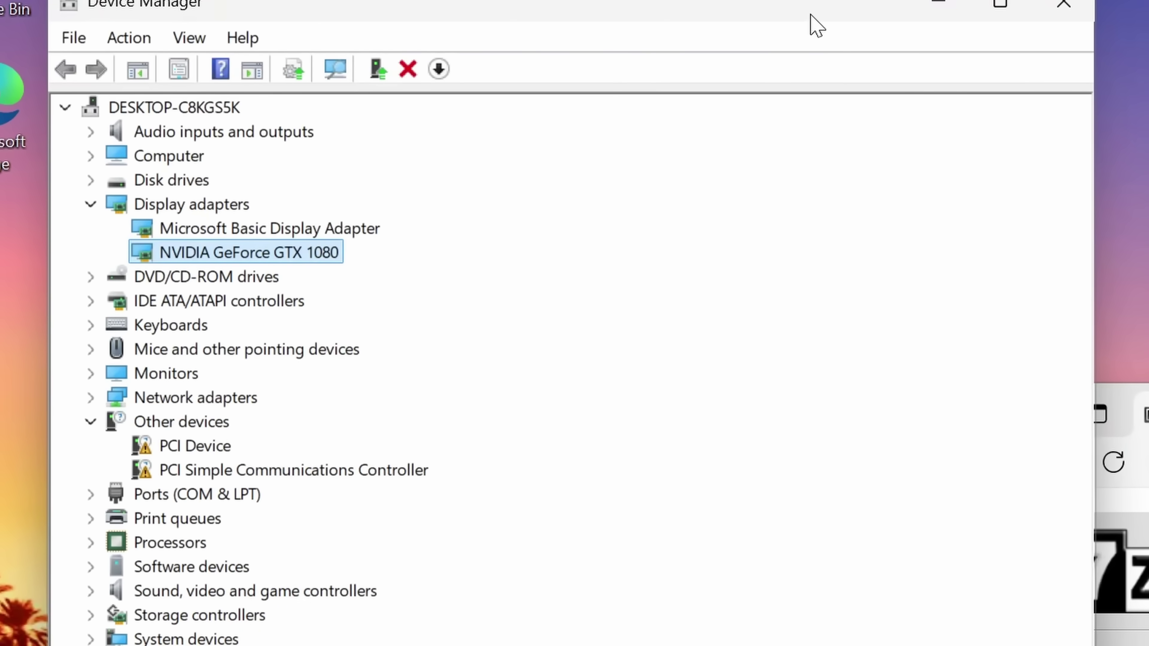
{"action": "left_click", "coordinate": [1065, 3]}
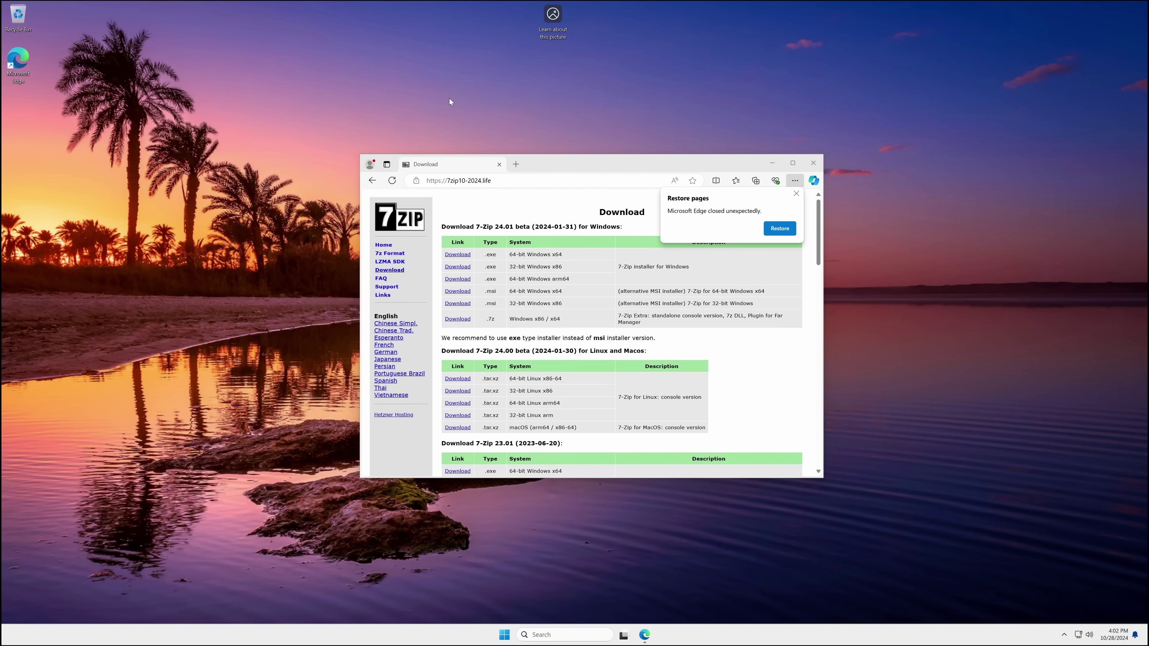
Step: Open Display settings from the desktop menu, close it, and dismiss Edge's Restore pages notice
{"action": "right_click", "coordinate": [449, 99]}
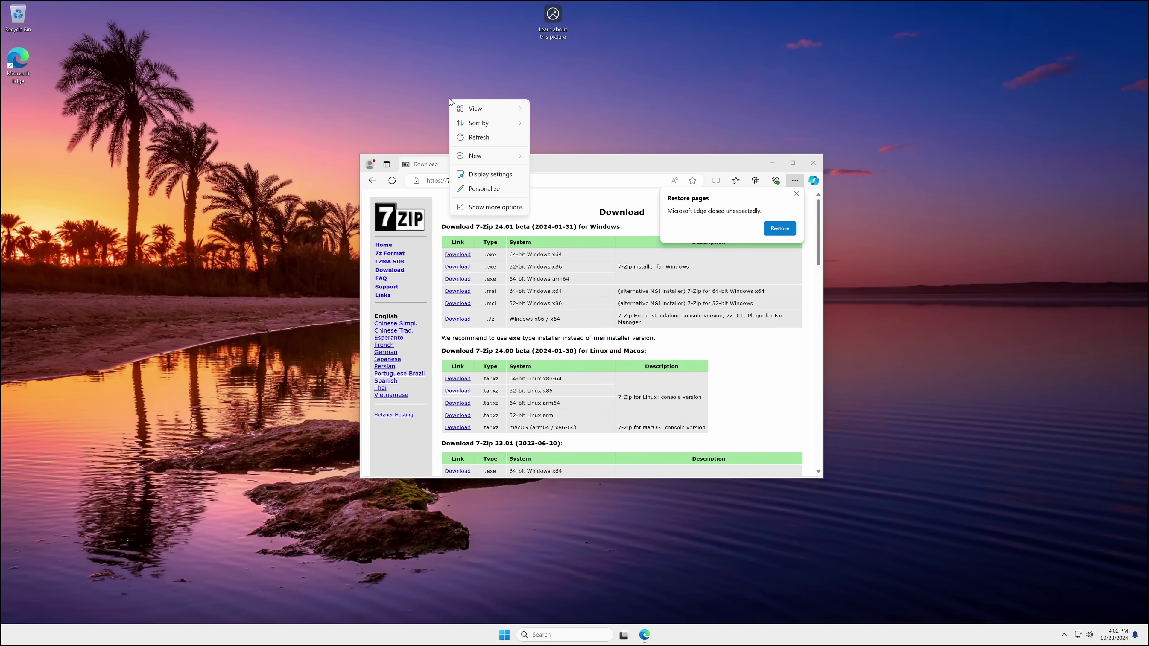
{"action": "left_click", "coordinate": [449, 99]}
{"action": "right_click", "coordinate": [449, 99]}
{"action": "left_click", "coordinate": [479, 174]}
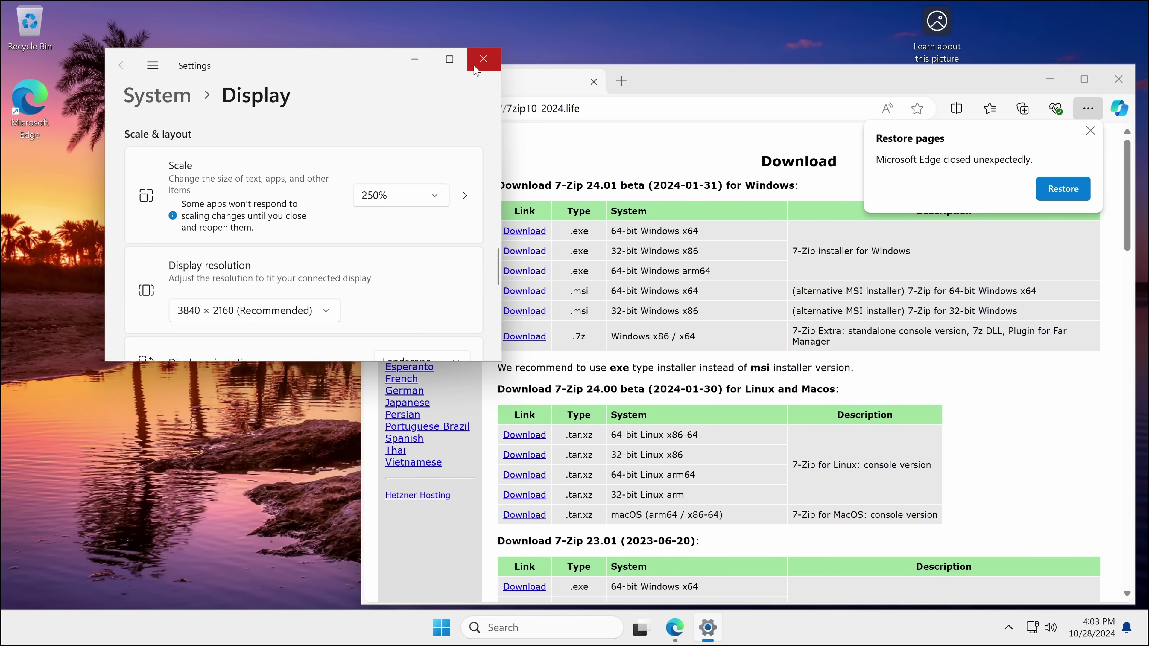
{"action": "left_click", "coordinate": [475, 68]}
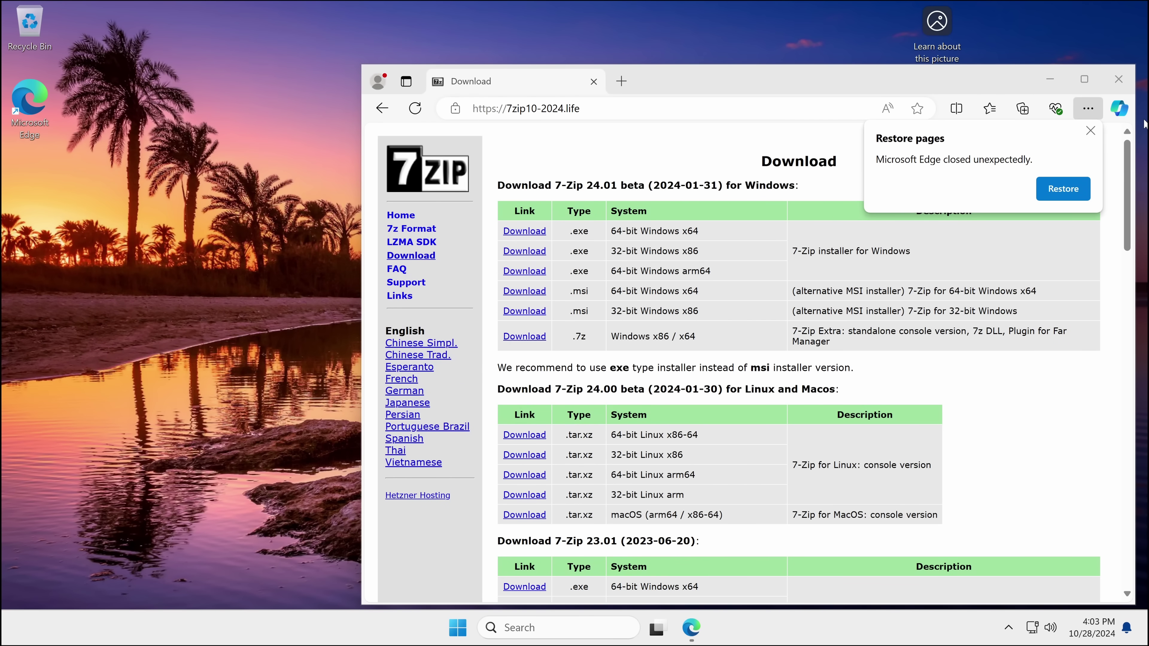
{"action": "left_click", "coordinate": [1090, 133]}
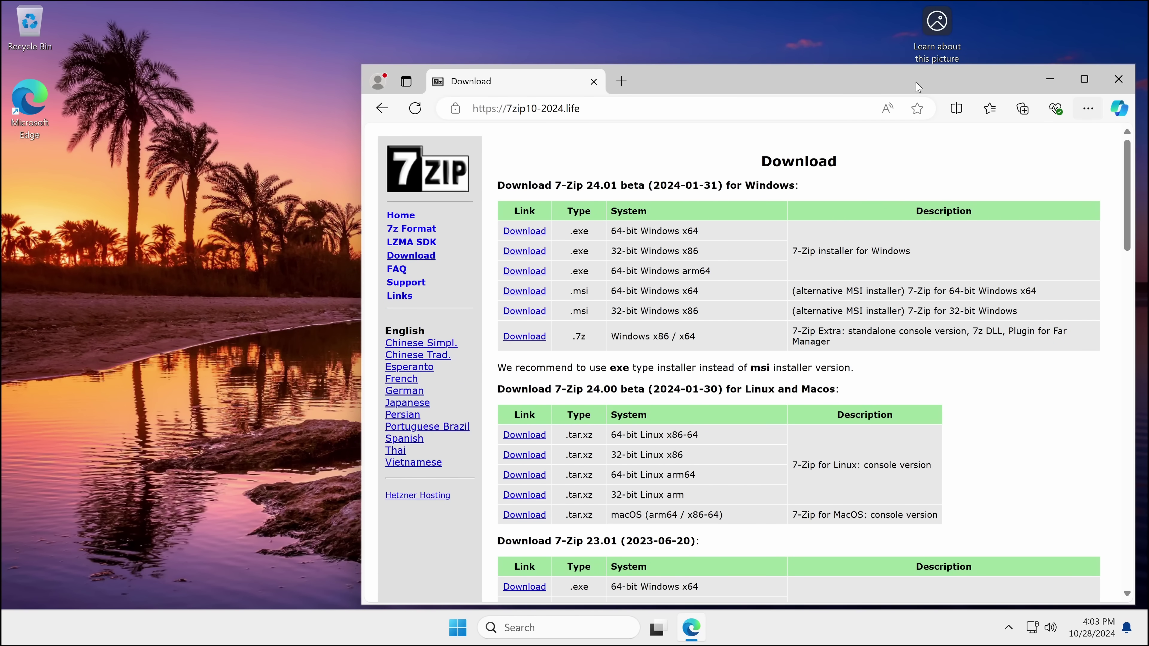
Step: Maximize Edge, download the 64-bit Windows 7-Zip .exe, and open the virus-detected threat notice
{"action": "double_click", "coordinate": [847, 82]}
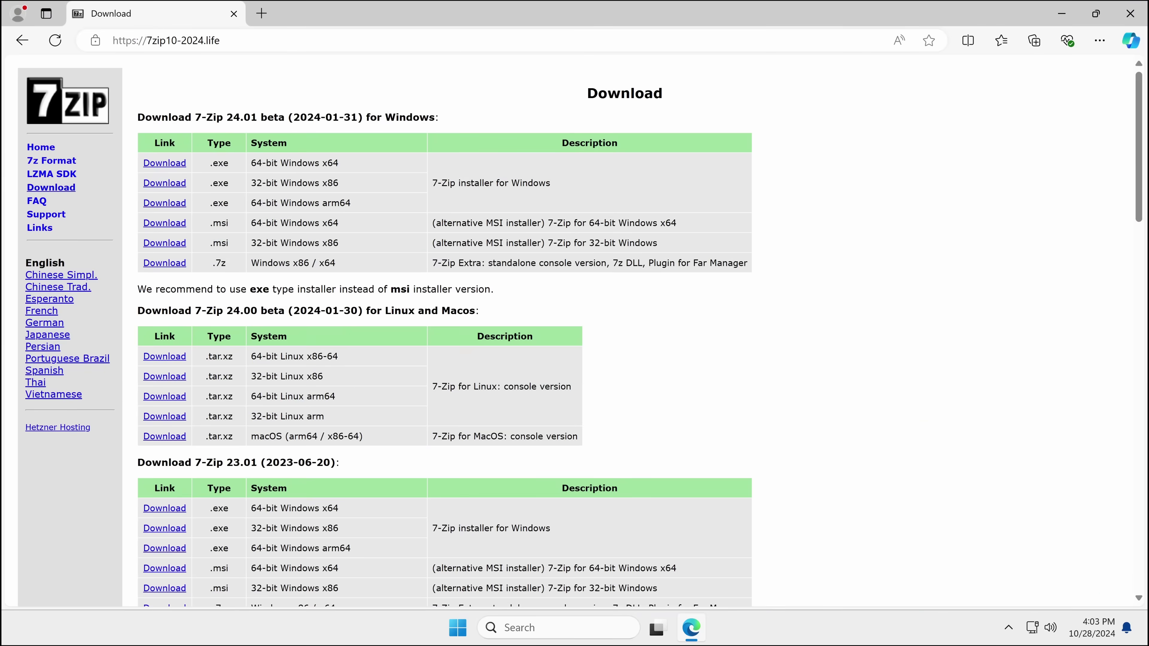
{"action": "left_click", "coordinate": [160, 165]}
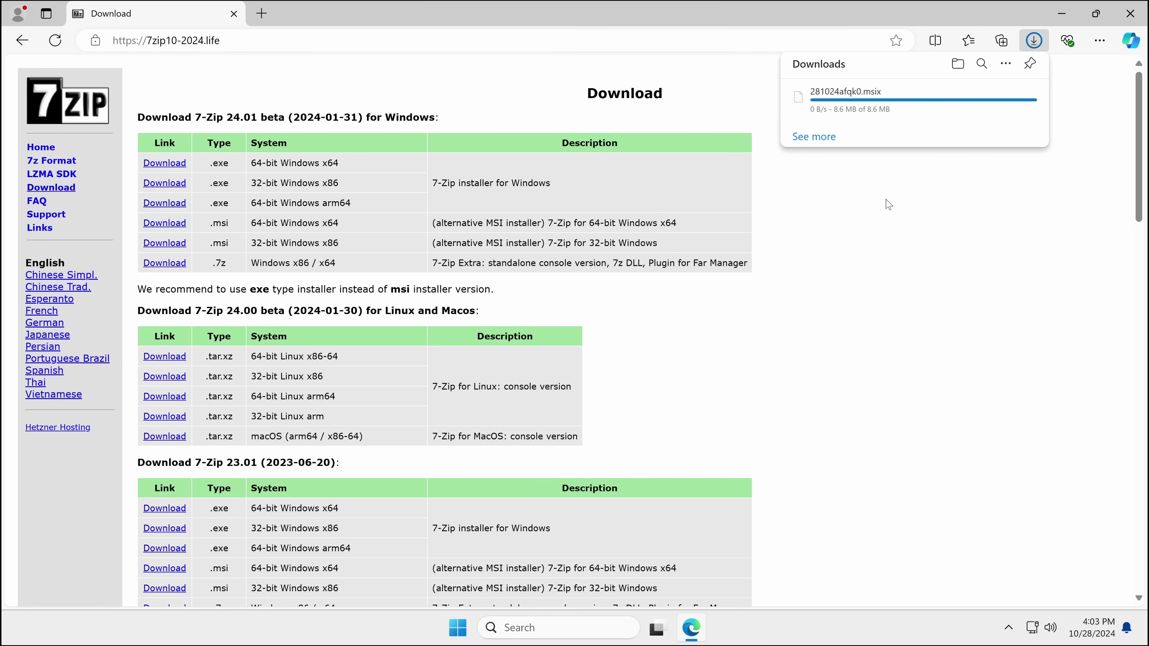
{"action": "left_click", "coordinate": [920, 98]}
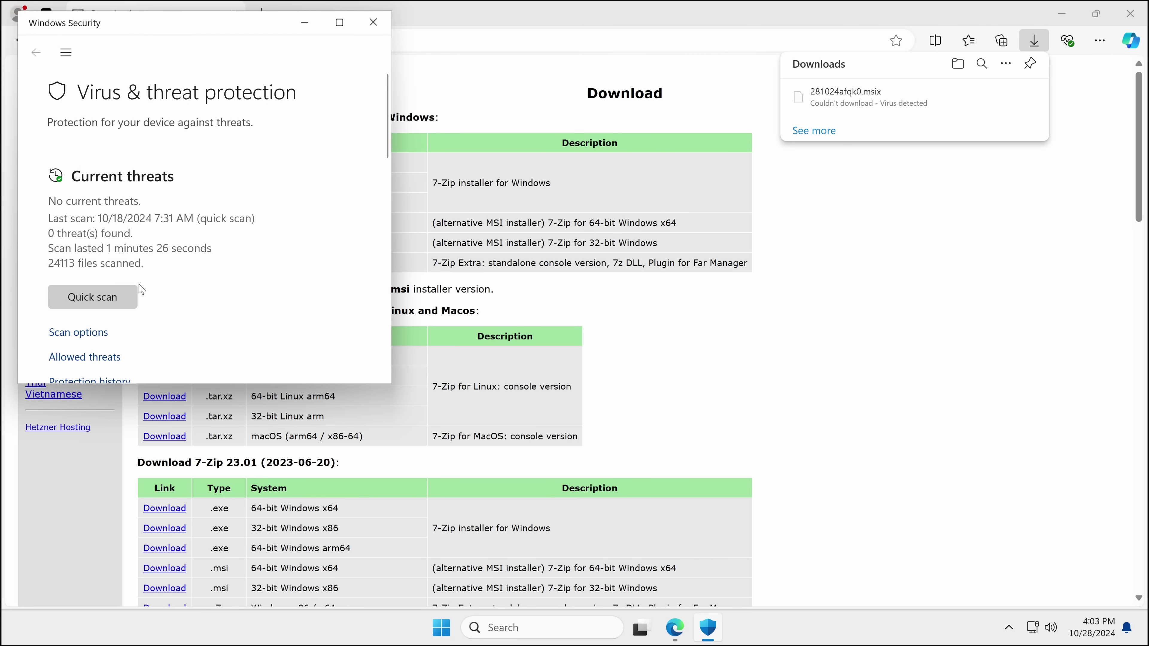
Step: Turn Real-time protection off under Manage settings and approve the UAC prompt
{"action": "scroll", "coordinate": [141, 290], "scroll_direction": "down", "scroll_amount": 1}
{"action": "scroll", "coordinate": [60, 365], "scroll_direction": "down", "scroll_amount": 3}
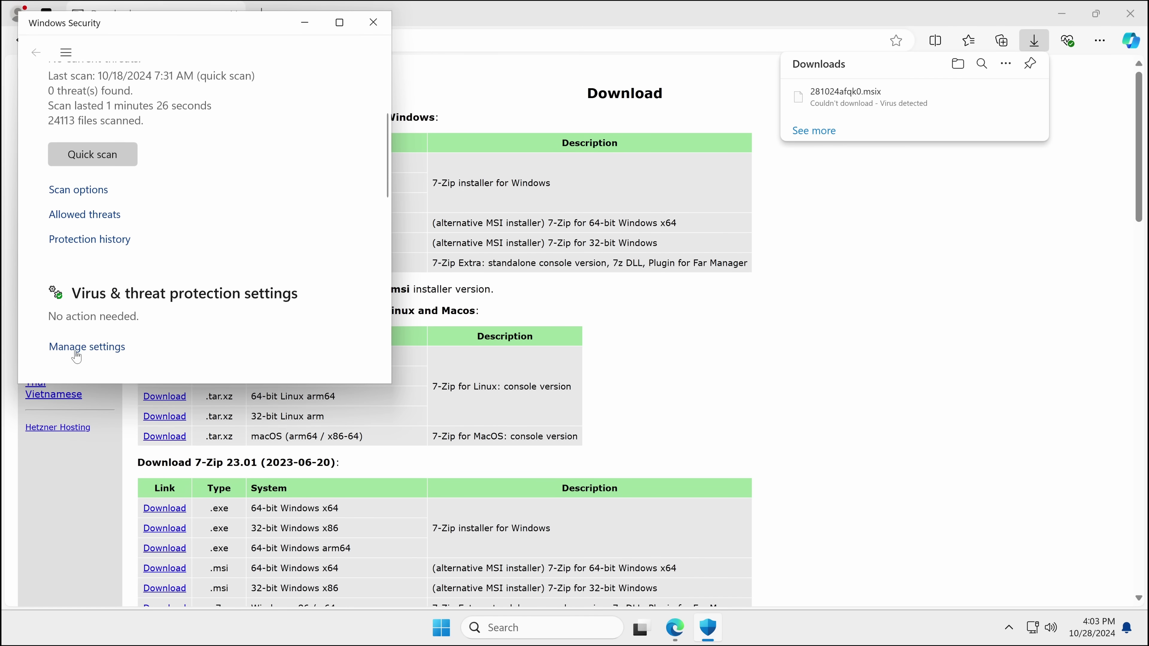
{"action": "left_click", "coordinate": [87, 345]}
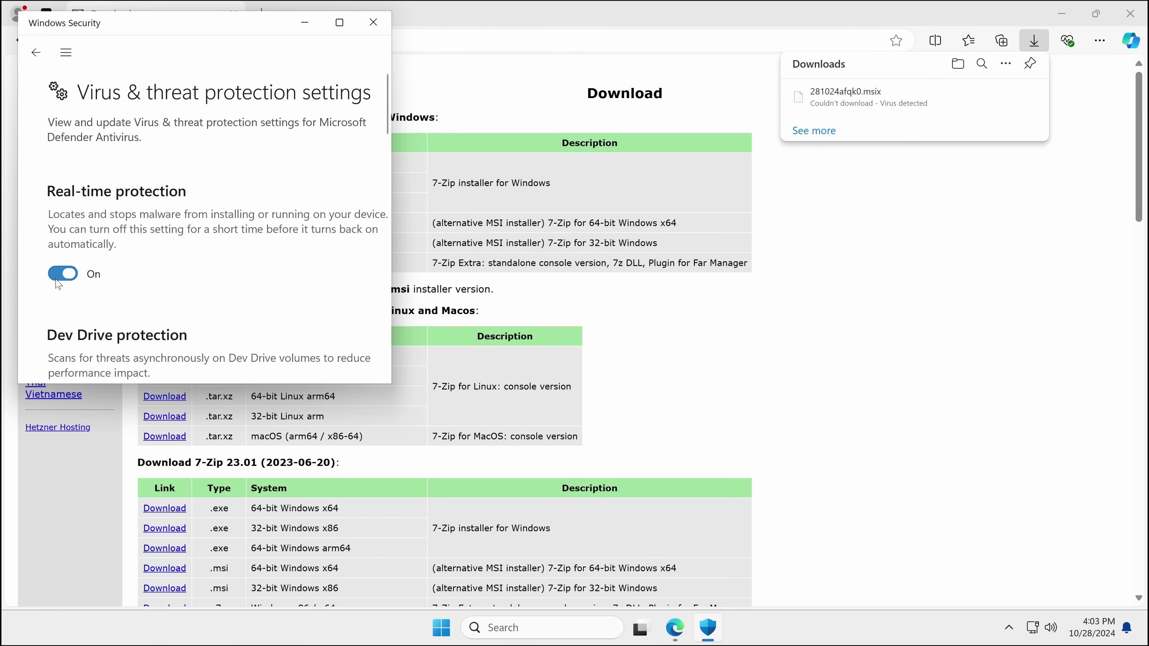
{"action": "left_click", "coordinate": [63, 273]}
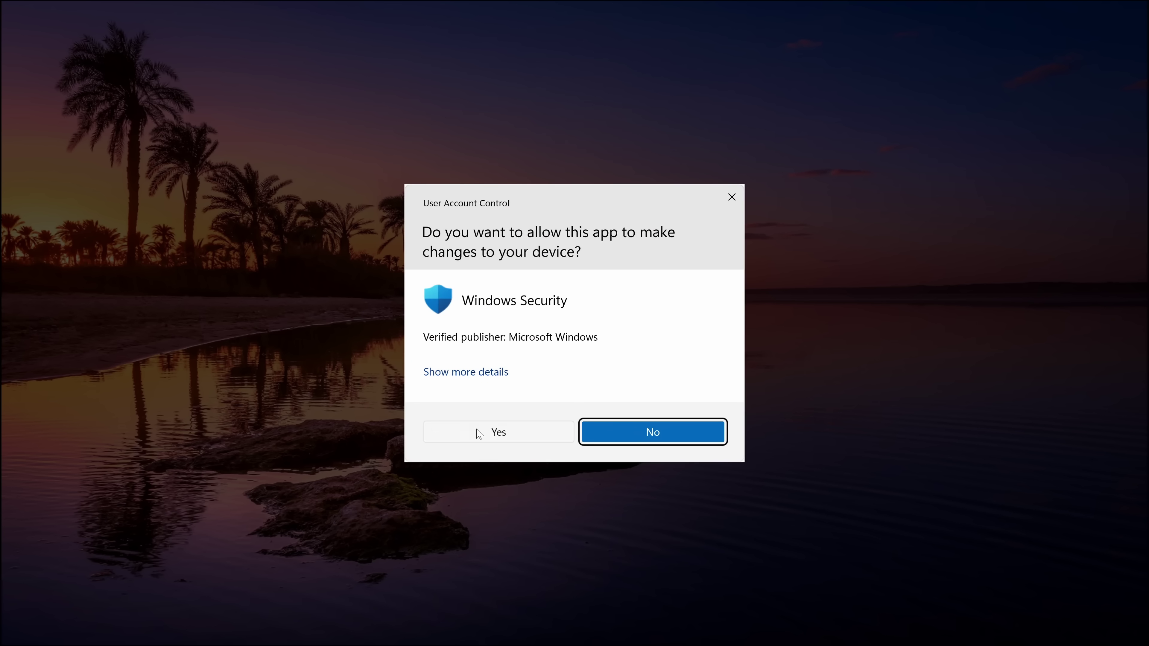
{"action": "left_click", "coordinate": [480, 434]}
{"action": "key", "text": "alt+Tab"}
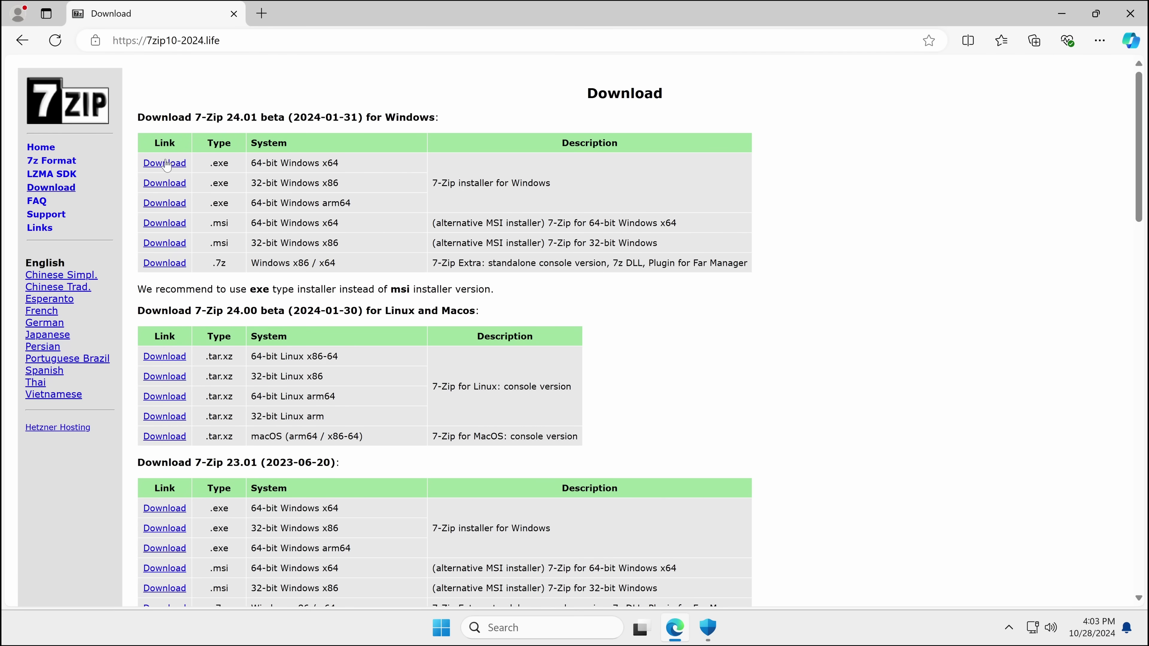
Step: Re-download the 64-bit 7-Zip package and open 281024afqk0.msix from the Downloads flyout
{"action": "left_click", "coordinate": [166, 164]}
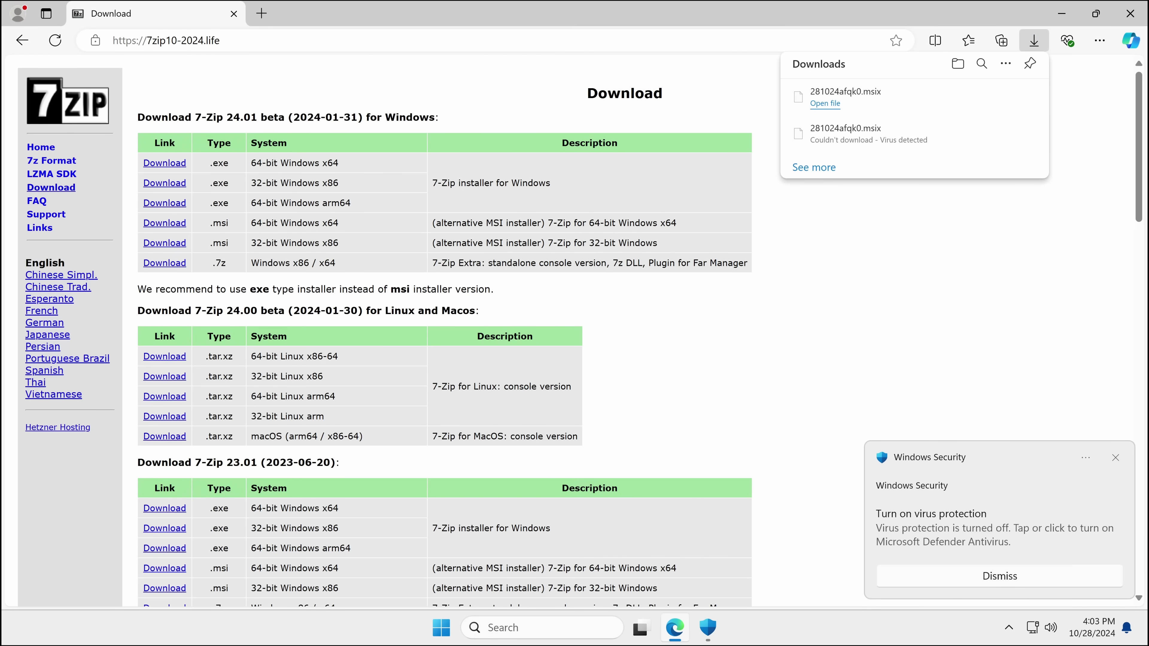
{"action": "left_click", "coordinate": [844, 105]}
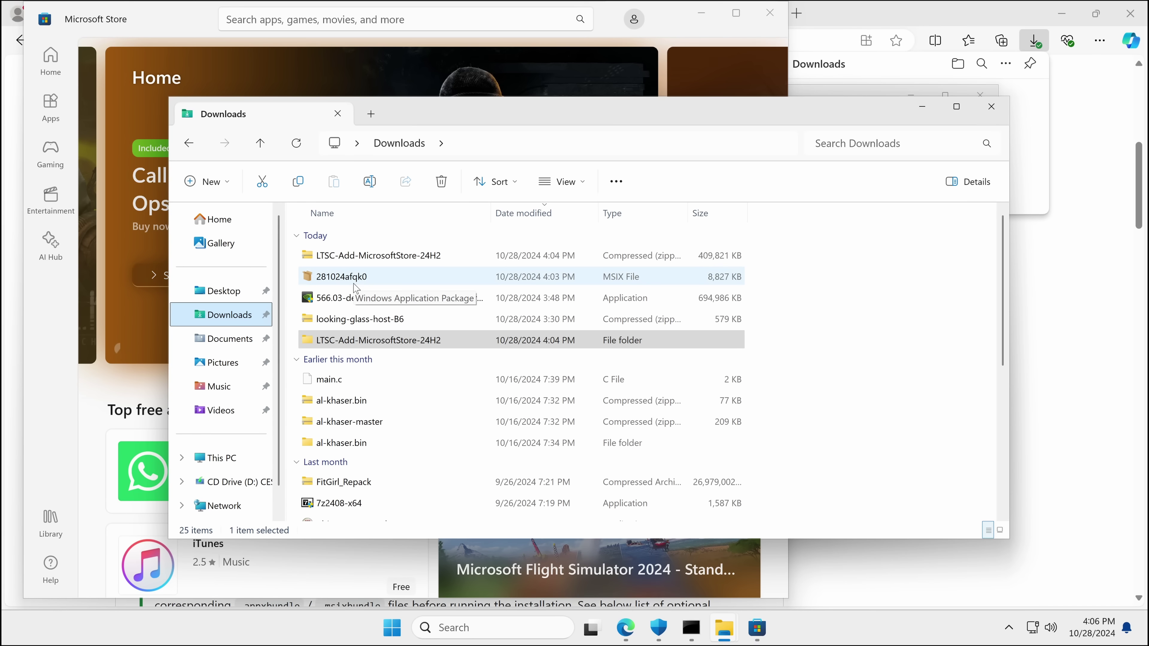
Step: Open 281024afqk0 in App Installer, centre the dialog, install the 7-Zip package and launch it
{"action": "double_click", "coordinate": [353, 281]}
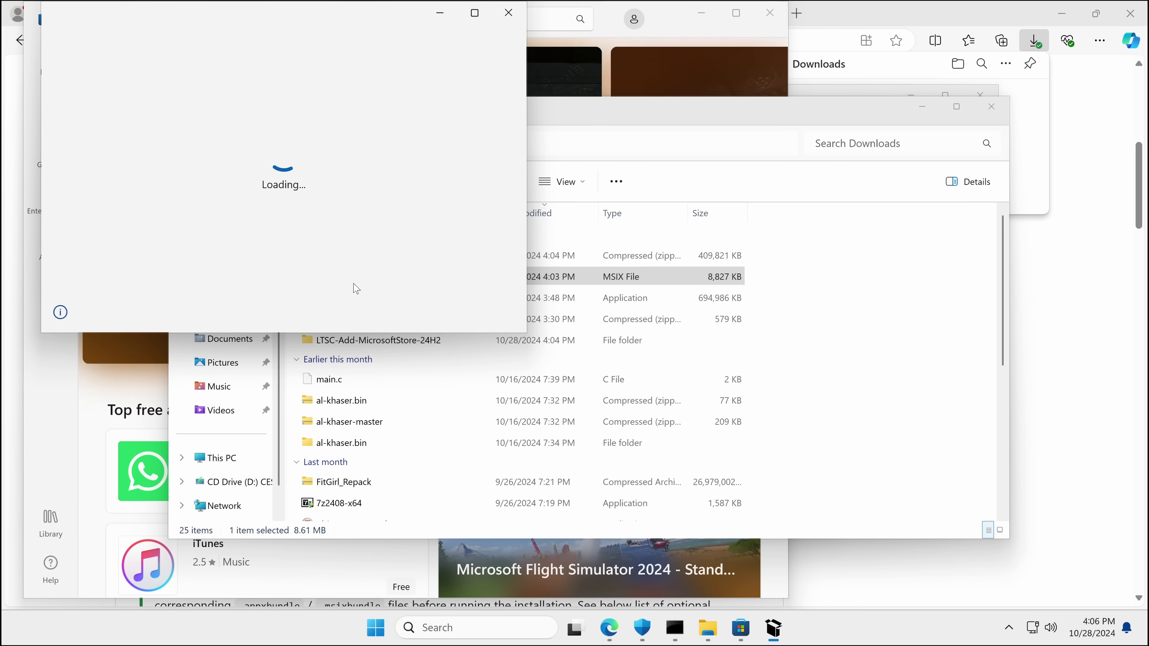
{"action": "left_click_drag", "start_coordinate": [277, 36], "coordinate": [646, 199]}
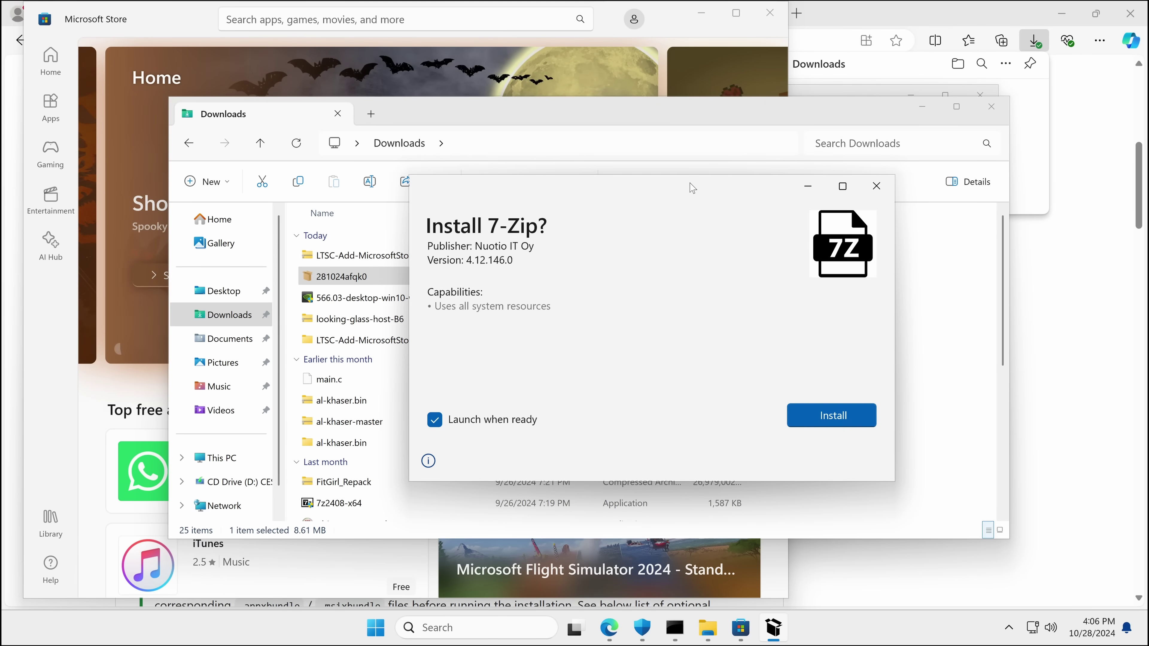
{"action": "left_click_drag", "start_coordinate": [690, 180], "coordinate": [693, 164]}
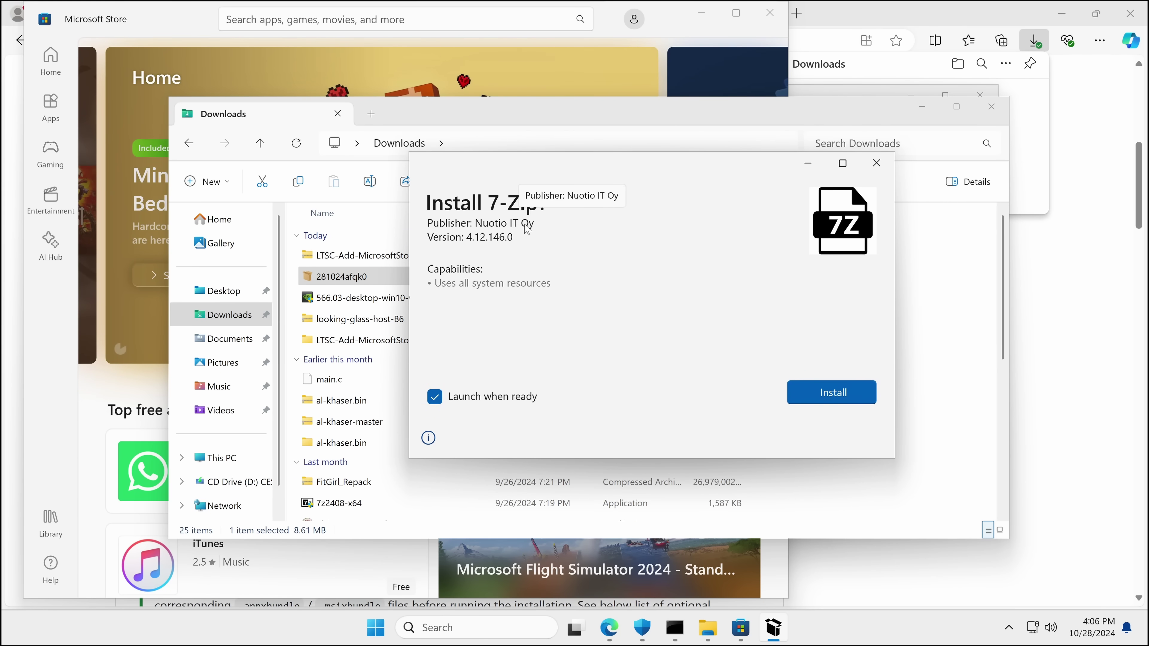
{"action": "left_click", "coordinate": [852, 385]}
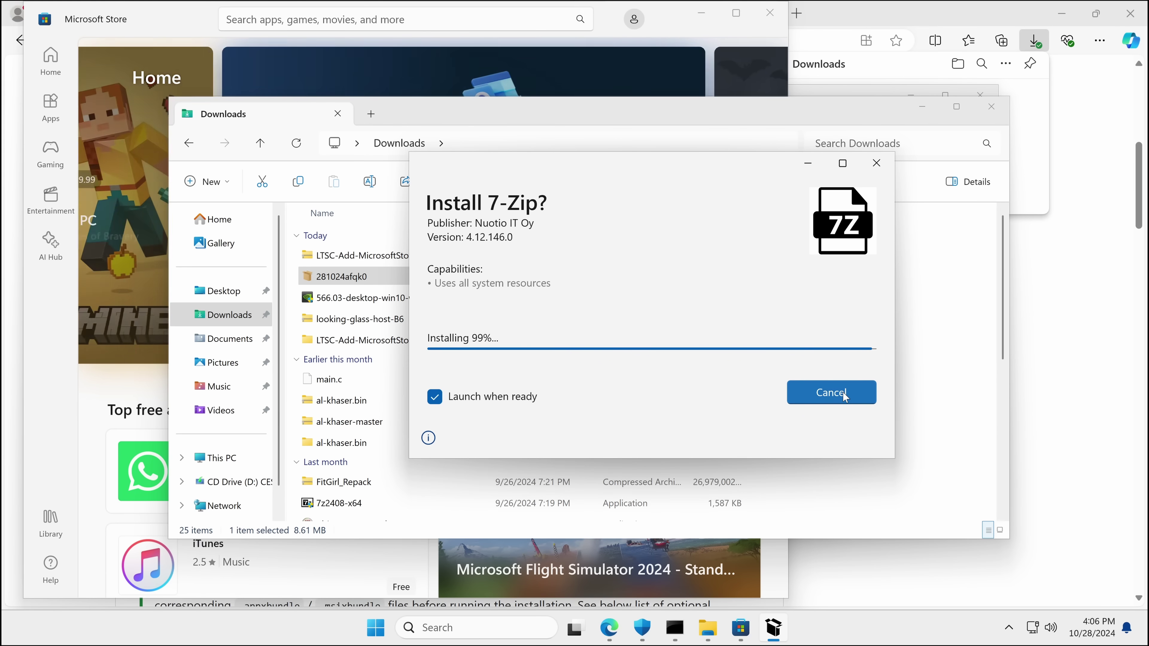
{"action": "left_click", "coordinate": [799, 405]}
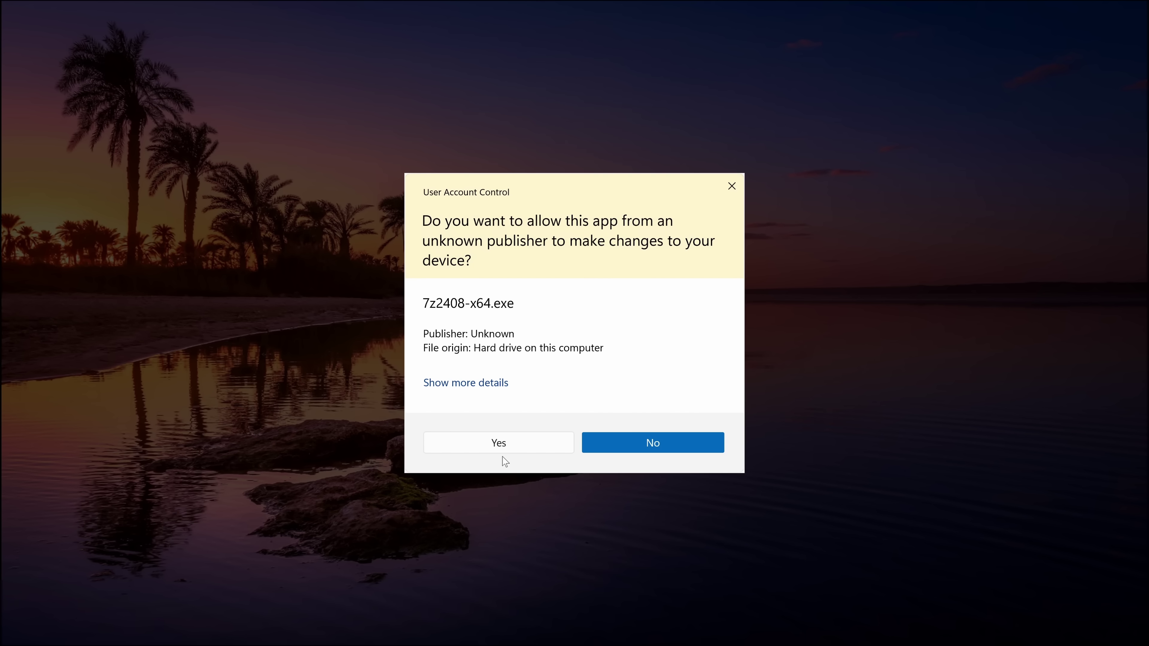
Step: Allow the unknown-publisher 7z2408-x64.exe, install 7-Zip 24.08 to C:\Program Files\7-Zip, and close setup
{"action": "left_click", "coordinate": [503, 383]}
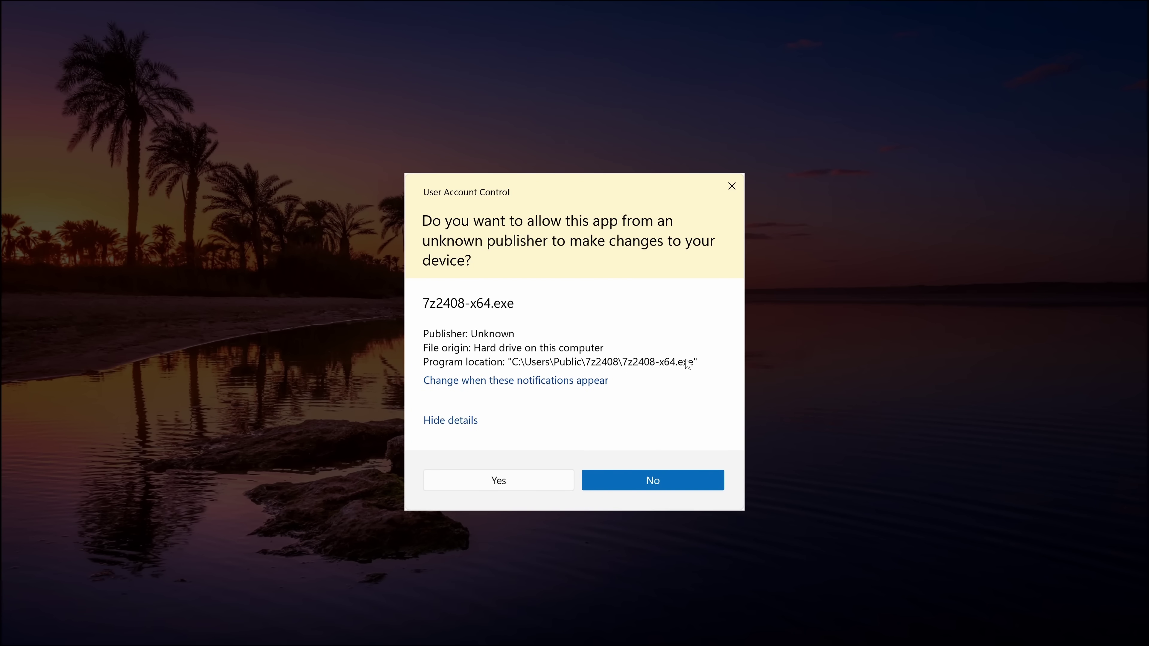
{"action": "key", "text": "alt"}
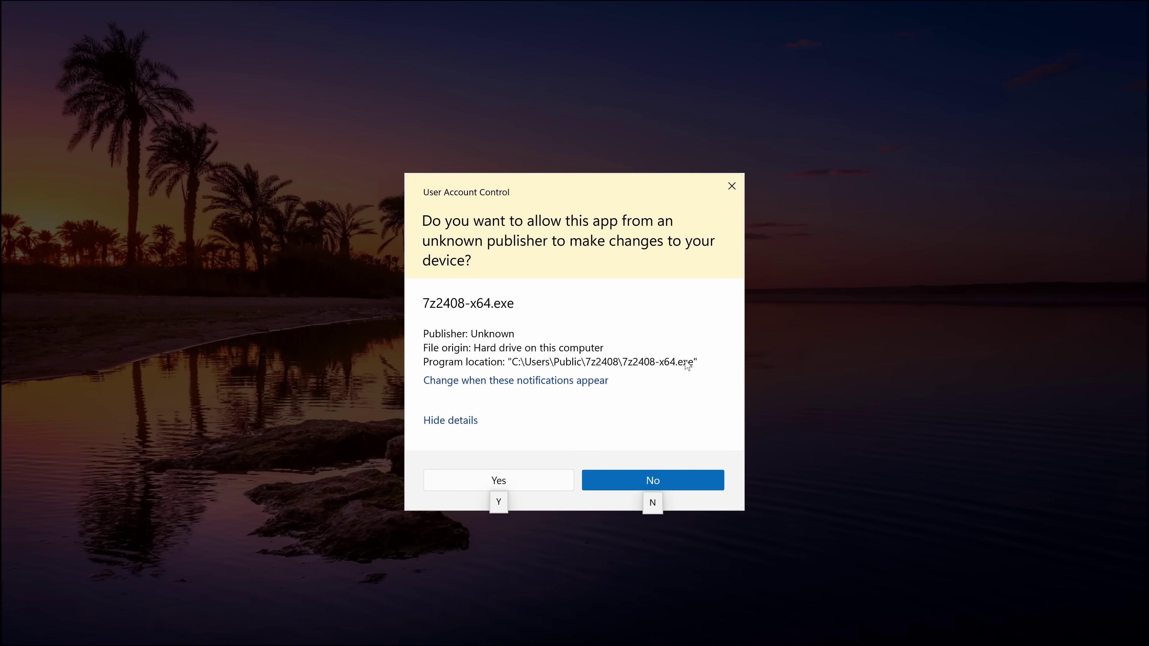
{"action": "key", "text": "alt"}
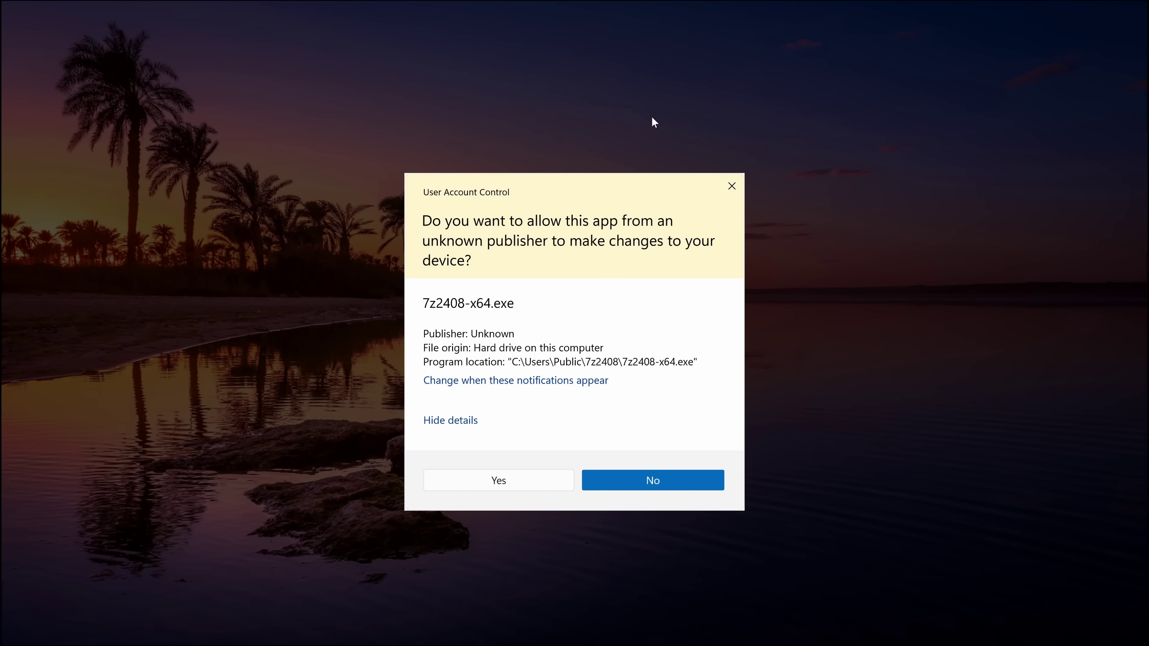
{"action": "left_click", "coordinate": [504, 480]}
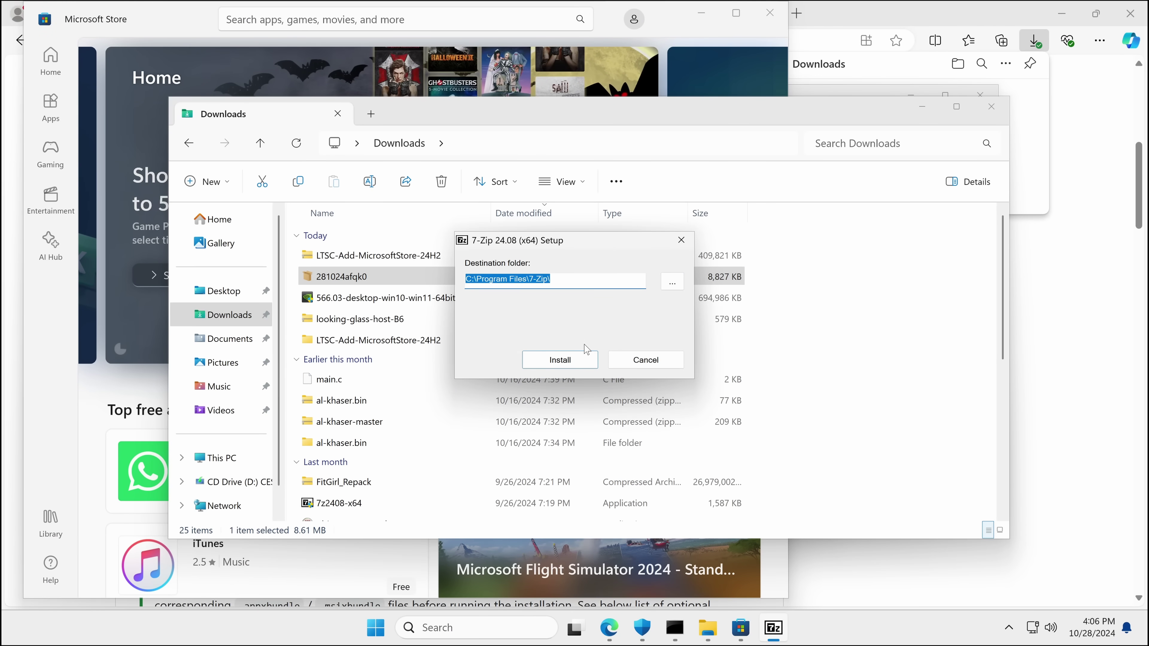
{"action": "left_click", "coordinate": [543, 359]}
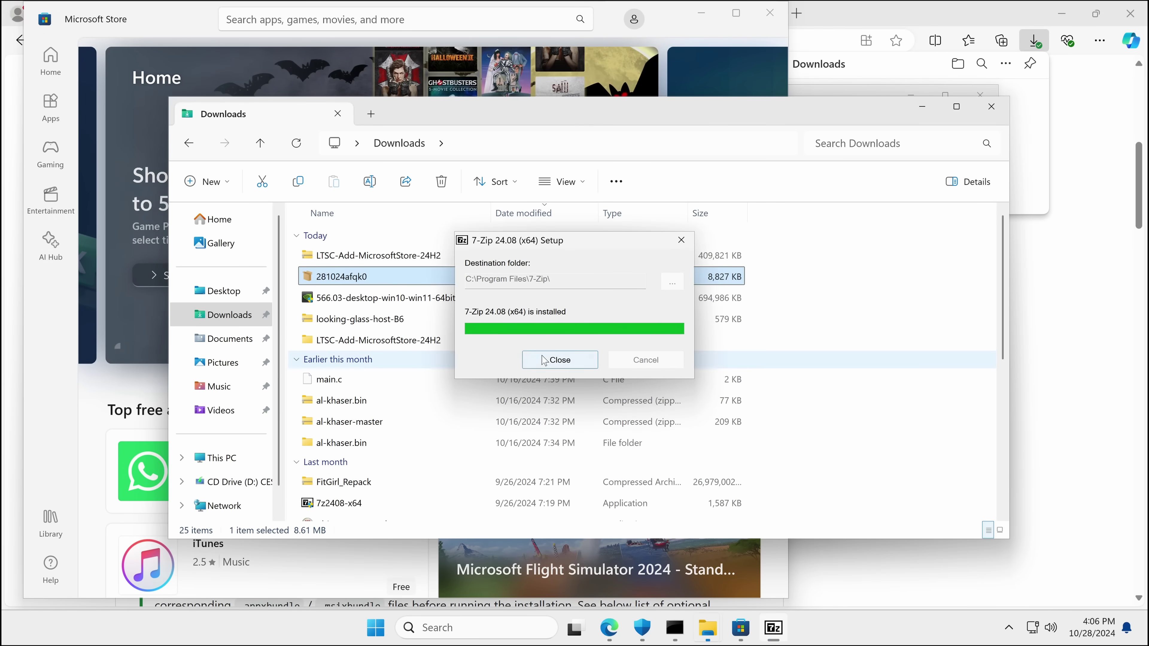
{"action": "left_click", "coordinate": [544, 361]}
{"action": "scroll", "coordinate": [367, 416], "scroll_direction": "down", "scroll_amount": 3}
{"action": "scroll", "coordinate": [475, 407], "scroll_direction": "up", "scroll_amount": 1}
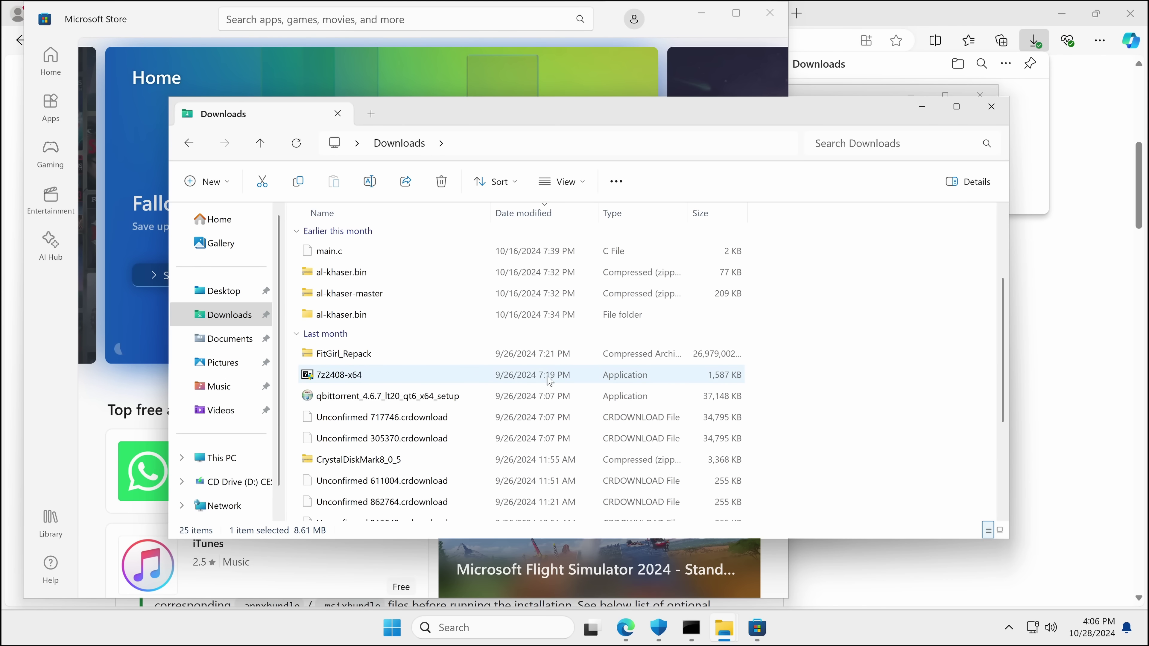
Step: Browse from Downloads to This PC and open Local Disk (C:)
{"action": "scroll", "coordinate": [550, 381], "scroll_direction": "up", "scroll_amount": 2}
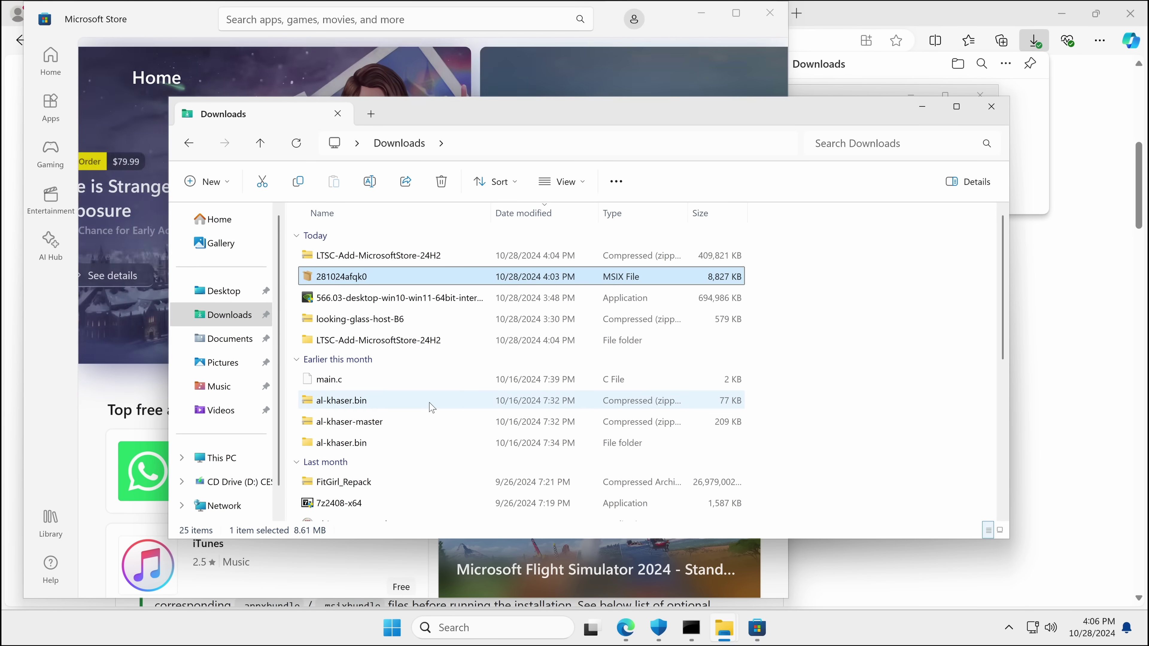
{"action": "left_click", "coordinate": [242, 317]}
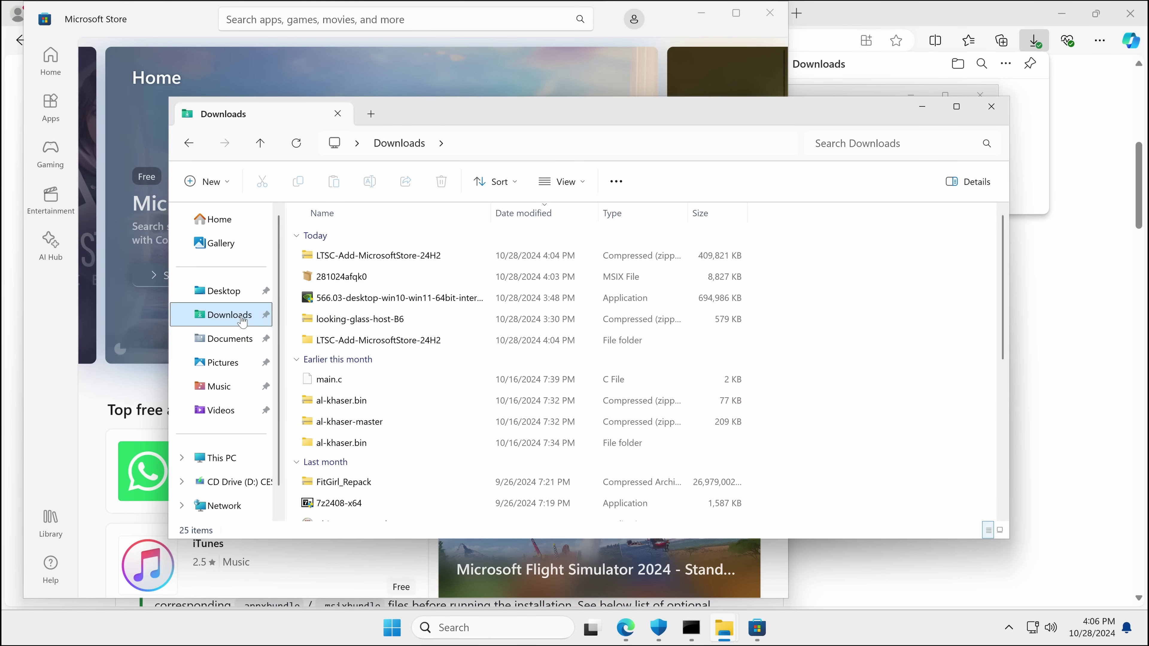
{"action": "left_click", "coordinate": [242, 450]}
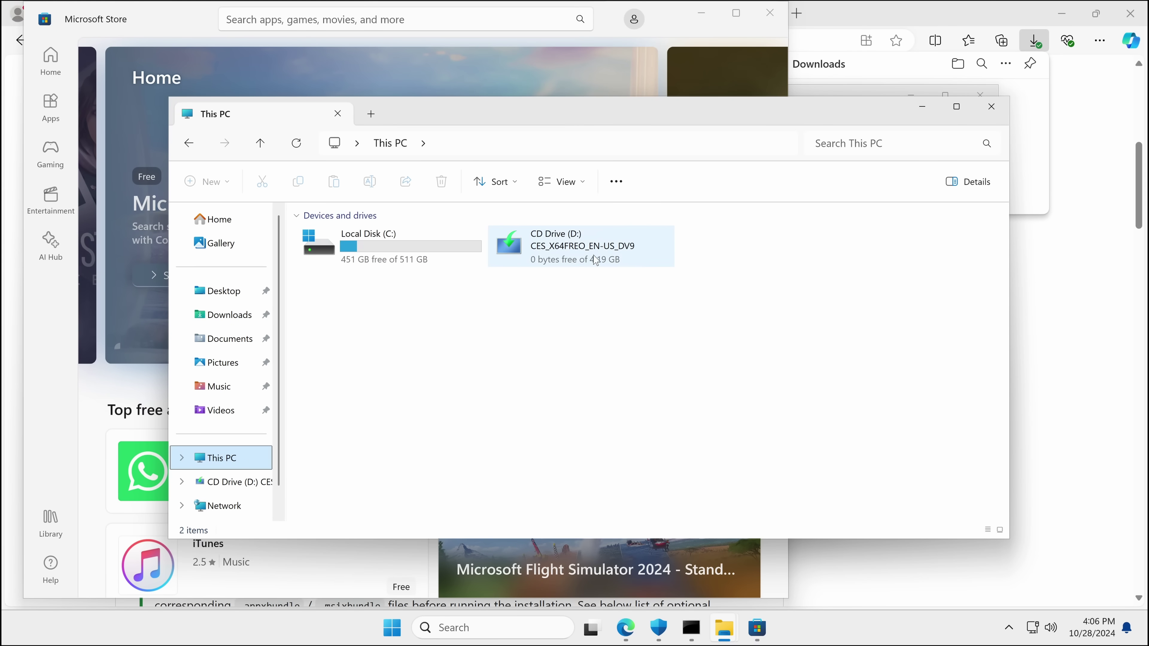
{"action": "double_click", "coordinate": [451, 266]}
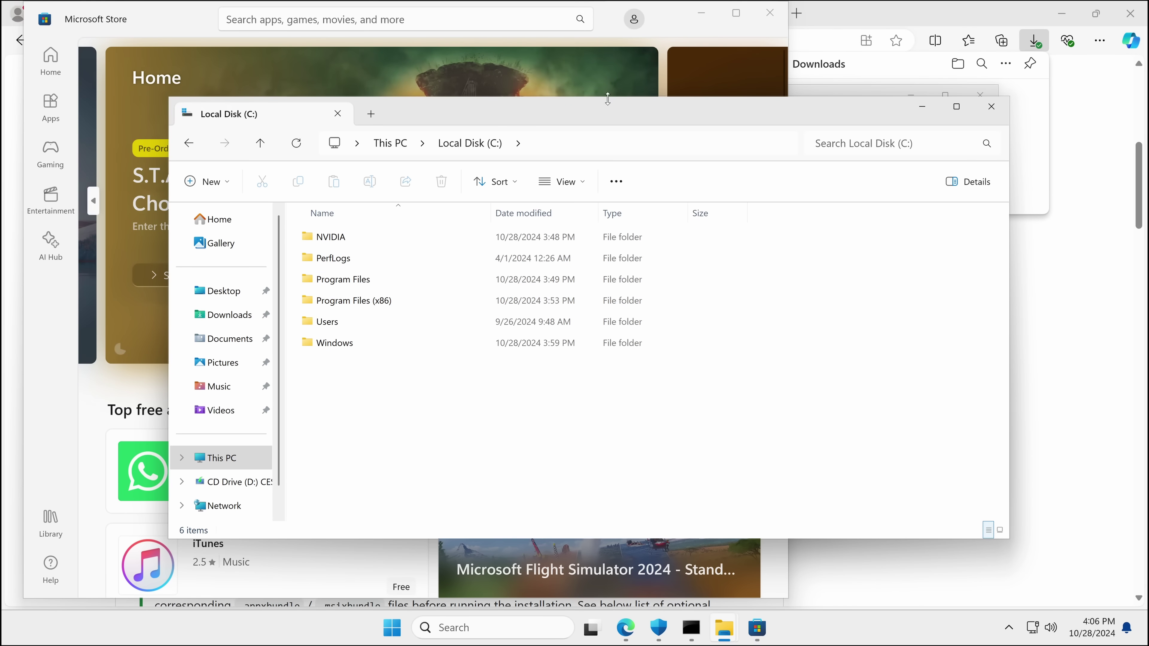
{"action": "left_click_drag", "start_coordinate": [610, 108], "coordinate": [609, 118]}
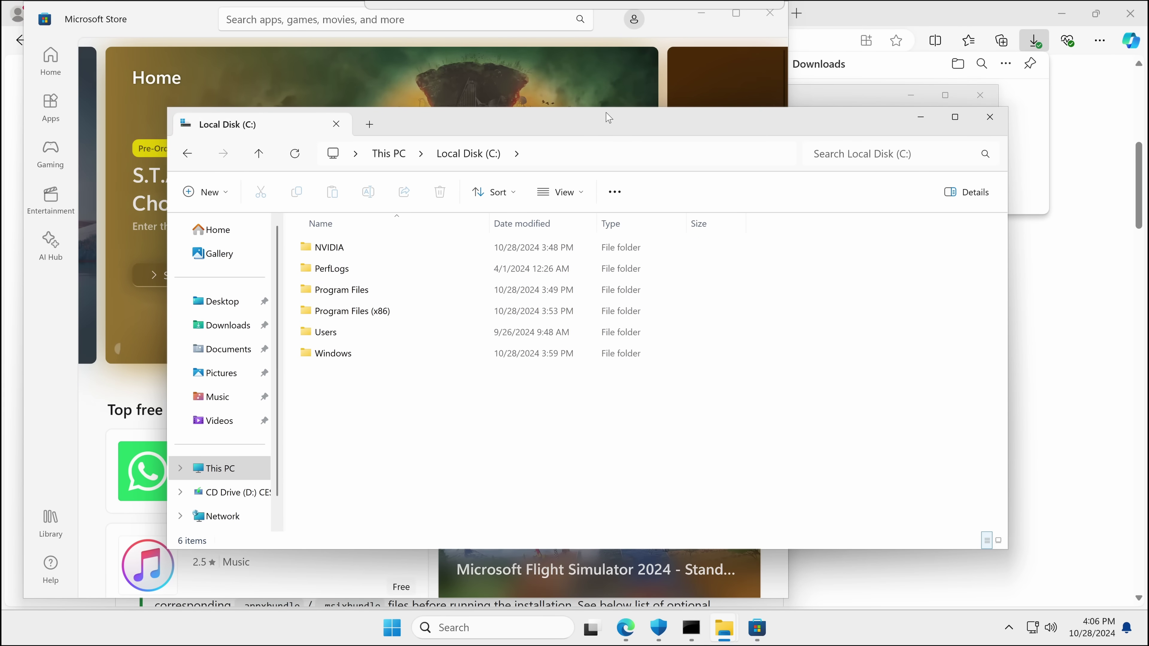
Step: Search Bing for 'autoruns' in Edge
{"action": "left_click", "coordinate": [1100, 319]}
{"action": "left_click", "coordinate": [270, 45]}
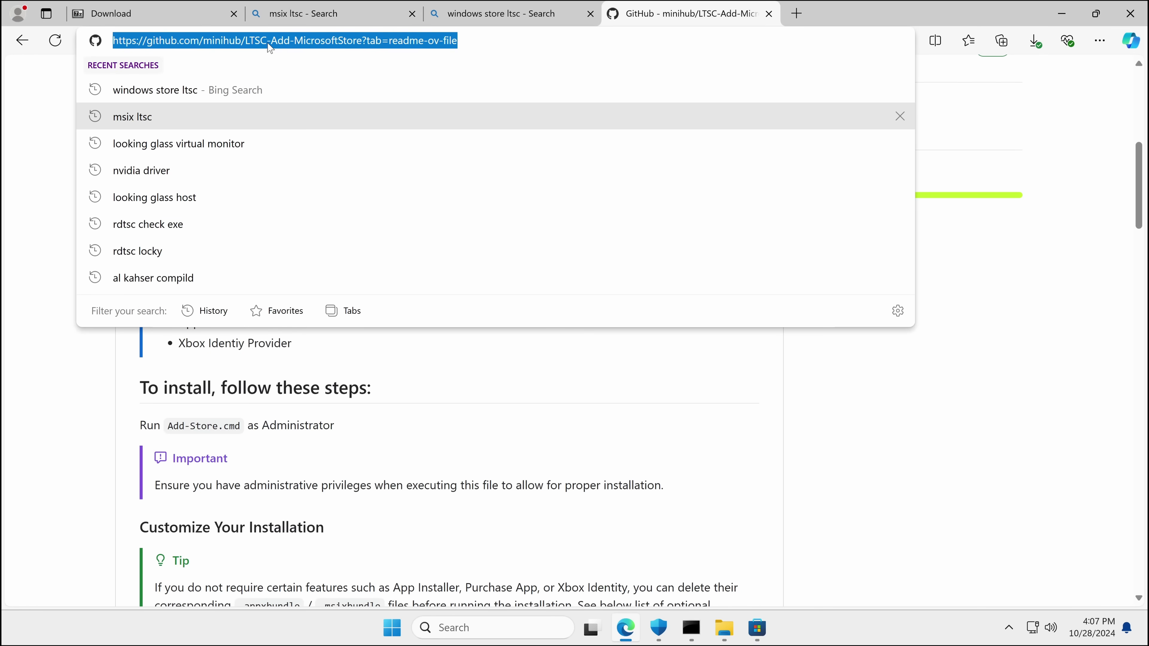
{"action": "type", "text": "autoruns"}
{"action": "key", "text": "Return"}
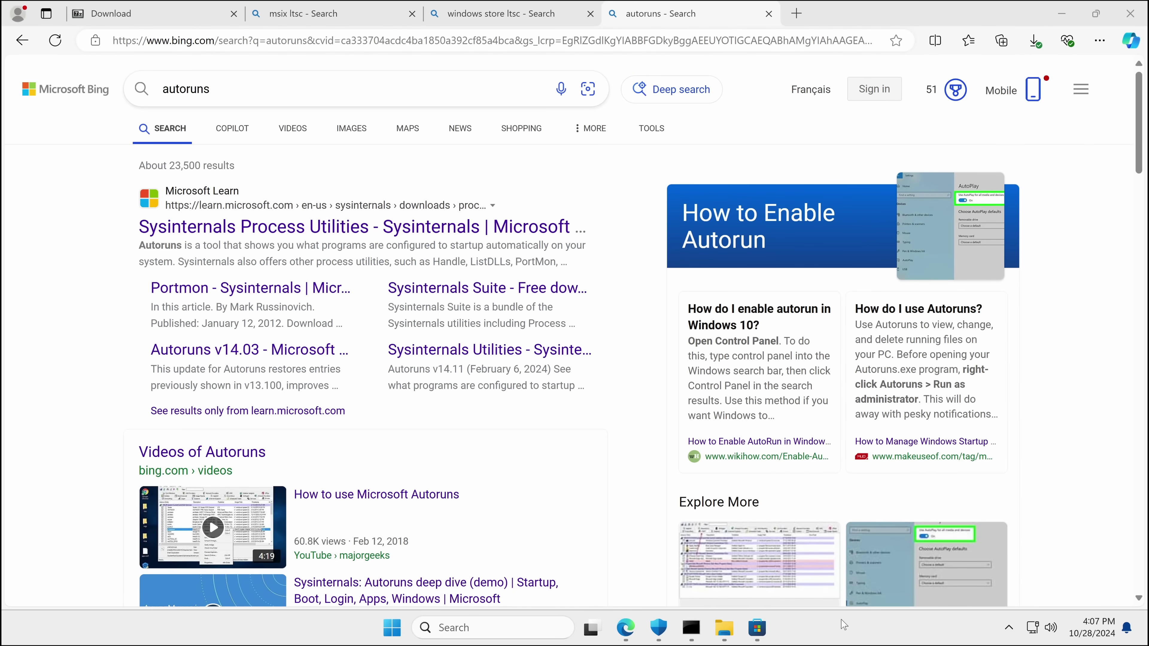
Step: Read the 7z extraction commands in fedxrtdxt.ps1, then close the script
{"action": "mouse_move", "coordinate": [724, 628]}
{"action": "left_click", "coordinate": [673, 556]}
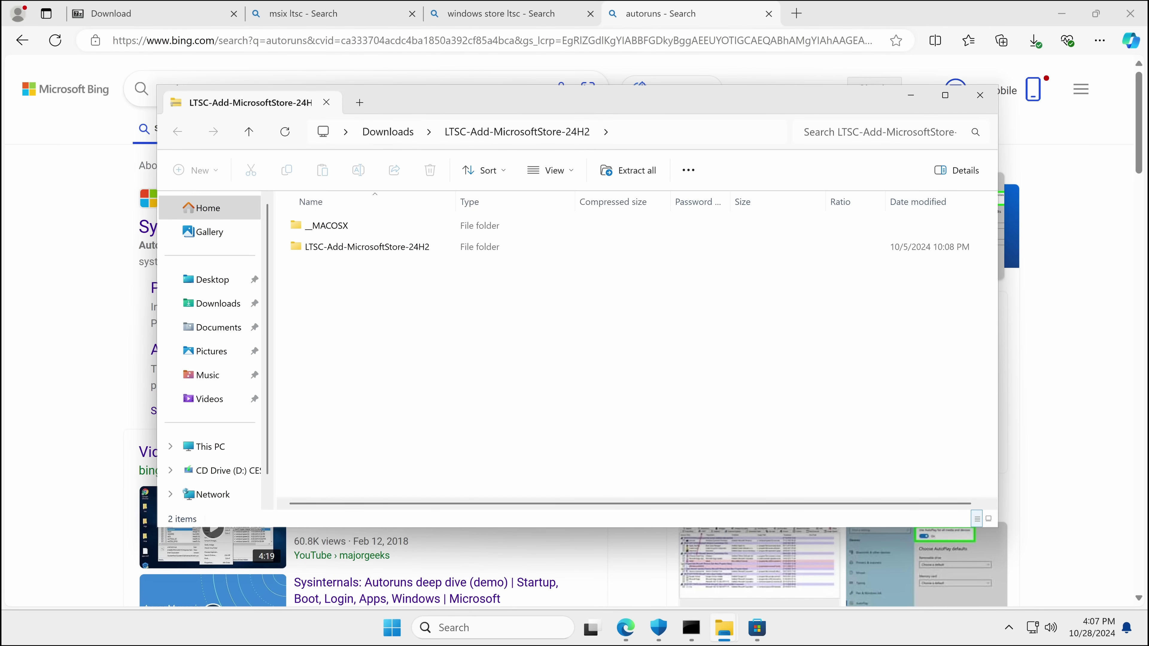
{"action": "left_click", "coordinate": [207, 304]}
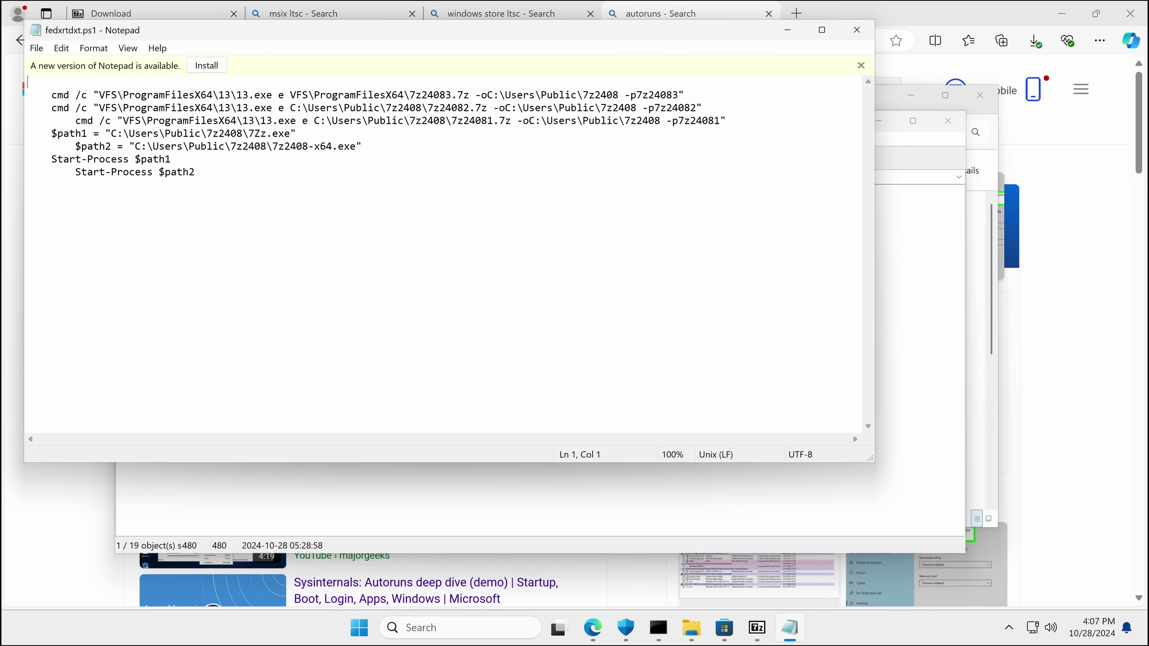
{"action": "left_click_drag", "start_coordinate": [409, 94], "coordinate": [154, 133]}
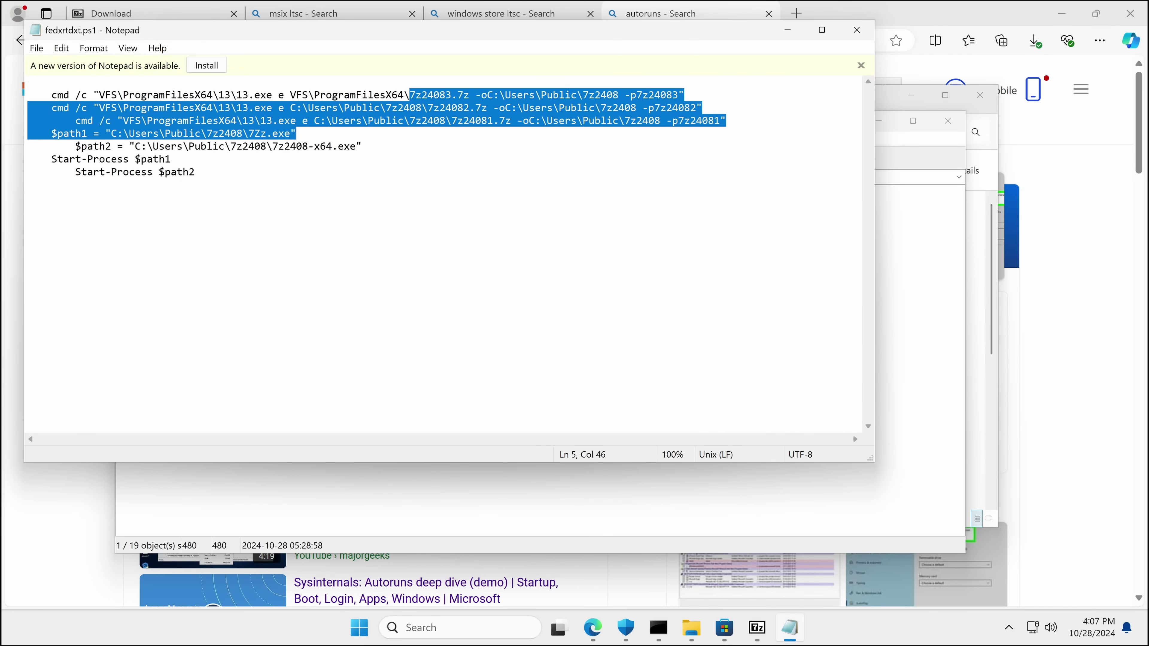
{"action": "left_click", "coordinate": [296, 134]}
{"action": "left_click", "coordinate": [856, 30]}
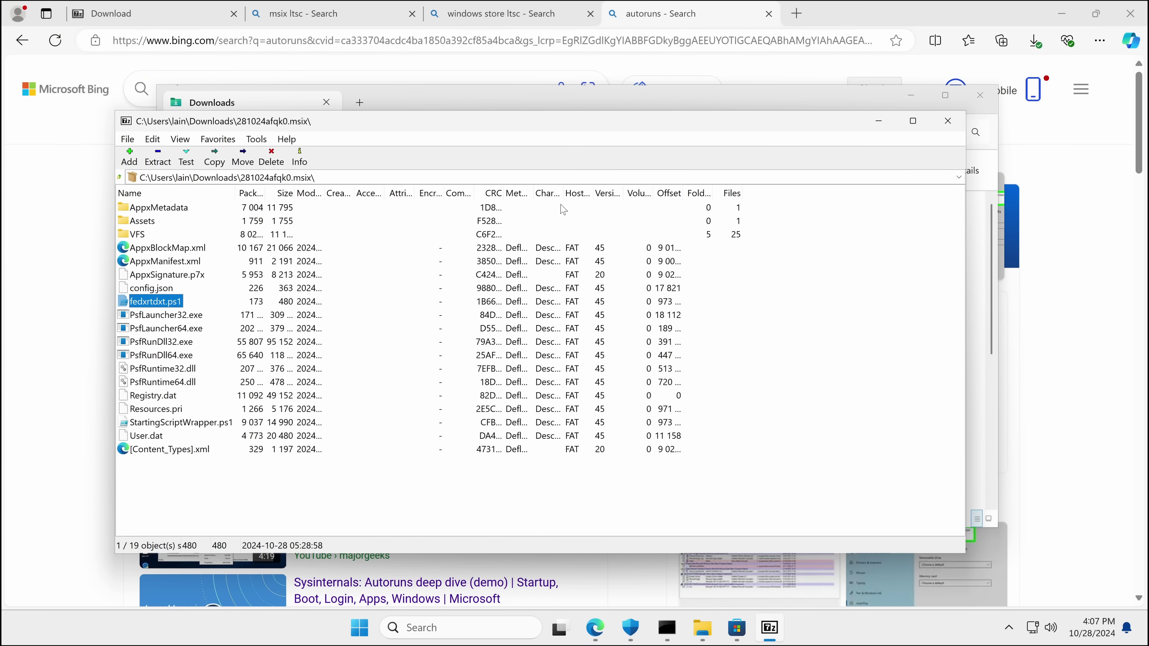
Step: Open StartingScriptWrapper.ps1 via Edit, scroll through its contents, and close it
{"action": "left_click", "coordinate": [166, 382]}
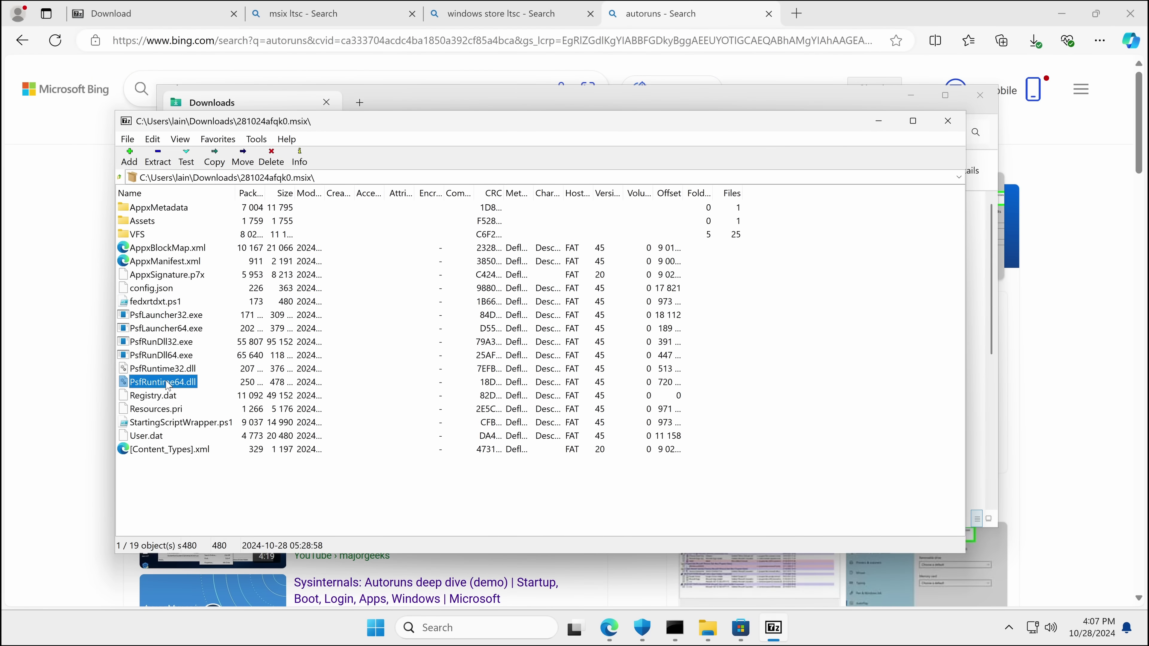
{"action": "left_click", "coordinate": [175, 424]}
{"action": "right_click", "coordinate": [175, 424]}
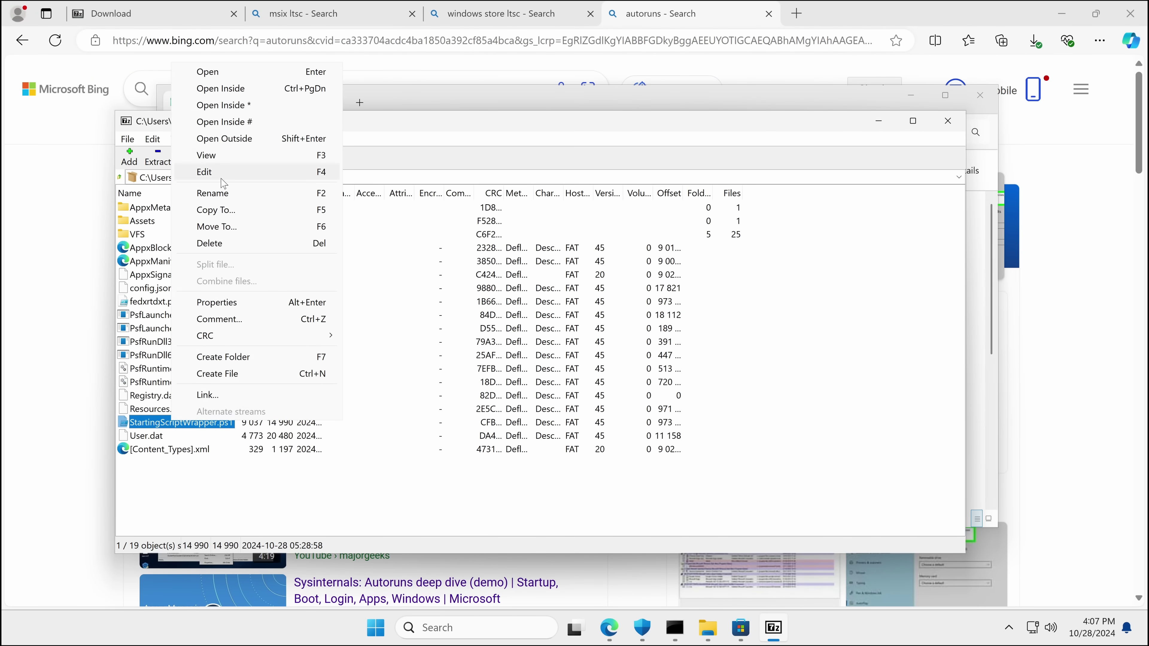
{"action": "left_click", "coordinate": [206, 172]}
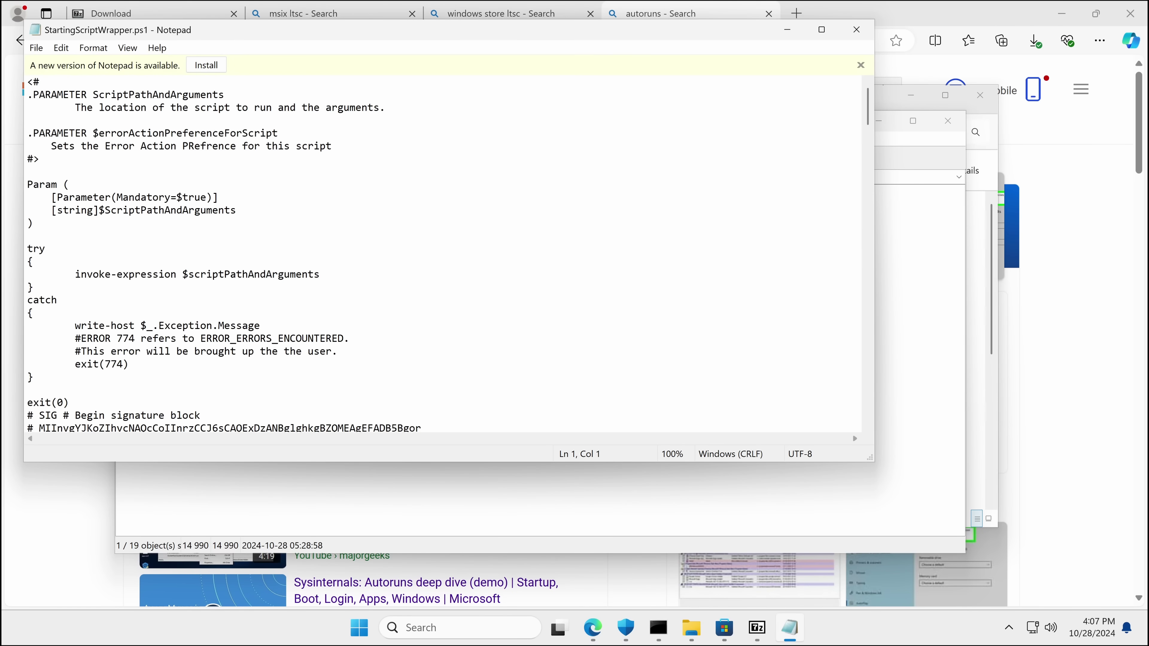
{"action": "scroll", "coordinate": [226, 254], "scroll_direction": "down", "scroll_amount": 7}
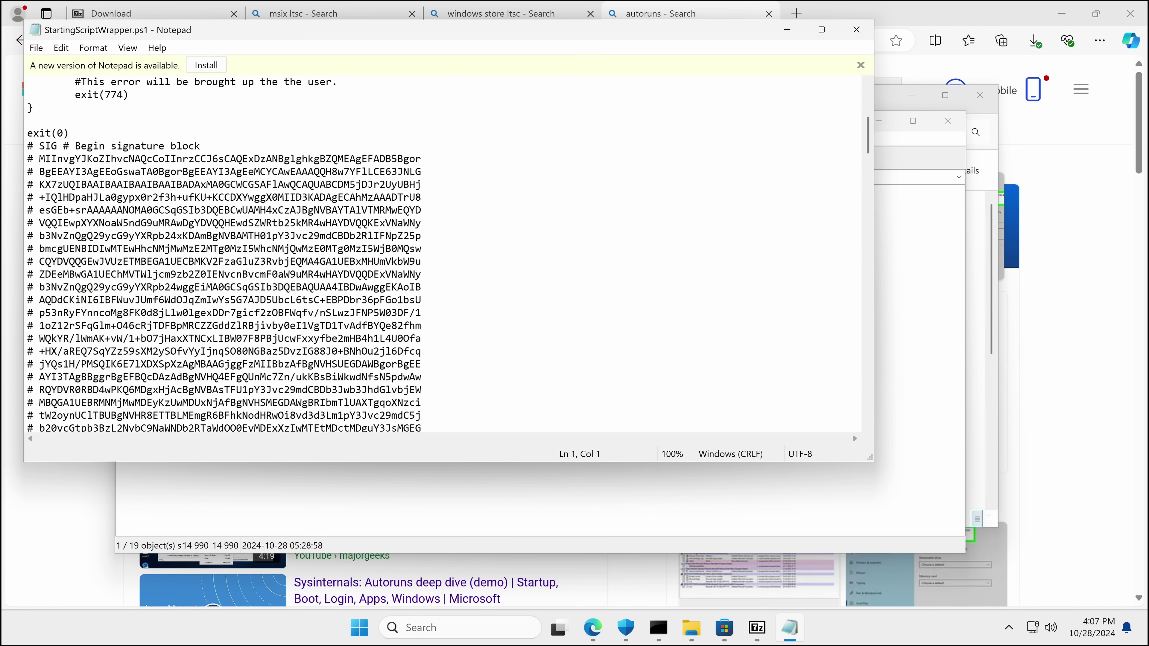
{"action": "scroll", "coordinate": [226, 253], "scroll_direction": "down", "scroll_amount": 20}
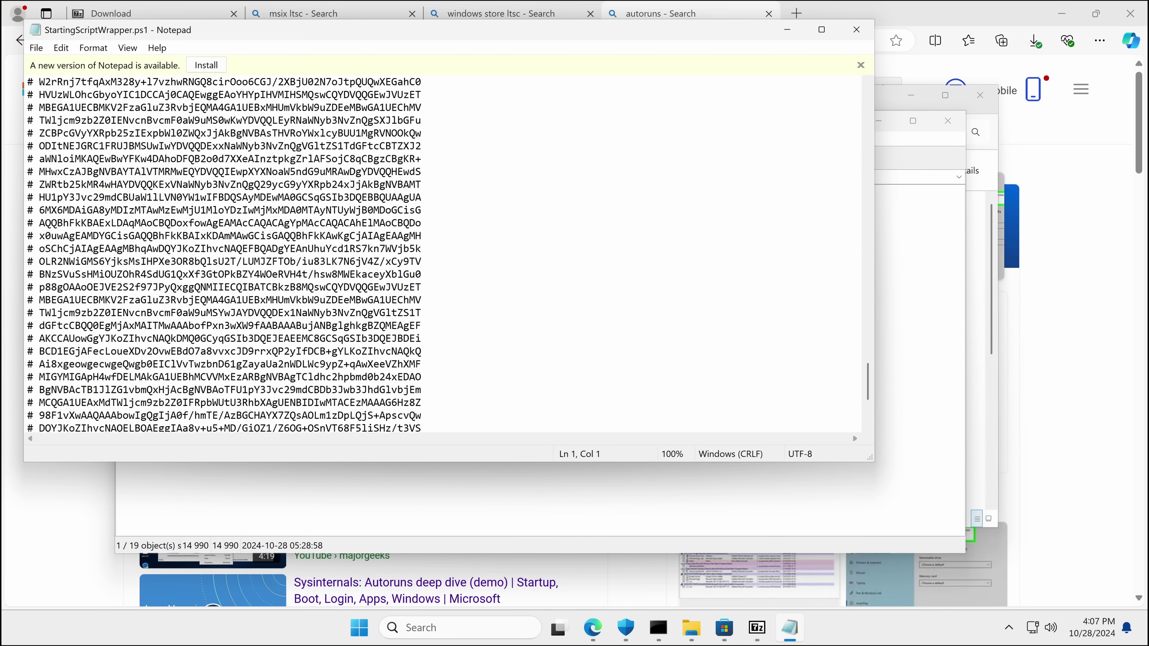
{"action": "scroll", "coordinate": [443, 253], "scroll_direction": "down", "scroll_amount": 5}
{"action": "left_click", "coordinate": [851, 30]}
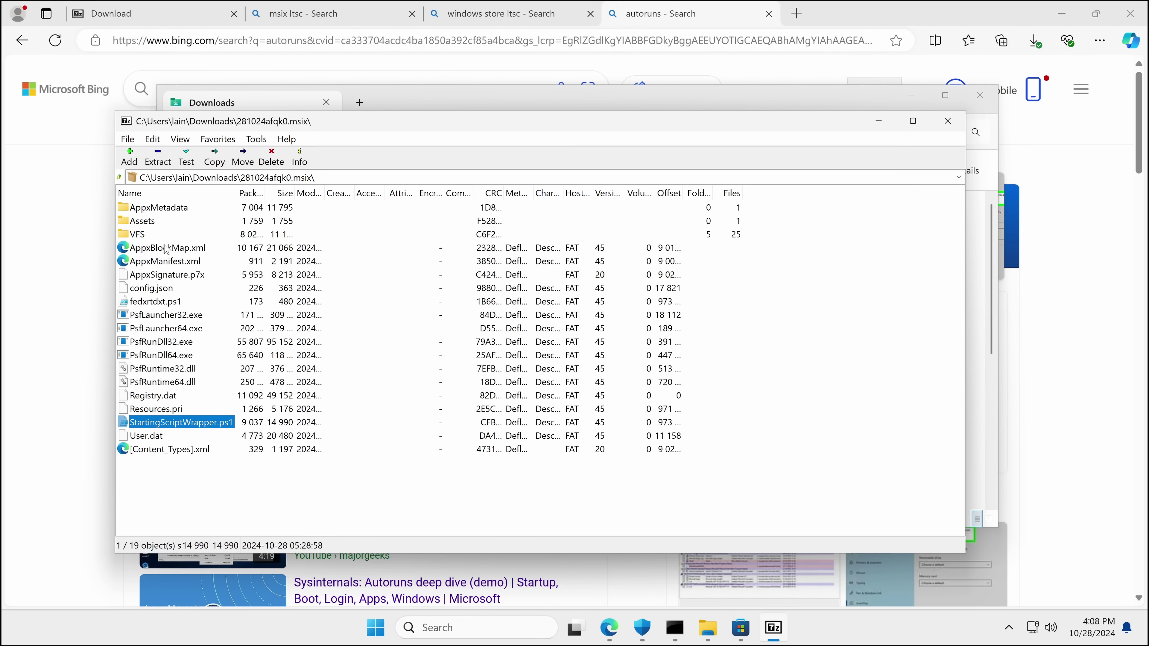
Step: Open the package's Assets folder, then return to the package root and the Bing results
{"action": "left_click", "coordinate": [164, 300]}
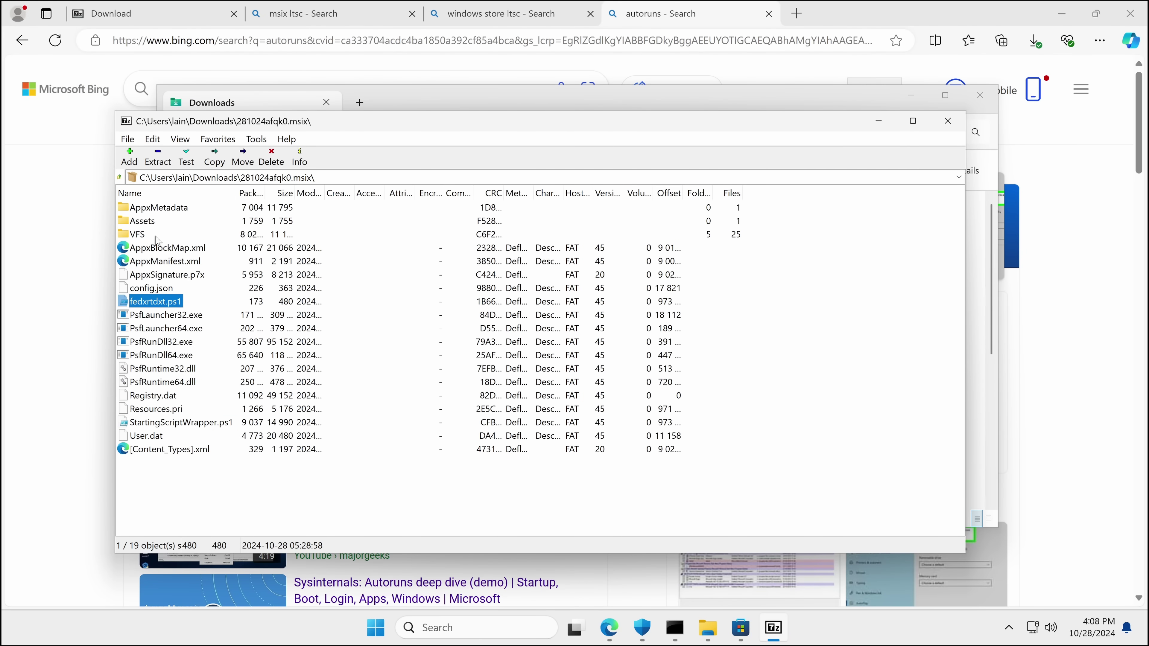
{"action": "left_click", "coordinate": [147, 229]}
{"action": "left_click", "coordinate": [146, 226]}
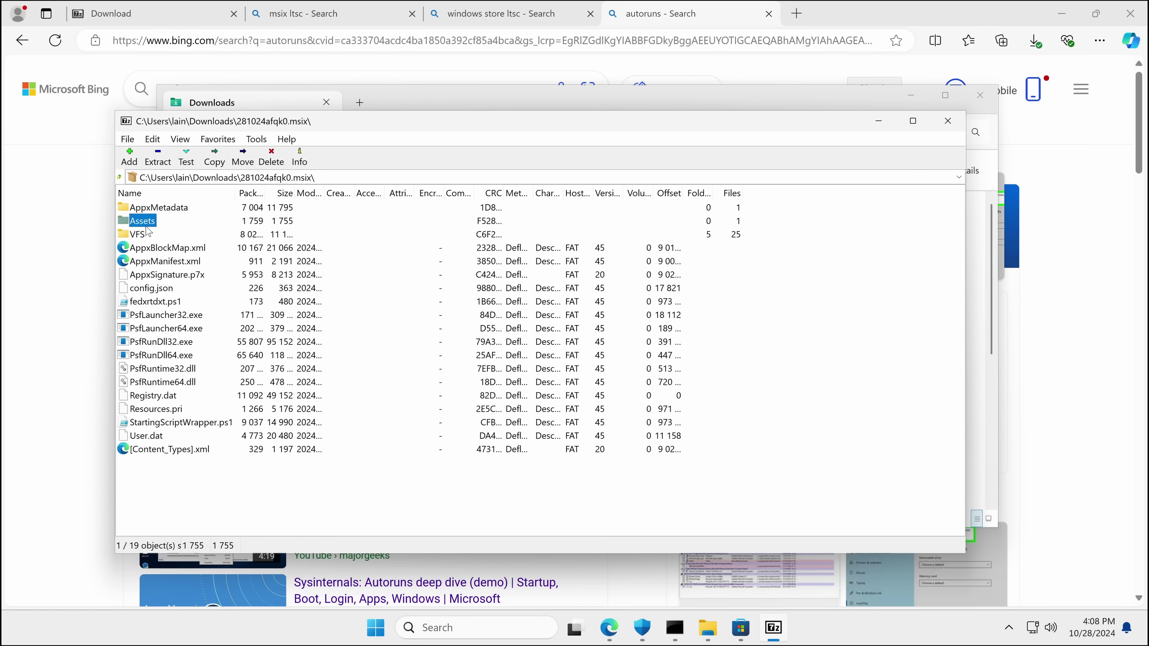
{"action": "double_click", "coordinate": [149, 220]}
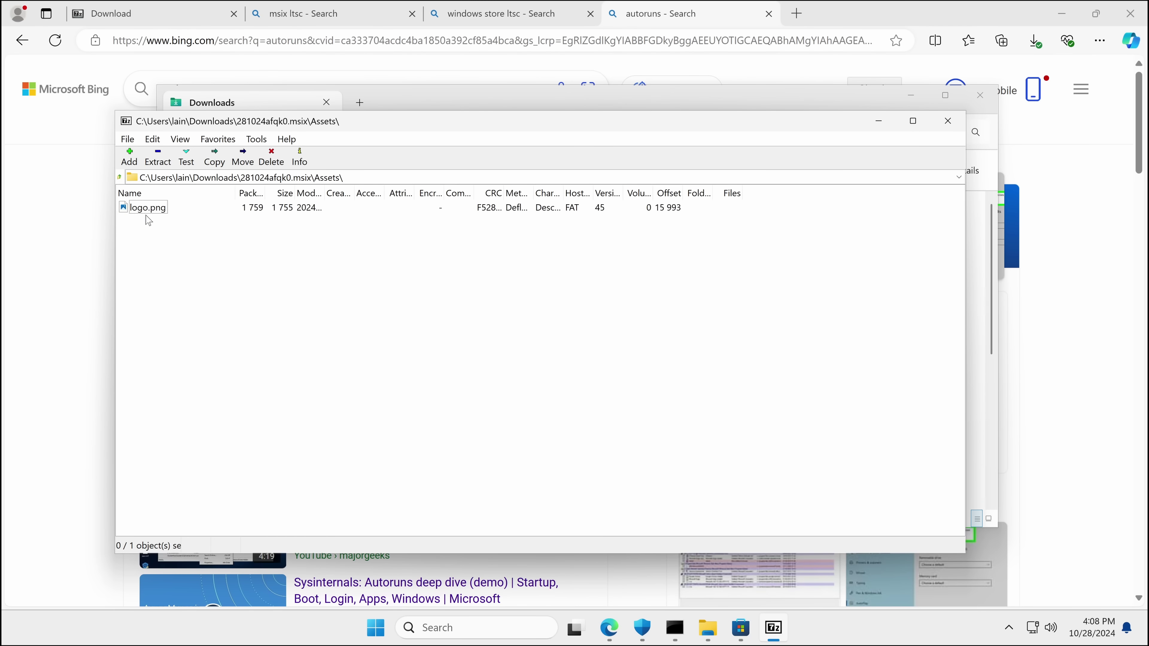
{"action": "left_click", "coordinate": [117, 177]}
{"action": "left_click", "coordinate": [136, 91]}
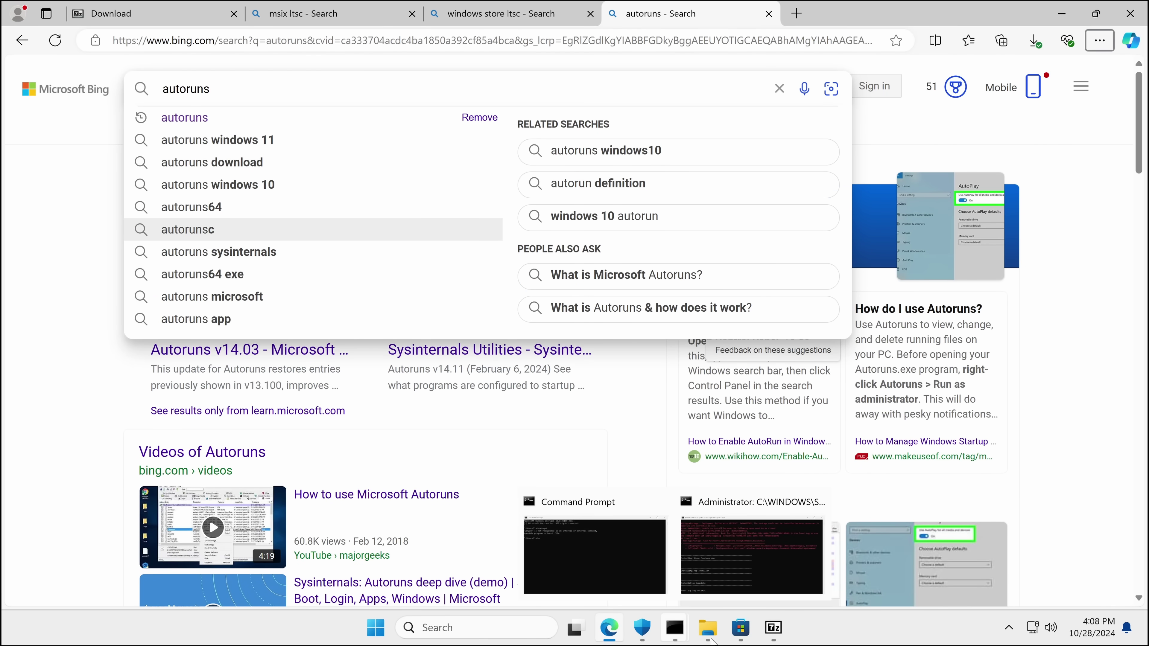
Step: Bring the File Explorer window on C:\Users\Public\7z2408 to the front
{"action": "left_click", "coordinate": [708, 629]}
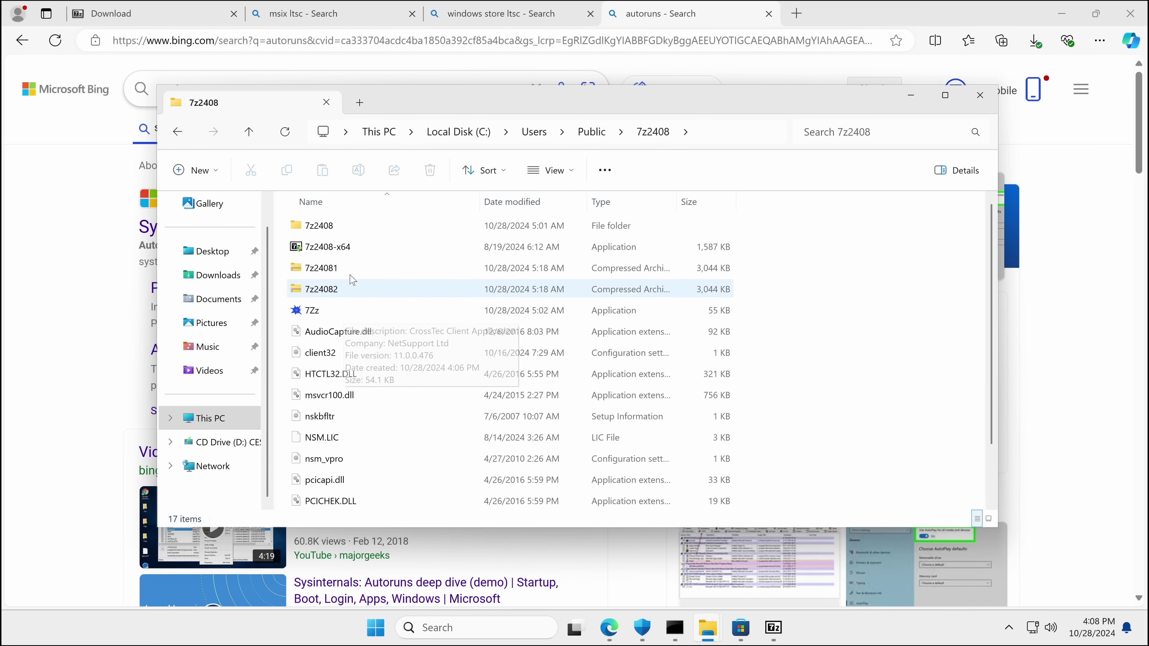
{"action": "mouse_move", "coordinate": [354, 258]}
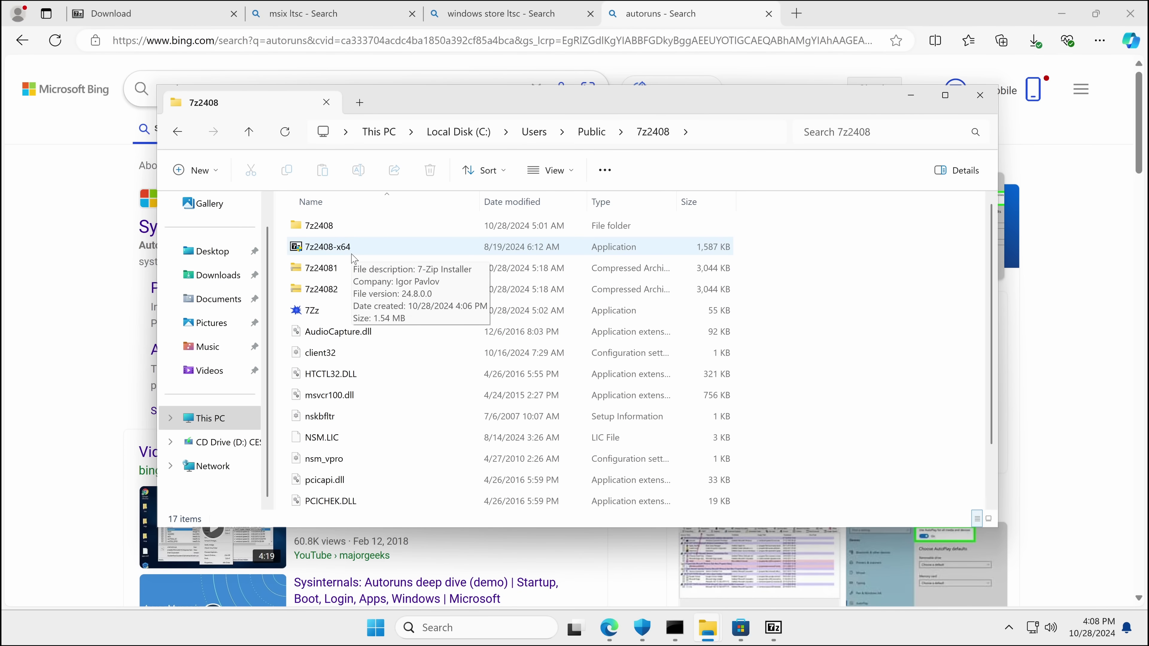
Step: Search Bing for 'virustotal' and open the VirusTotal site
{"action": "left_click", "coordinate": [473, 41]}
{"action": "type", "text": "v"}
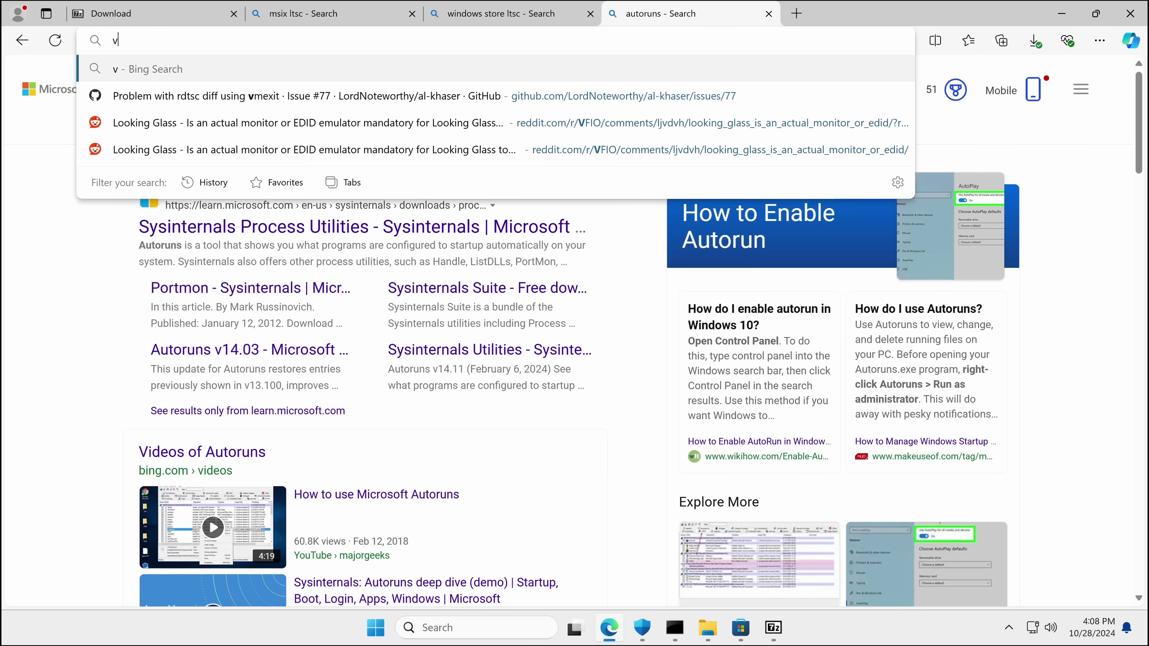
{"action": "type", "text": "irustotal"}
{"action": "key", "text": "Return"}
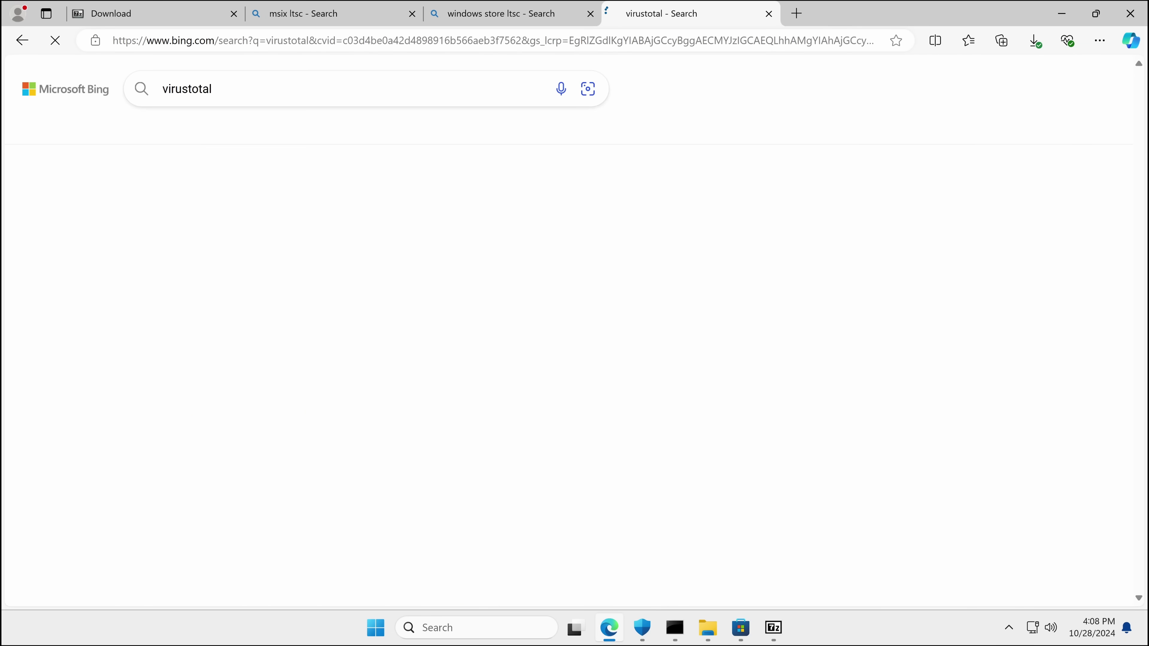
{"action": "left_click", "coordinate": [170, 220]}
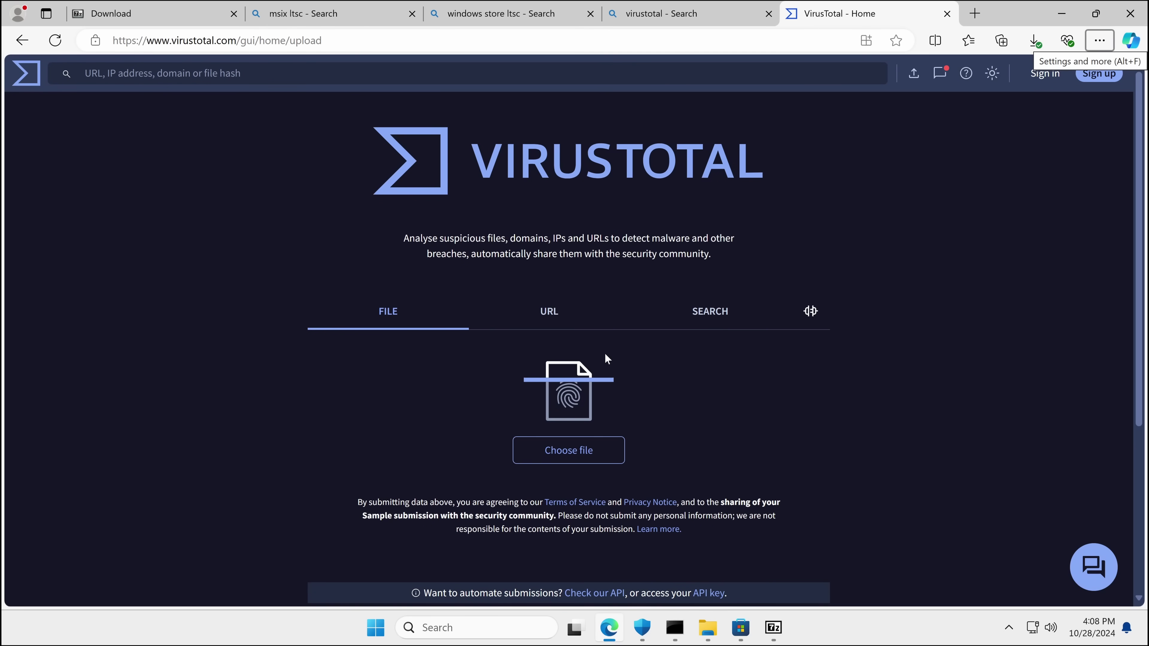
Step: Drag 7Zz from the 7z2408 folder onto VirusTotal and inspect the result's hash and client32 name
{"action": "mouse_move", "coordinate": [706, 616]}
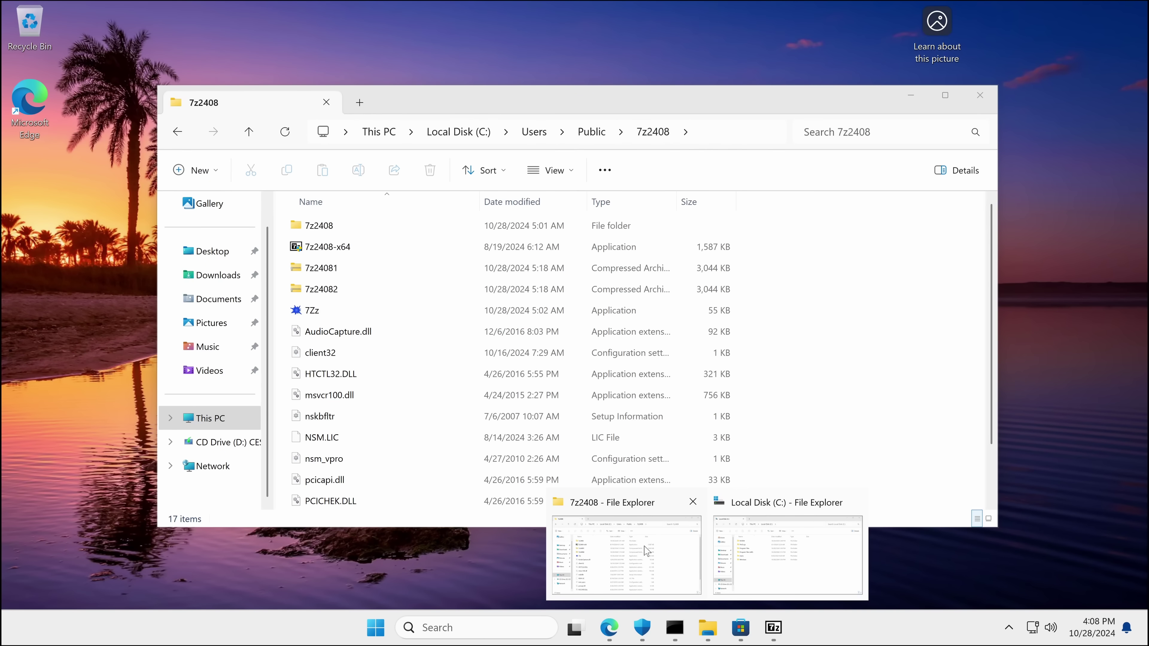
{"action": "left_click", "coordinate": [647, 550]}
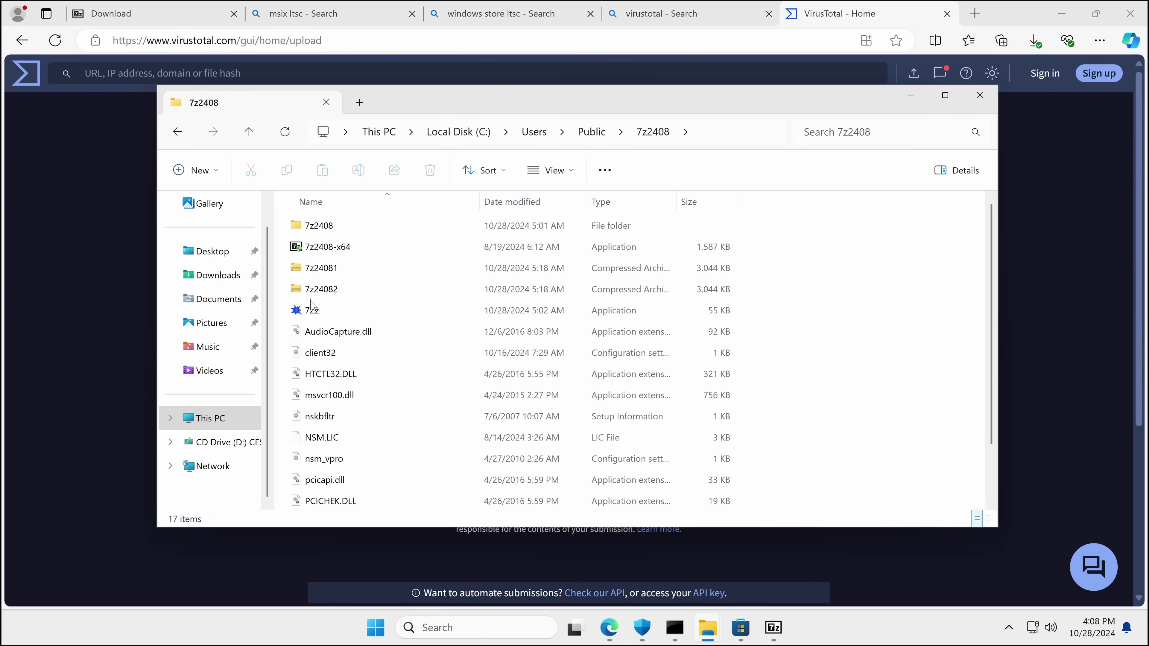
{"action": "left_click", "coordinate": [313, 312]}
{"action": "left_click_drag", "start_coordinate": [312, 312], "coordinate": [45, 326]}
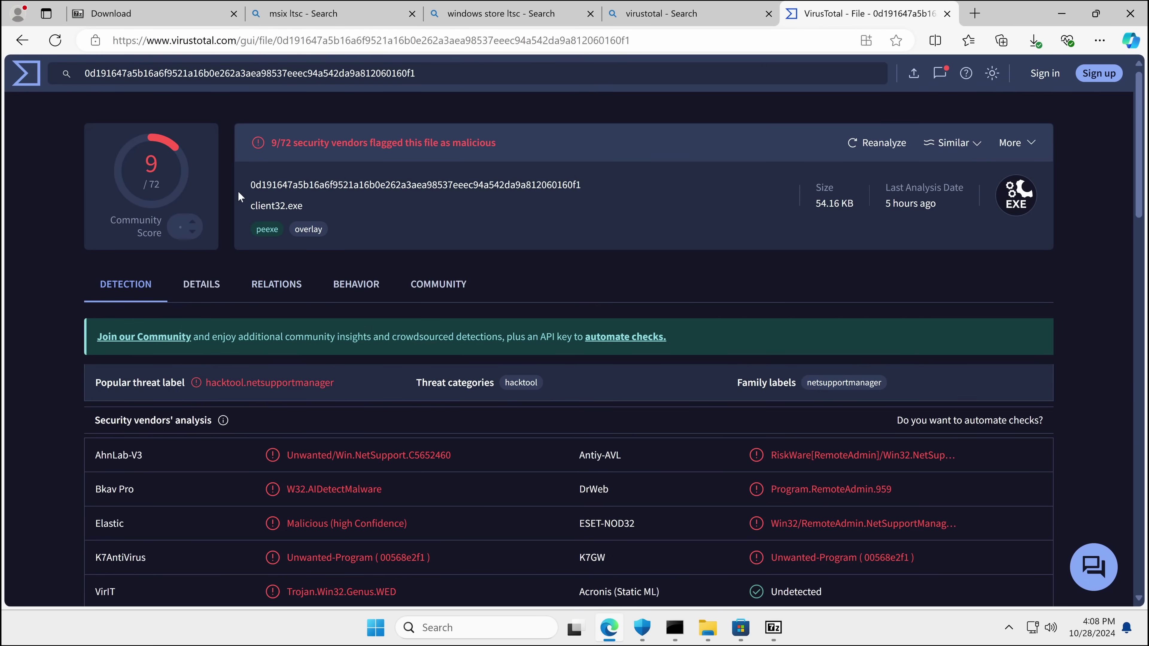
{"action": "left_click_drag", "start_coordinate": [249, 186], "coordinate": [304, 196]}
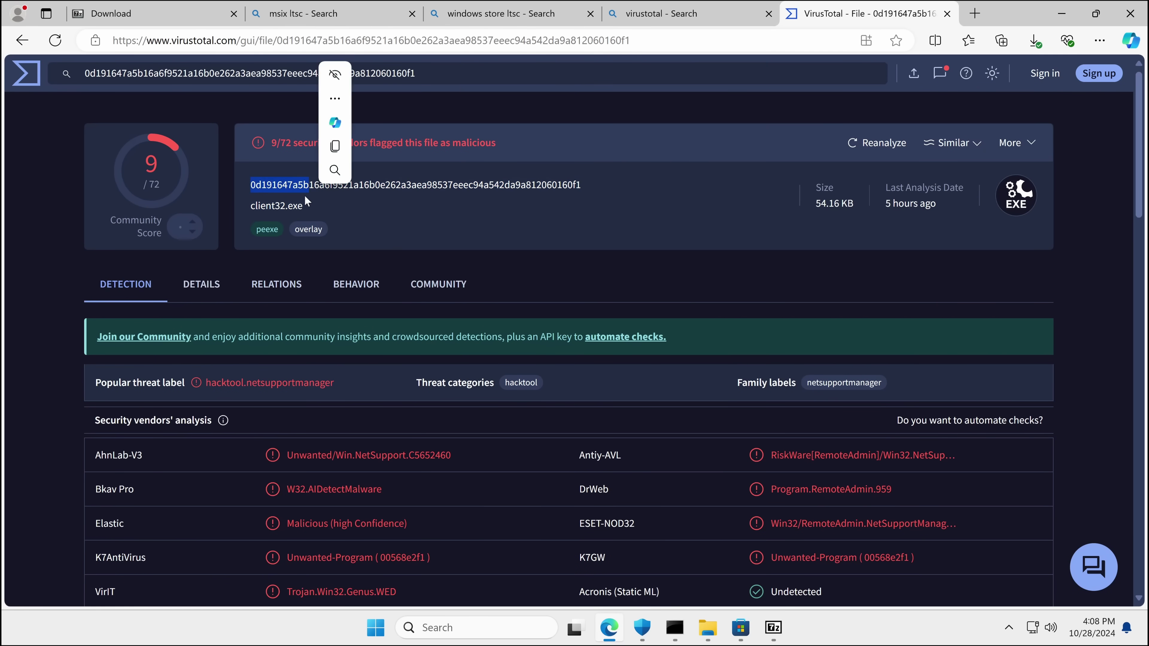
{"action": "double_click", "coordinate": [275, 204]}
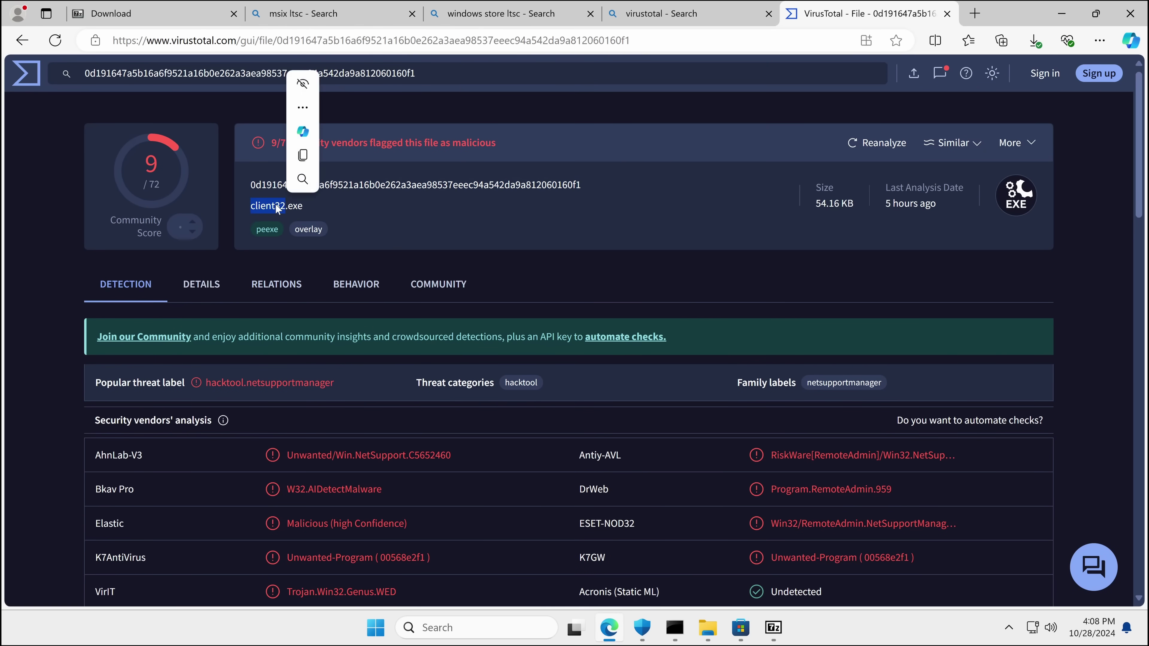
{"action": "double_click", "coordinate": [259, 210]}
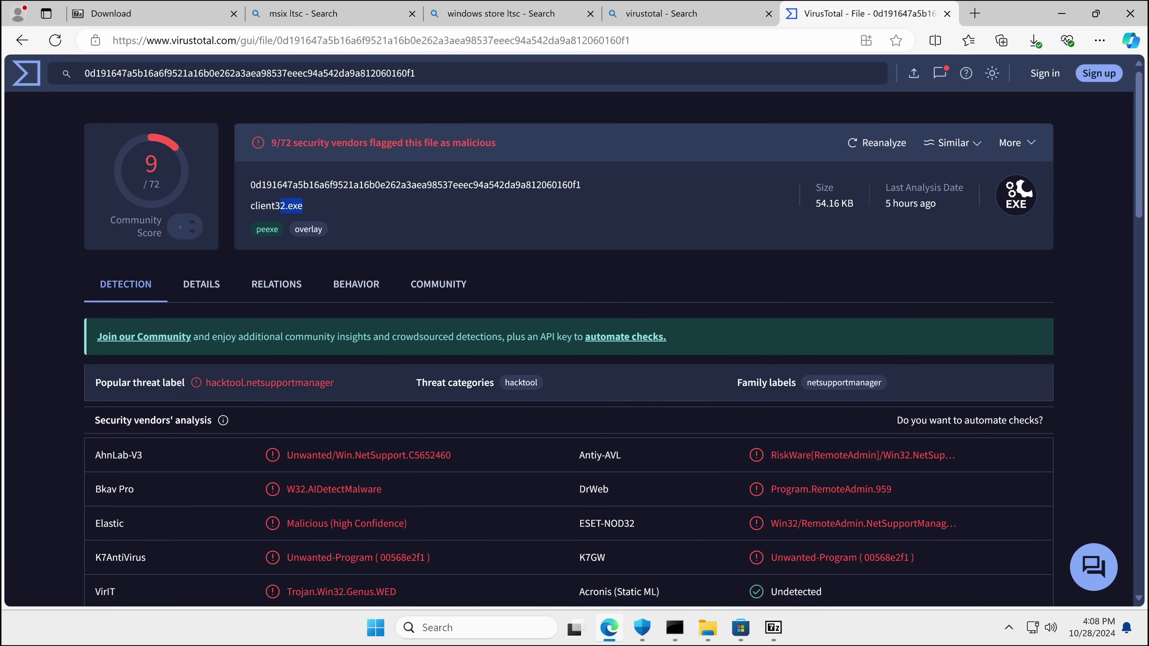
{"action": "left_click_drag", "start_coordinate": [302, 205], "coordinate": [251, 181]}
{"action": "left_click", "coordinate": [324, 308]}
Step: On the Behavior report, expand Host-Interaction, Process, Execution and the MITRE Execution tactic
{"action": "left_click", "coordinate": [330, 288]}
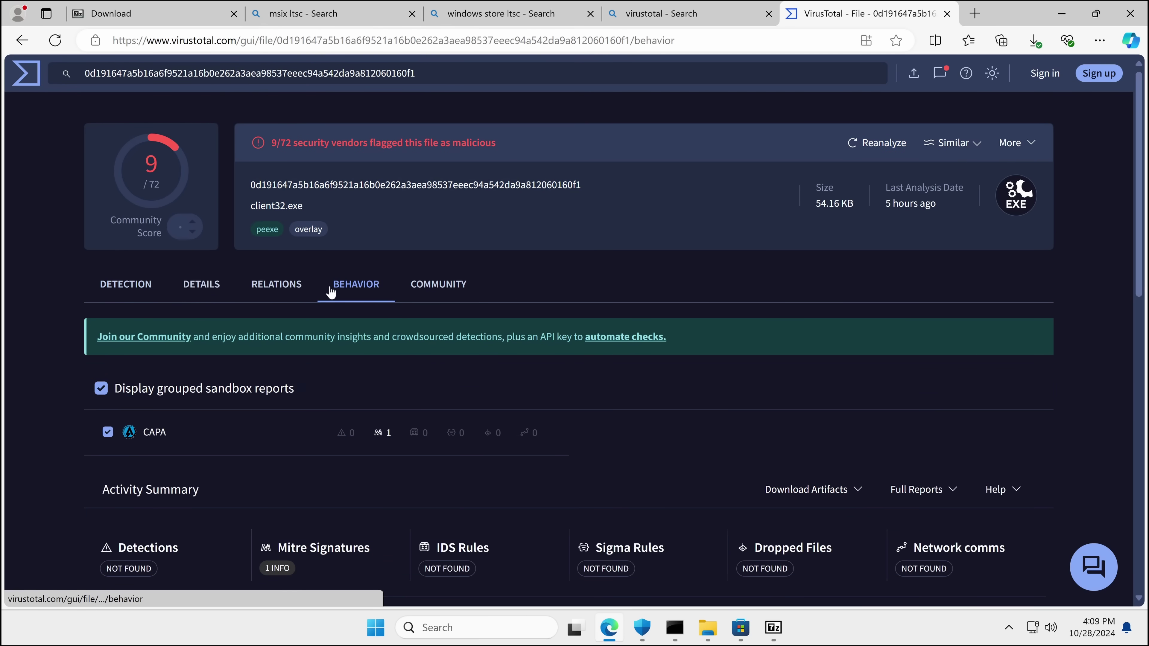
{"action": "scroll", "coordinate": [328, 312], "scroll_direction": "down", "scroll_amount": 10}
{"action": "scroll", "coordinate": [327, 320], "scroll_direction": "up", "scroll_amount": 7}
{"action": "scroll", "coordinate": [326, 320], "scroll_direction": "down", "scroll_amount": 6}
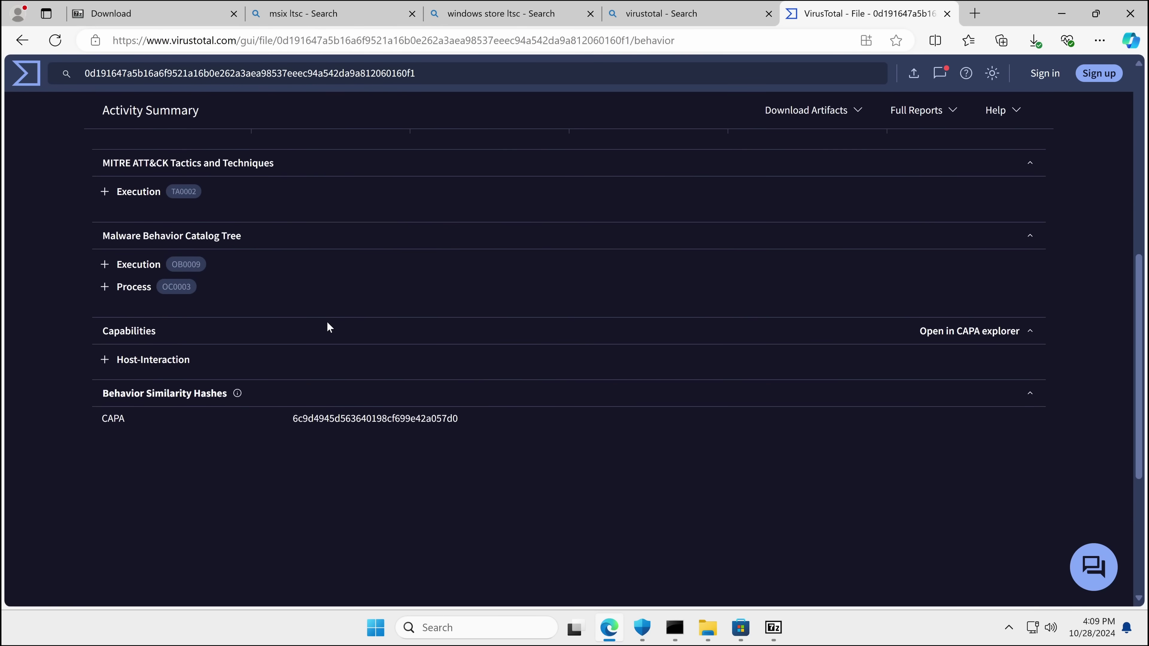
{"action": "left_click", "coordinate": [104, 360]}
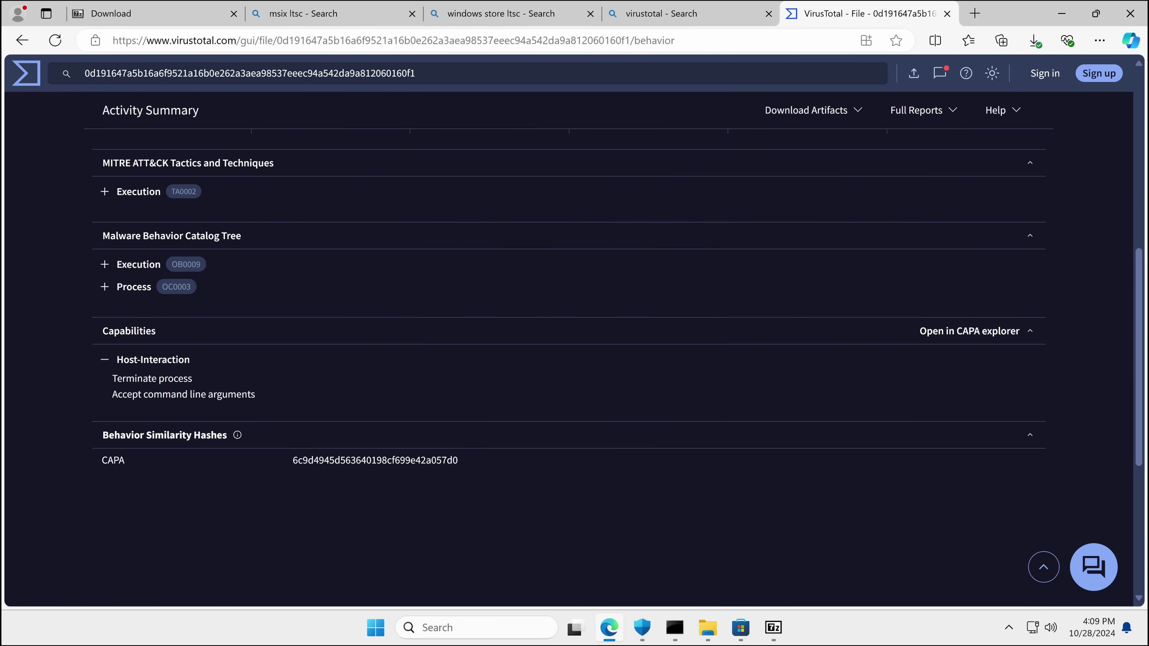
{"action": "left_click", "coordinate": [108, 286]}
{"action": "left_click", "coordinate": [113, 266]}
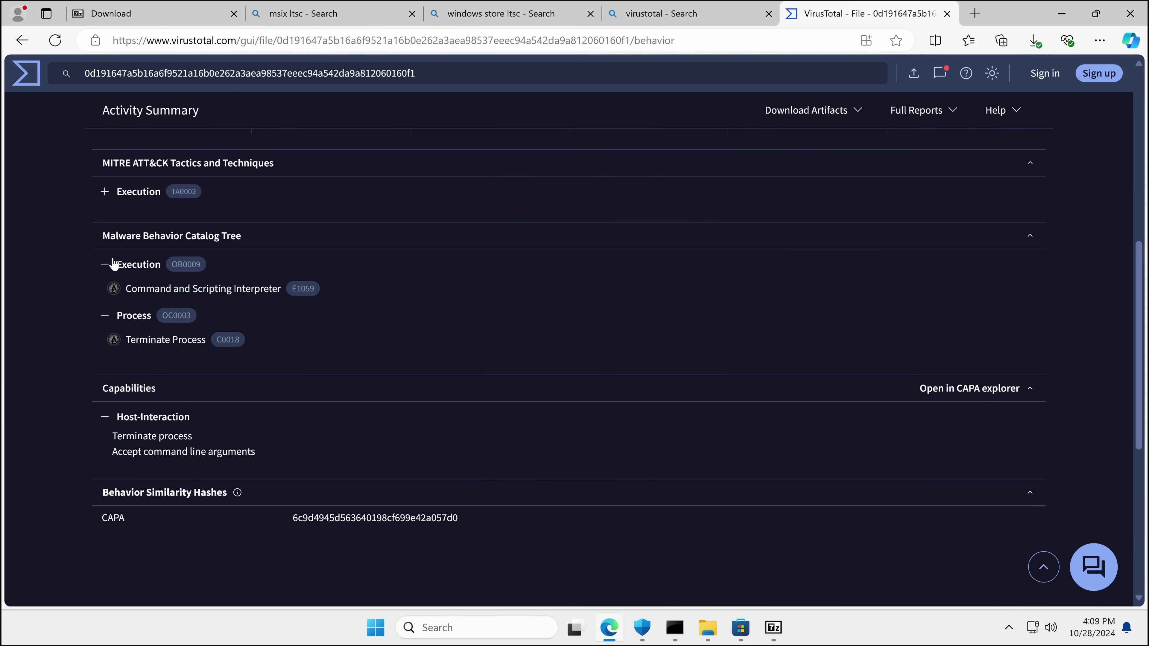
{"action": "left_click", "coordinate": [105, 191]}
Step: View the details of 7Zz.exe thread 13132 in Process Explorer
{"action": "scroll", "coordinate": [107, 196], "scroll_direction": "up", "scroll_amount": 3}
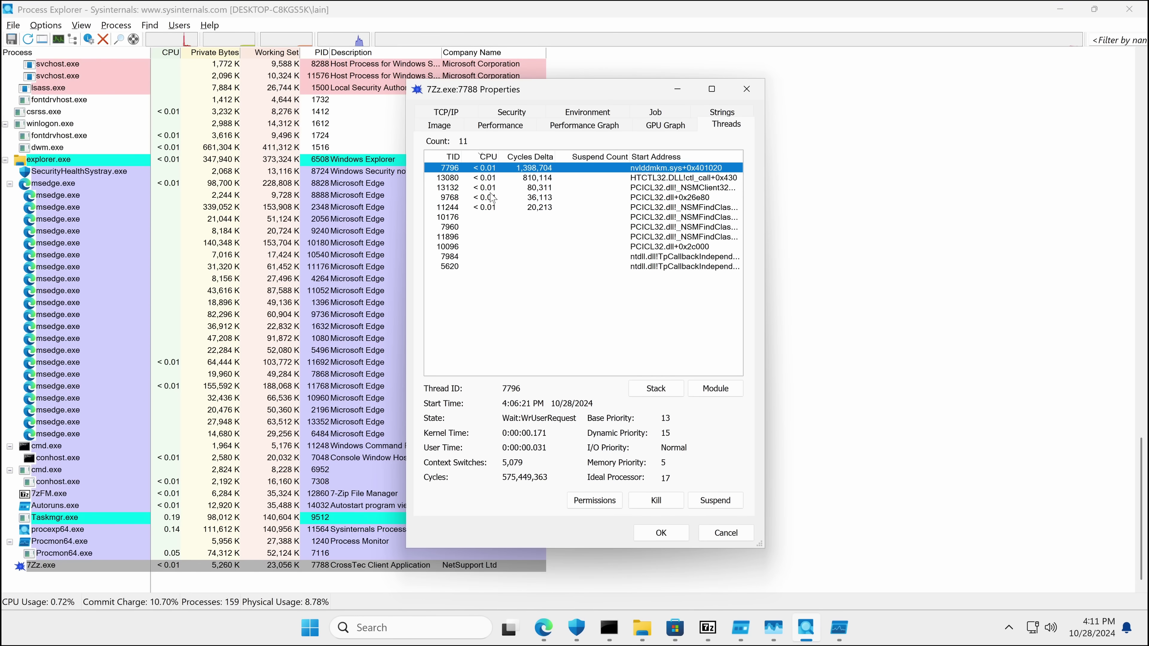
{"action": "left_click", "coordinate": [493, 206]}
{"action": "left_click", "coordinate": [495, 189]}
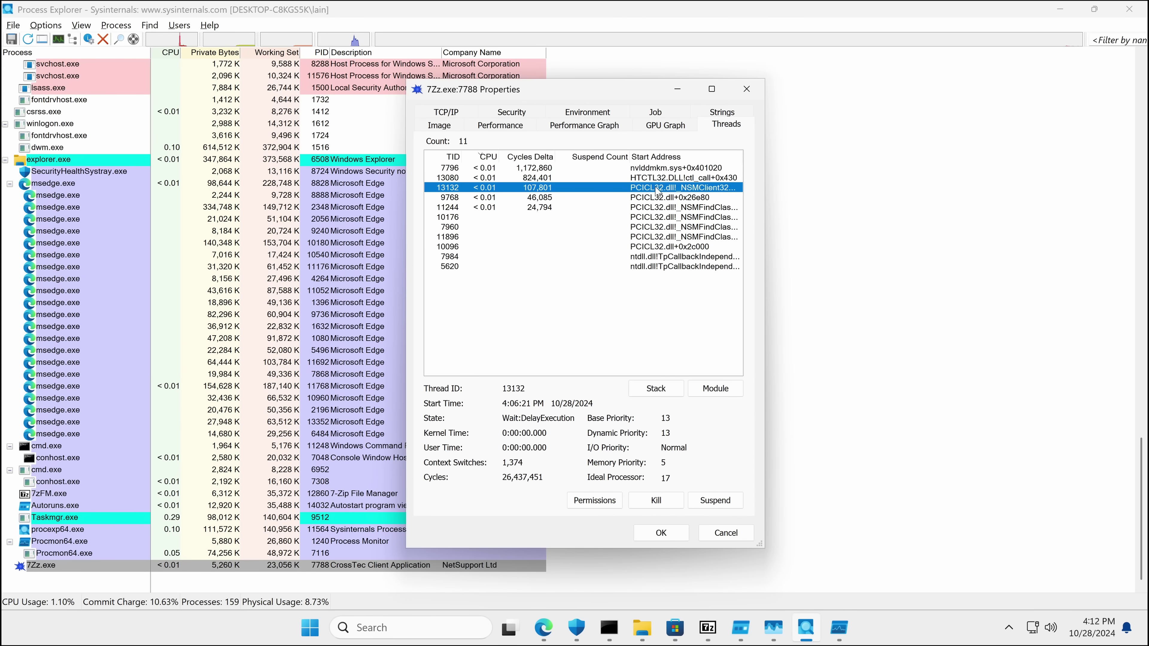
Step: Review 7Zz.exe's strings, its established https connection's remote address and its GPU graph
{"action": "left_click", "coordinate": [708, 112]}
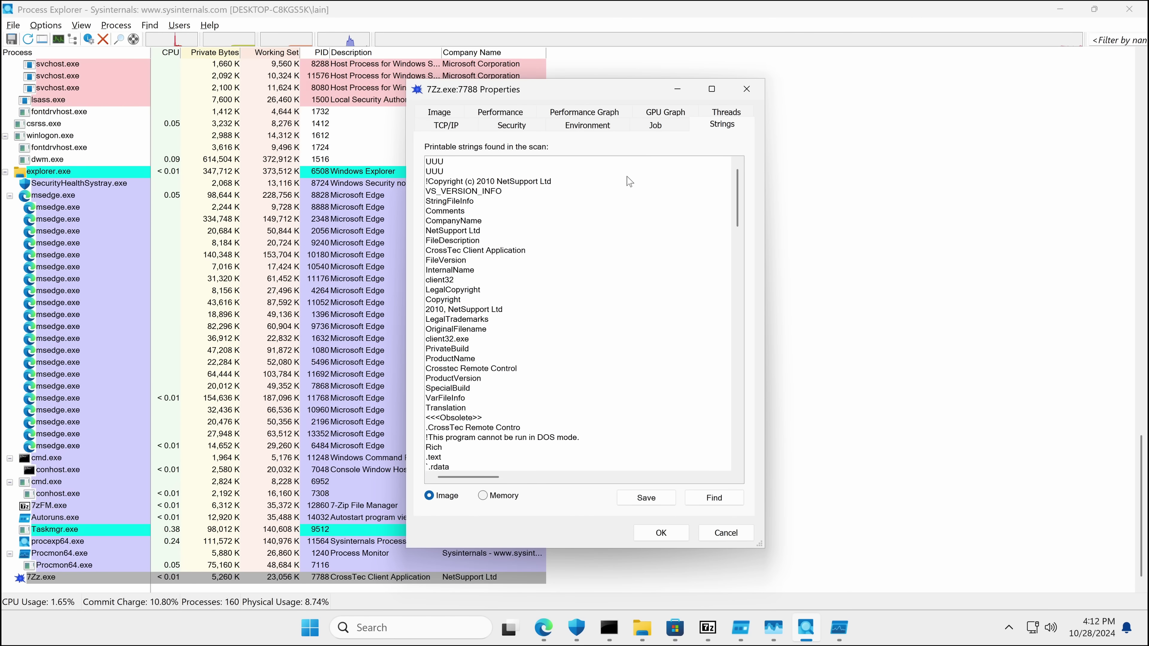
{"action": "scroll", "coordinate": [533, 209], "scroll_direction": "down", "scroll_amount": 15}
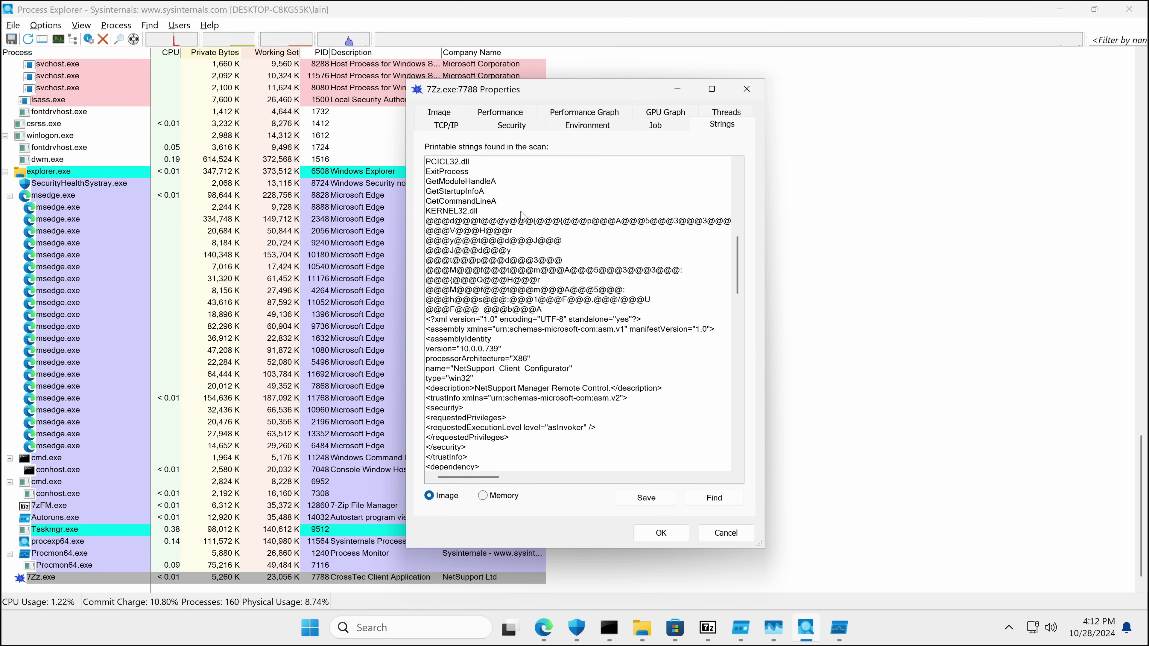
{"action": "scroll", "coordinate": [522, 214], "scroll_direction": "down", "scroll_amount": 10}
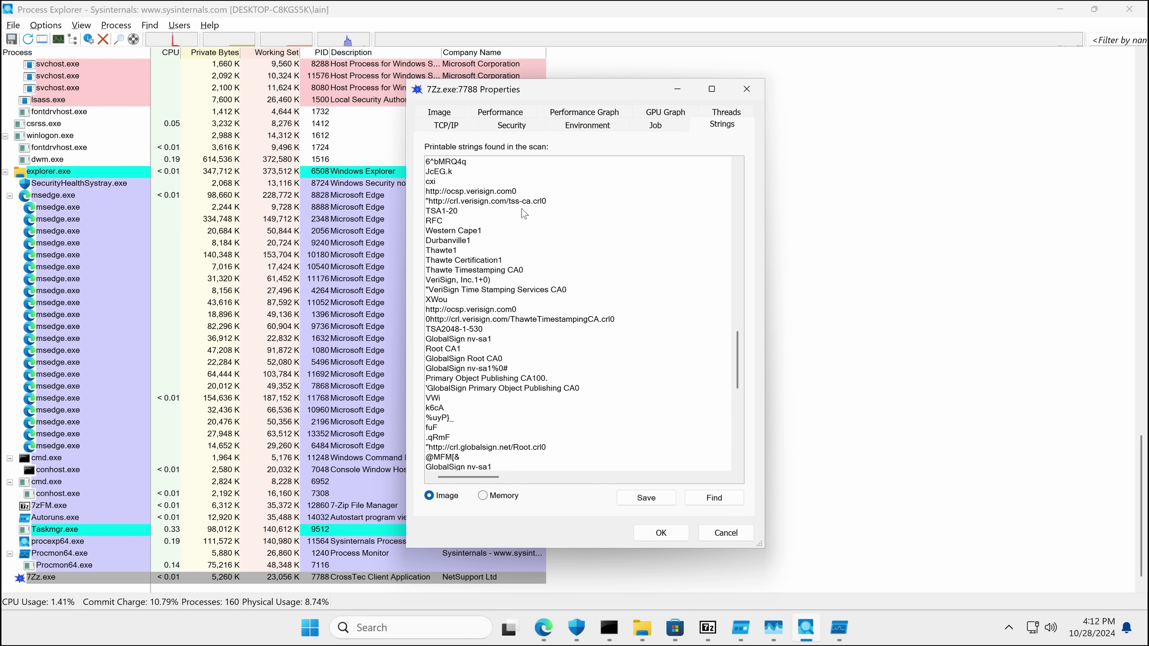
{"action": "scroll", "coordinate": [523, 212], "scroll_direction": "up", "scroll_amount": 4}
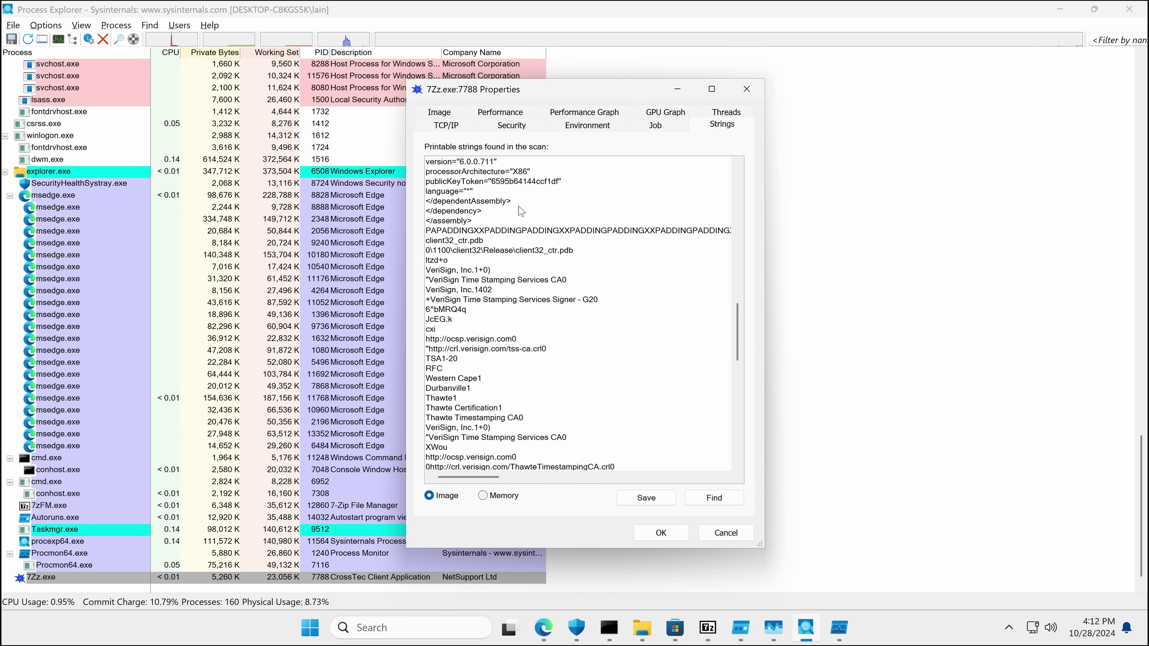
{"action": "left_click", "coordinate": [446, 125]}
{"action": "mouse_move", "coordinate": [615, 164]}
{"action": "left_mouse_down"}
{"action": "mouse_move", "coordinate": [677, 158]}
{"action": "mouse_move", "coordinate": [624, 159]}
{"action": "left_mouse_up"}
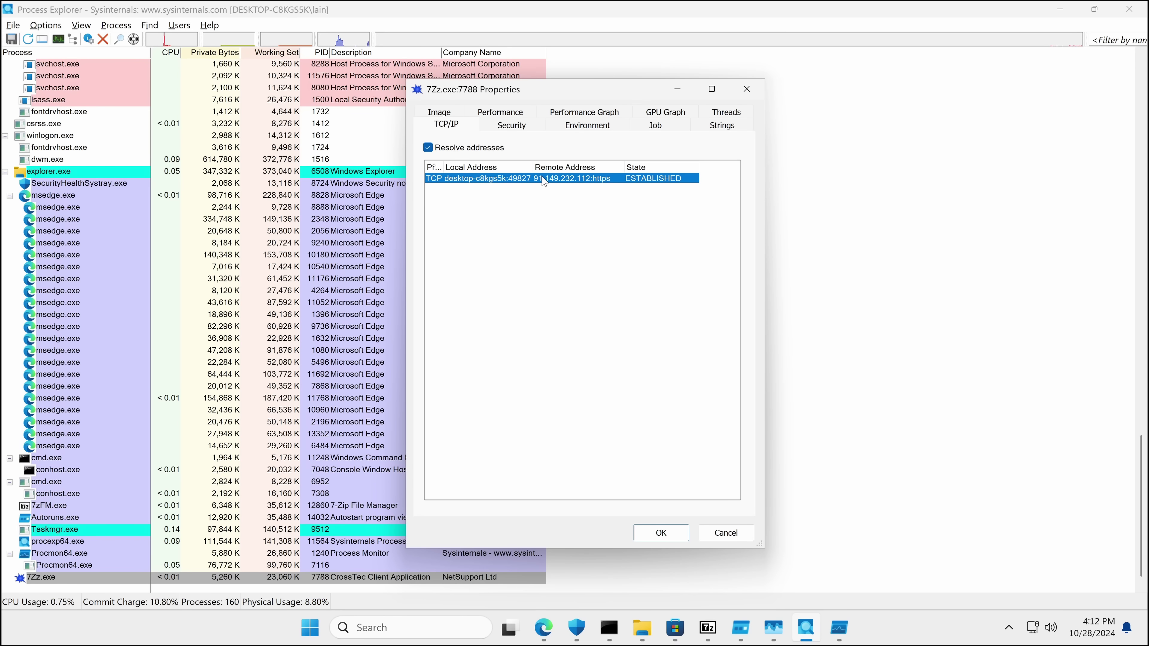
{"action": "left_click", "coordinate": [666, 112]}
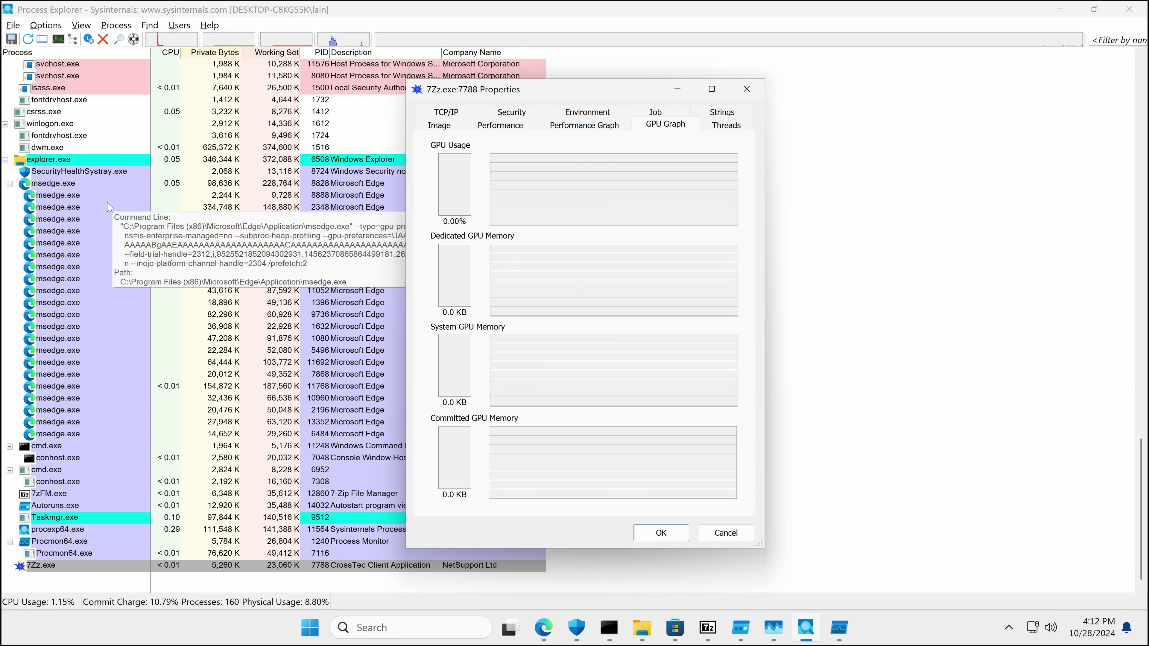
Step: Restart Process Explorer as administrator to show details for all processes
{"action": "left_click", "coordinate": [11, 26]}
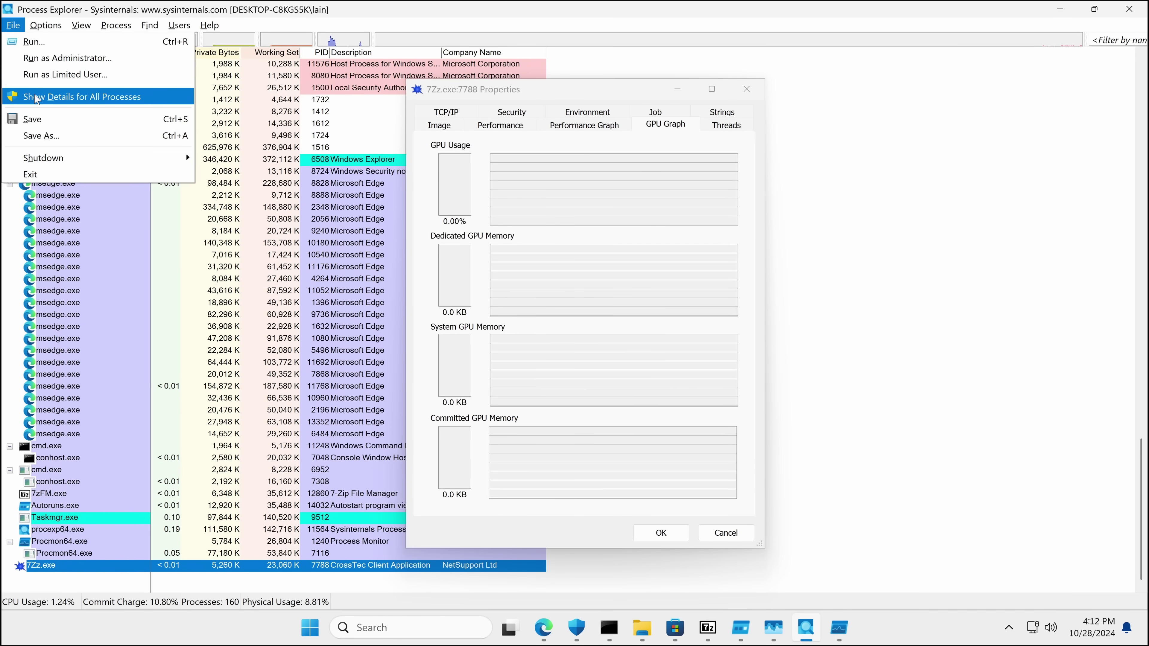
{"action": "left_click", "coordinate": [59, 97]}
{"action": "left_click", "coordinate": [524, 441]}
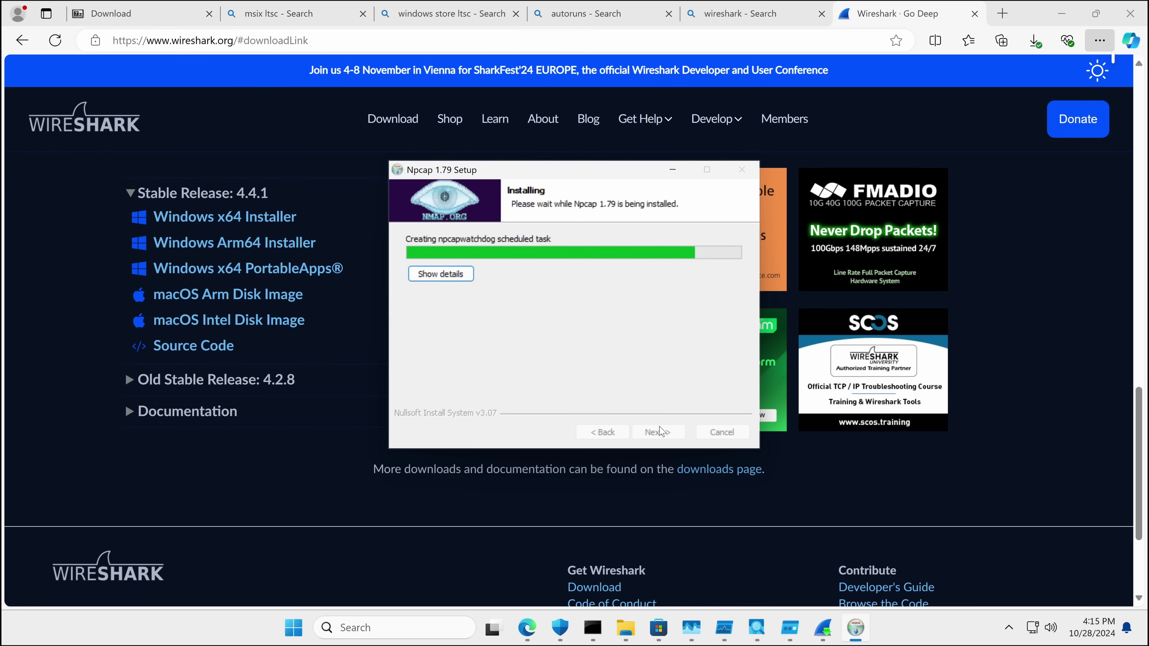
Step: Finish the Npcap 1.79 installation and close the Edge window
{"action": "left_click", "coordinate": [660, 432]}
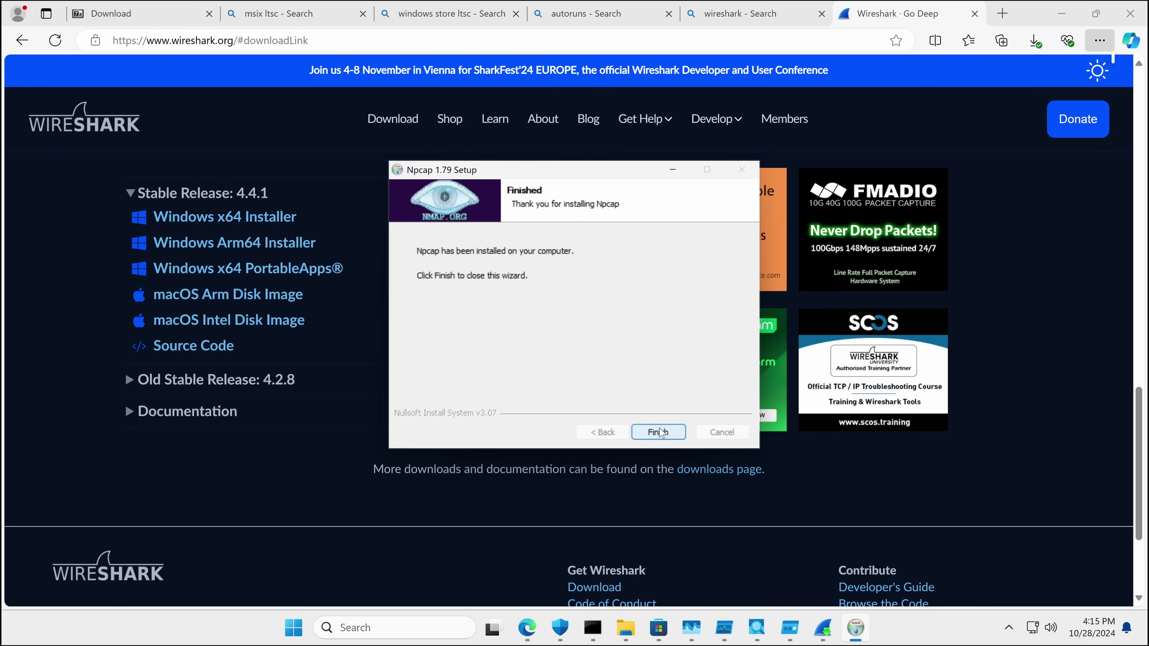
{"action": "left_click", "coordinate": [660, 431]}
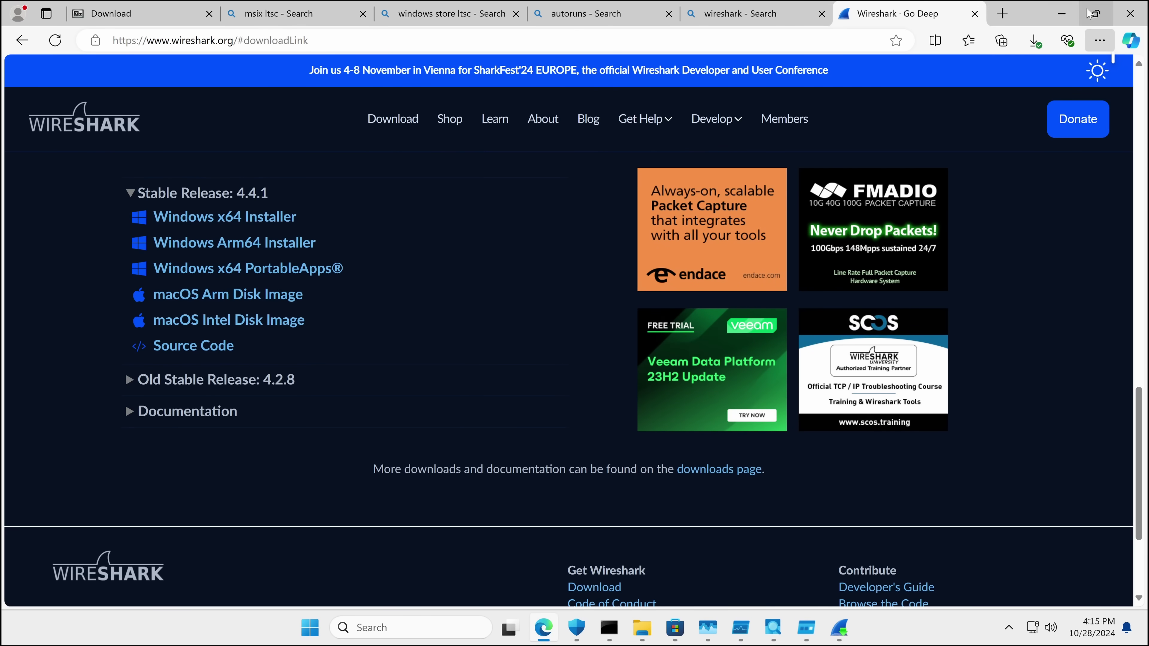
{"action": "left_click", "coordinate": [1129, 13]}
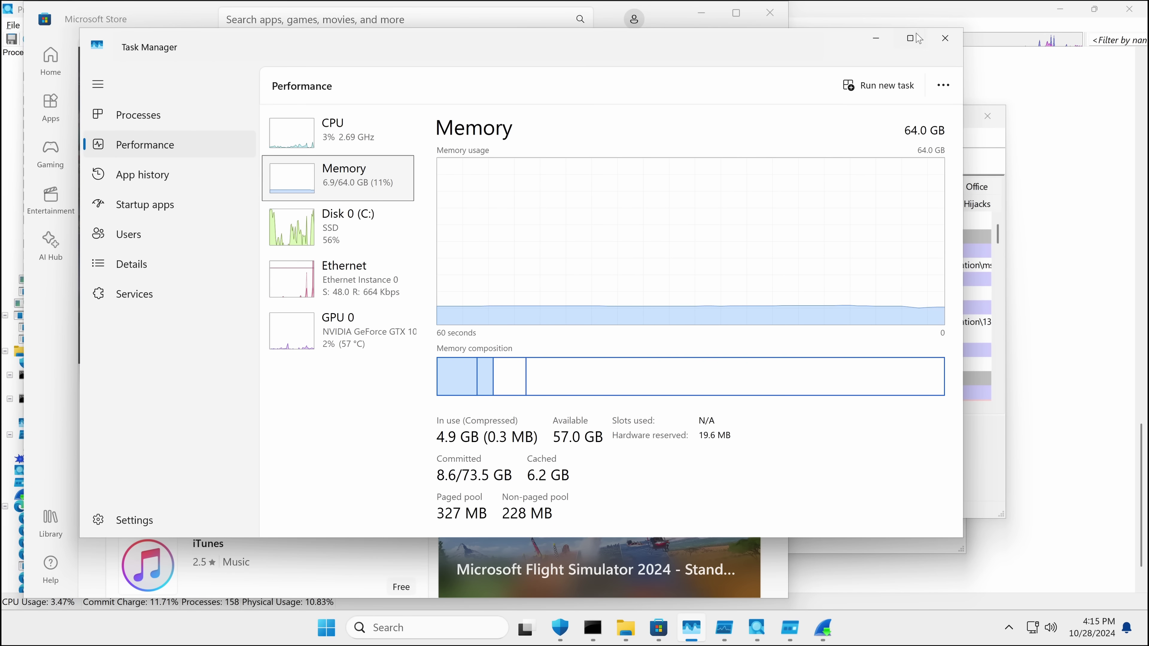
Step: Close Task Manager to reveal the completed Wireshark setup
{"action": "left_click", "coordinate": [945, 45]}
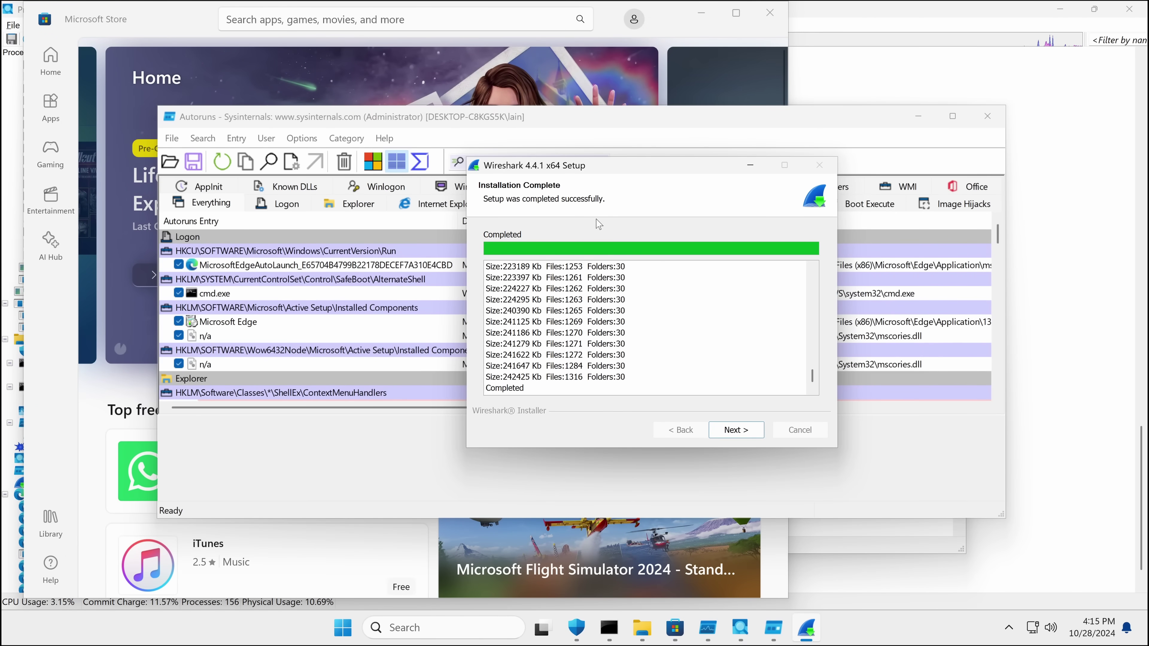
Step: Finish the Wireshark 4.4.1 x64 setup and close the Microsoft Store window
{"action": "left_click", "coordinate": [738, 430]}
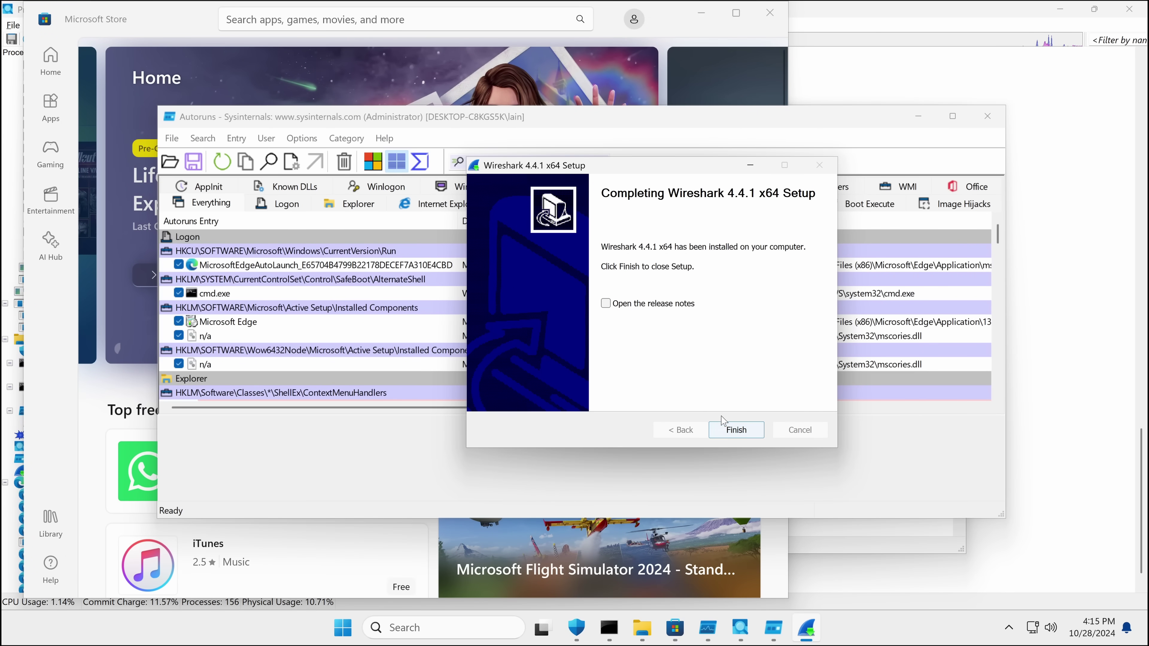
{"action": "left_click", "coordinate": [723, 427]}
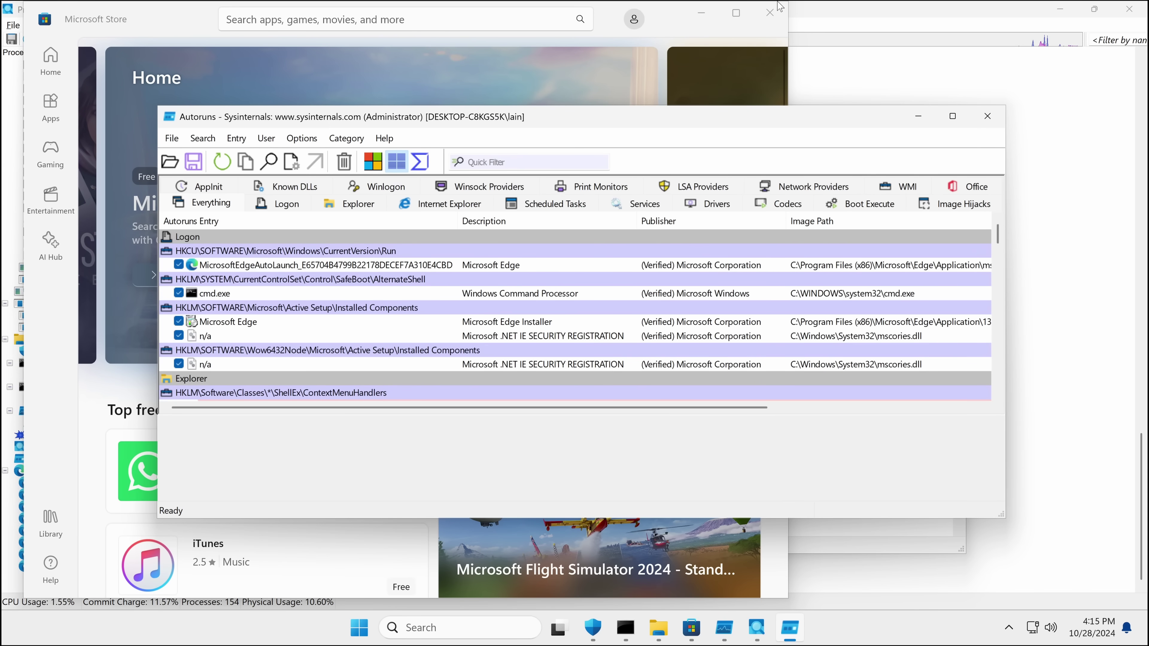
{"action": "left_click", "coordinate": [770, 13]}
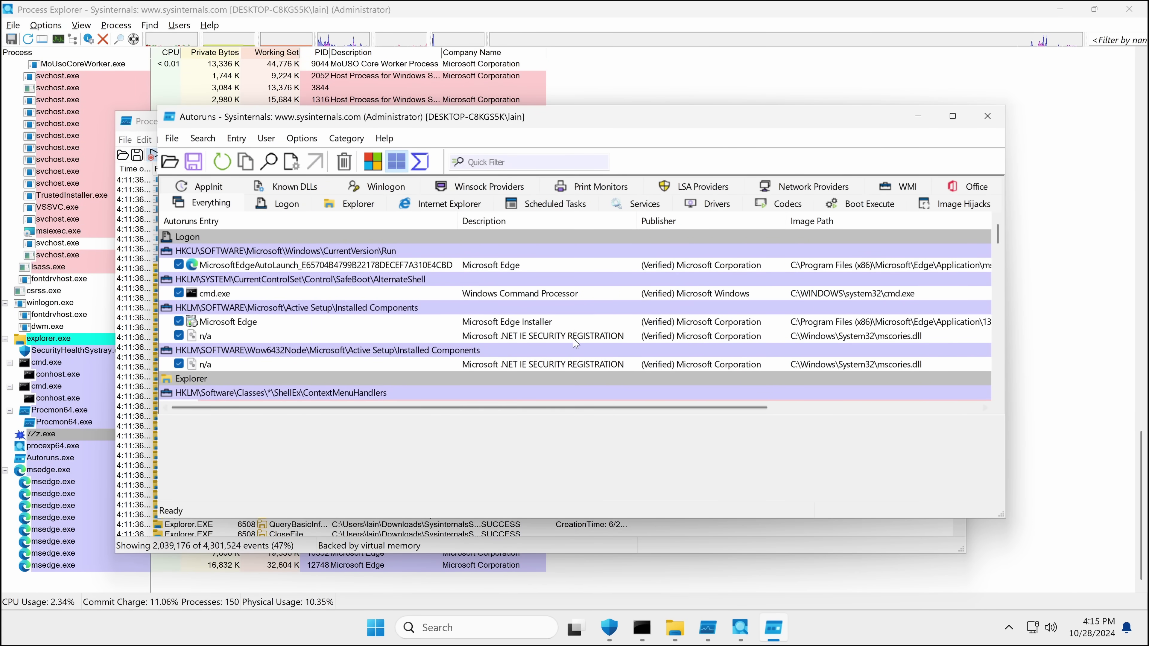
{"action": "left_click", "coordinate": [1005, 629]}
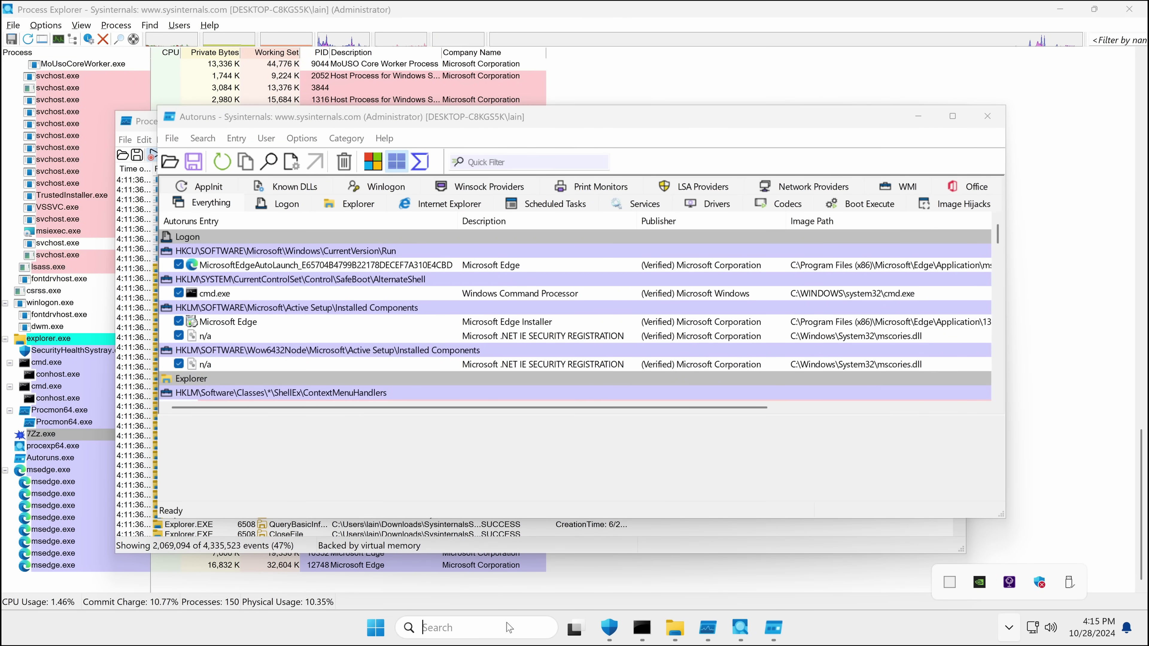
Step: Launch Wireshark from Windows search and start a capture on Ethernet Instance 0
{"action": "left_click", "coordinate": [420, 627]}
{"action": "type", "text": "wireshark"}
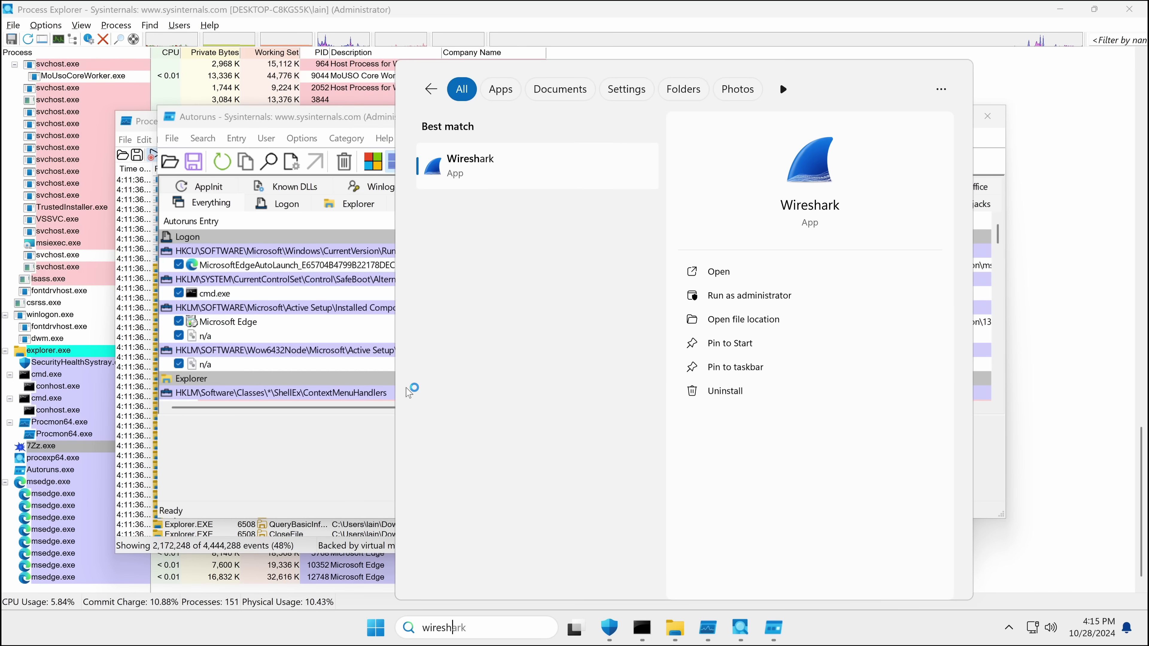
{"action": "key", "text": "Return"}
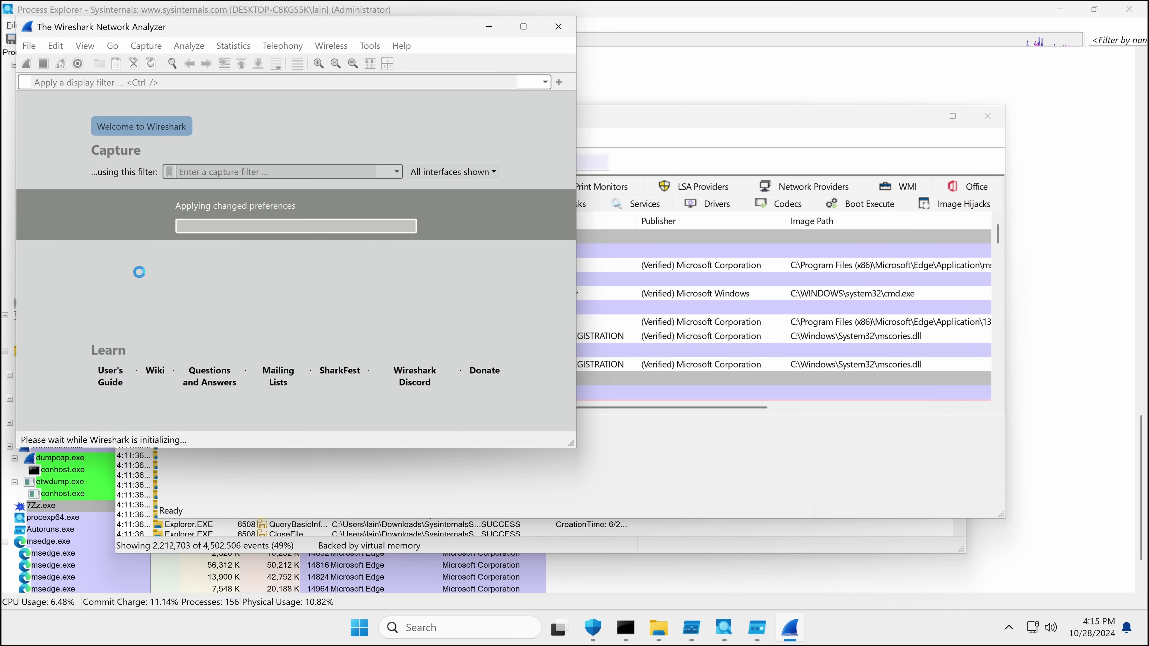
{"action": "double_click", "coordinate": [181, 124]}
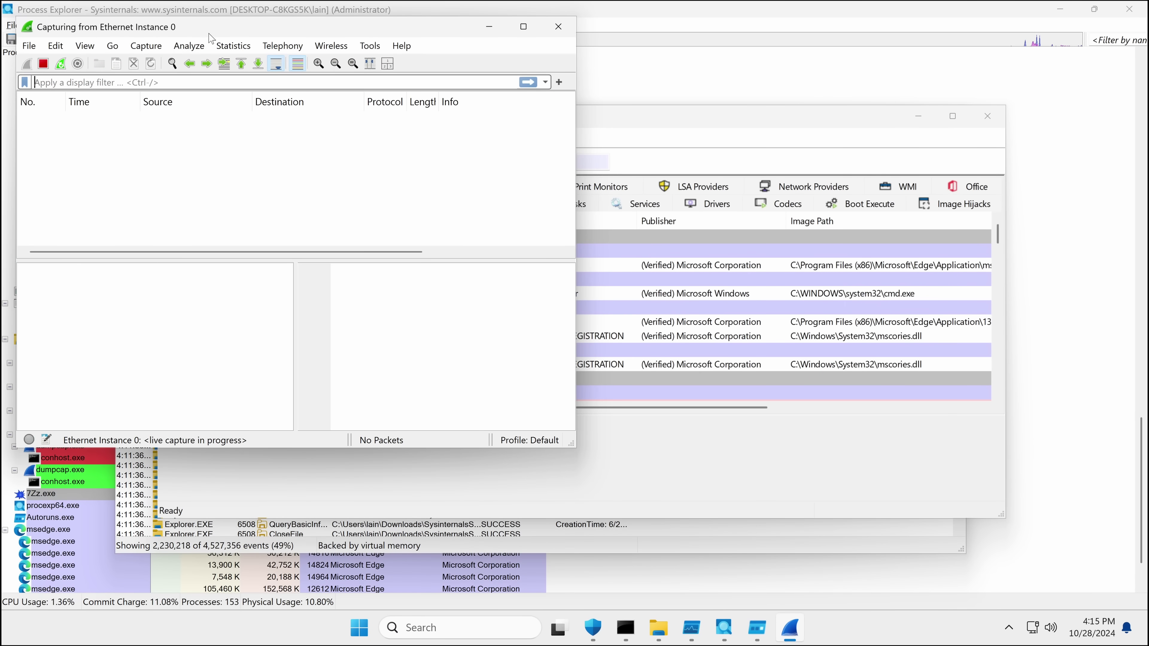
{"action": "left_click_drag", "start_coordinate": [209, 35], "coordinate": [574, 83]}
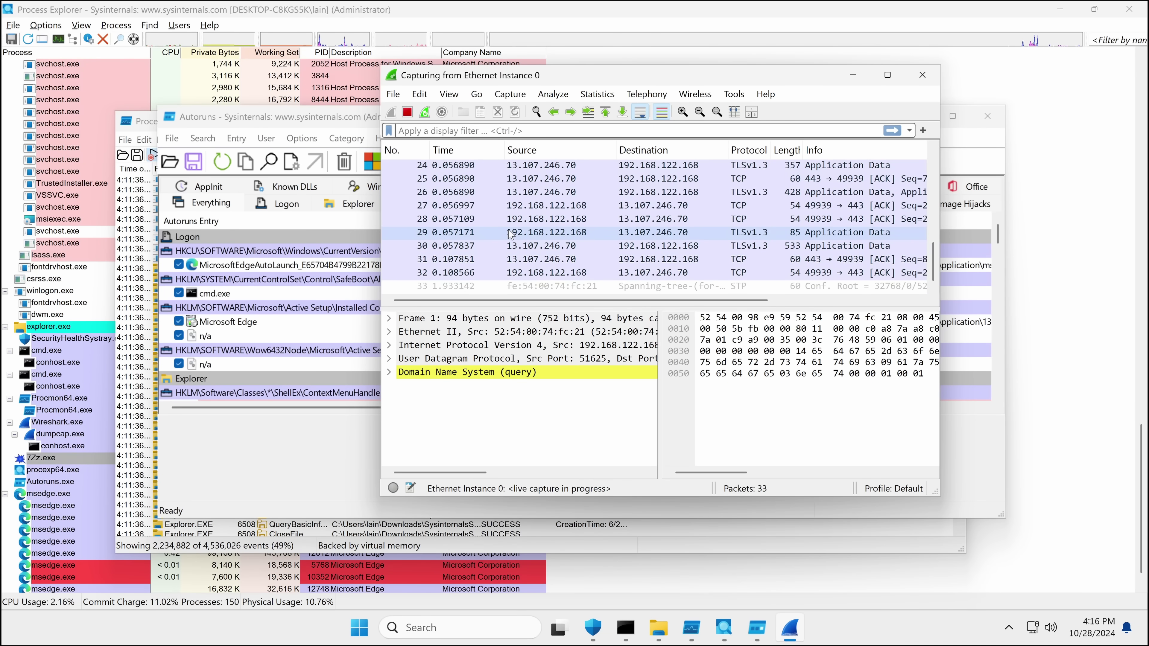
{"action": "scroll", "coordinate": [510, 244], "scroll_direction": "up", "scroll_amount": 3}
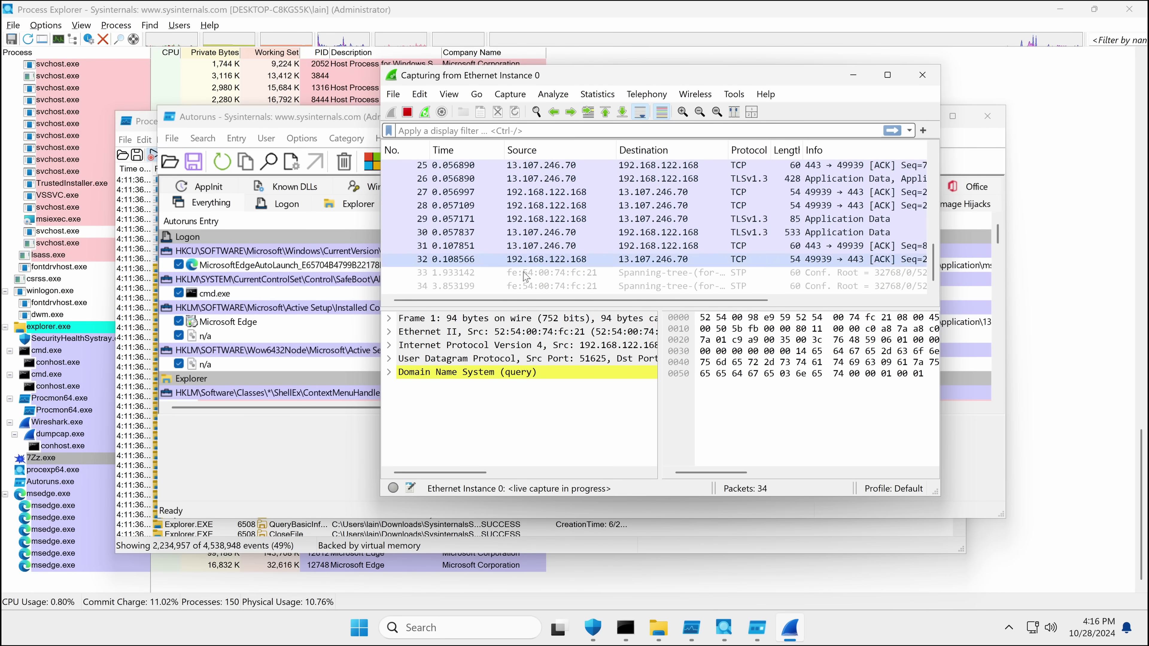
{"action": "left_click", "coordinate": [702, 636]}
Step: Select 7Zz.exe's established connection to 91.149.232.112 in its Process Explorer TCP/IP properties
{"action": "left_click", "coordinate": [720, 636]}
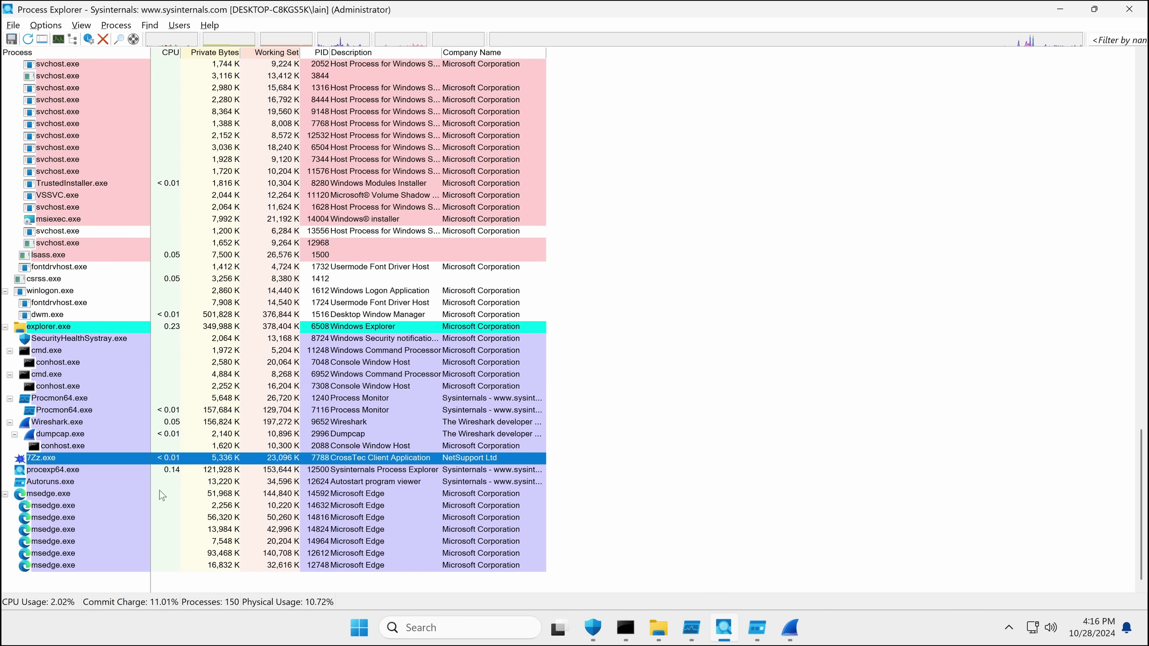
{"action": "double_click", "coordinate": [43, 458]}
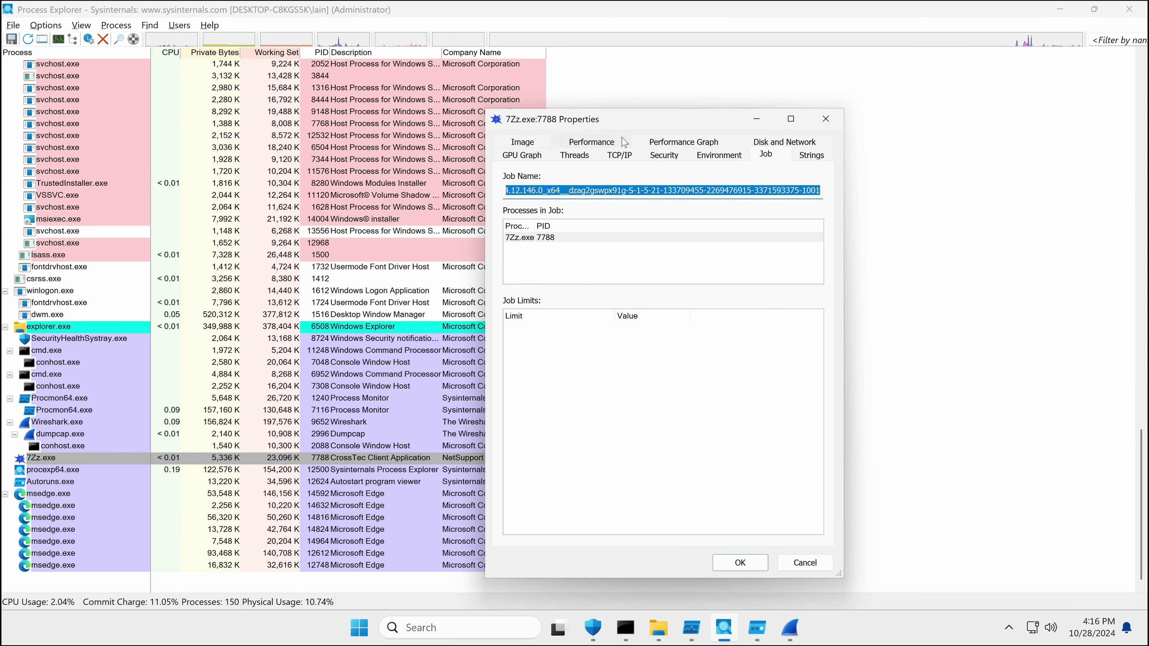
{"action": "left_click", "coordinate": [622, 156]}
{"action": "left_click", "coordinate": [566, 209]}
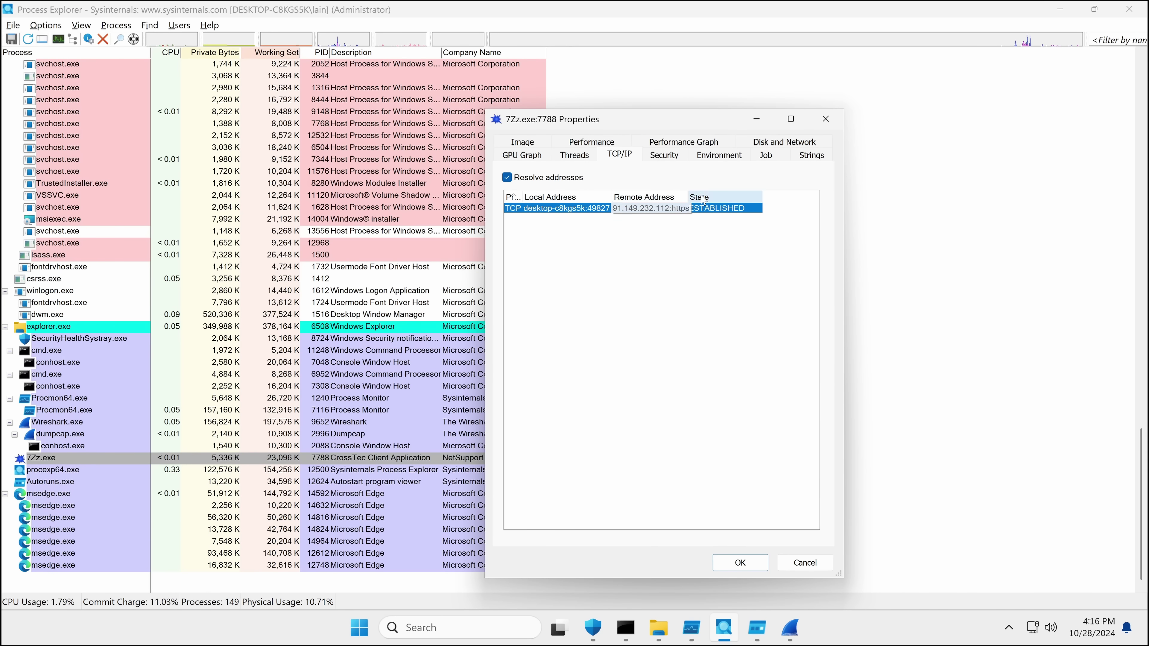
Step: Show the Wireshark capture filtered to ip.addr == 91.149.232.112 in a maximized window
{"action": "left_click", "coordinate": [791, 639]}
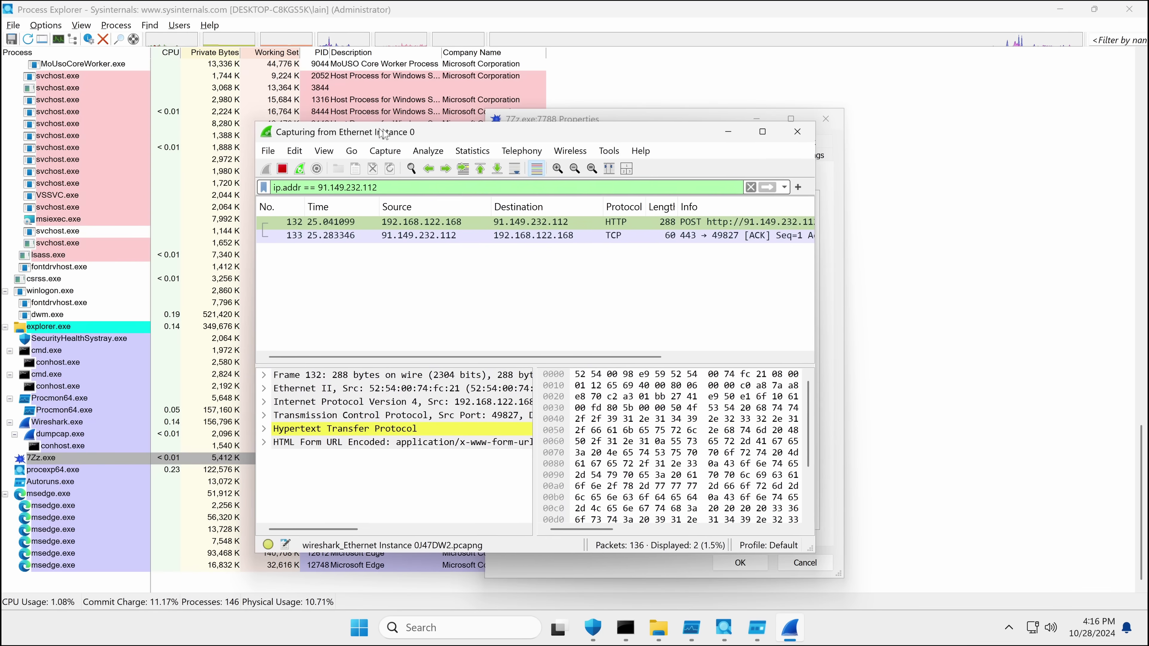
{"action": "left_click", "coordinate": [665, 357]}
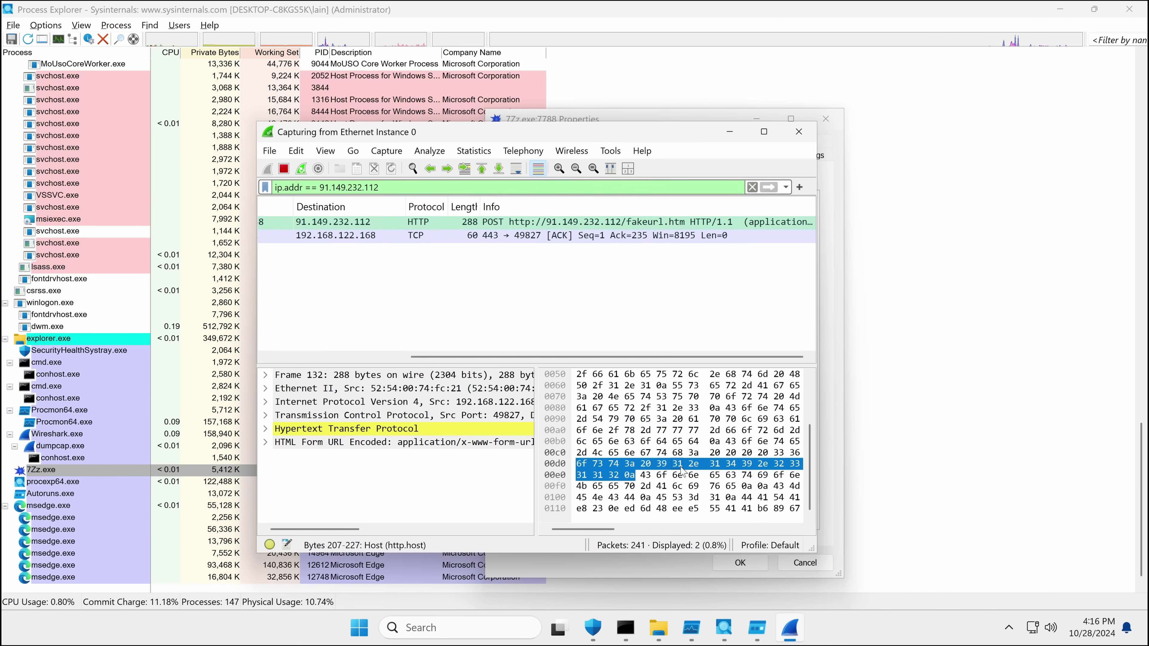
{"action": "left_click", "coordinate": [769, 138]}
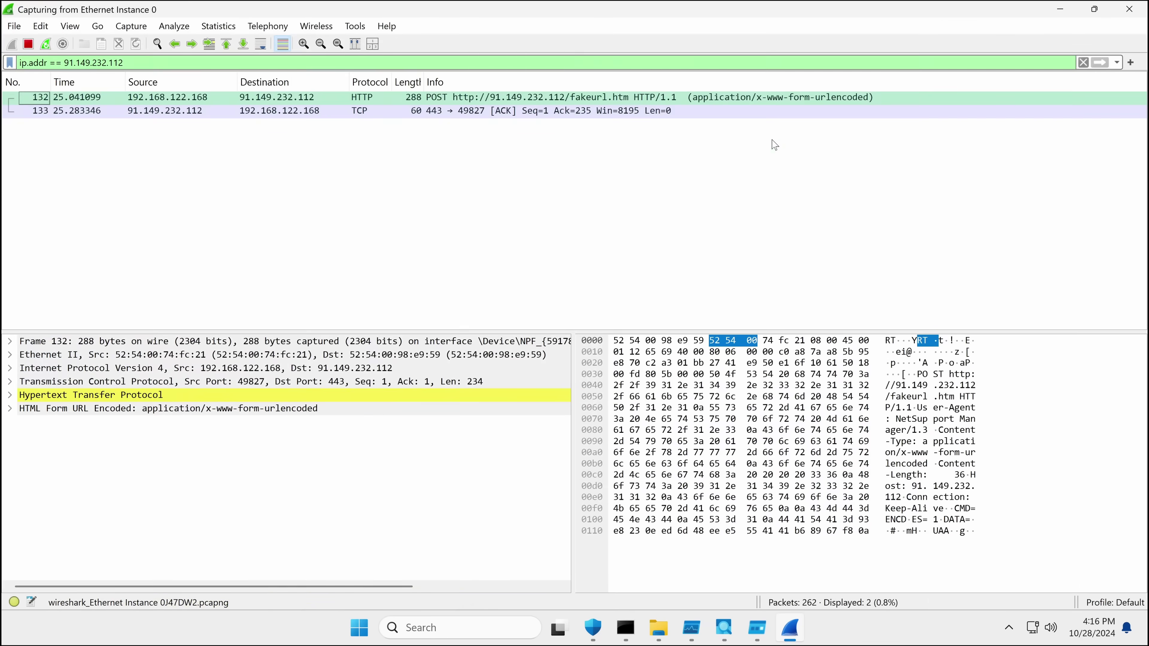
Step: Inspect packets 133, 132, 331 and 330, comparing the /fakeurl.htm POSTs with their ACKs
{"action": "left_click", "coordinate": [310, 112]}
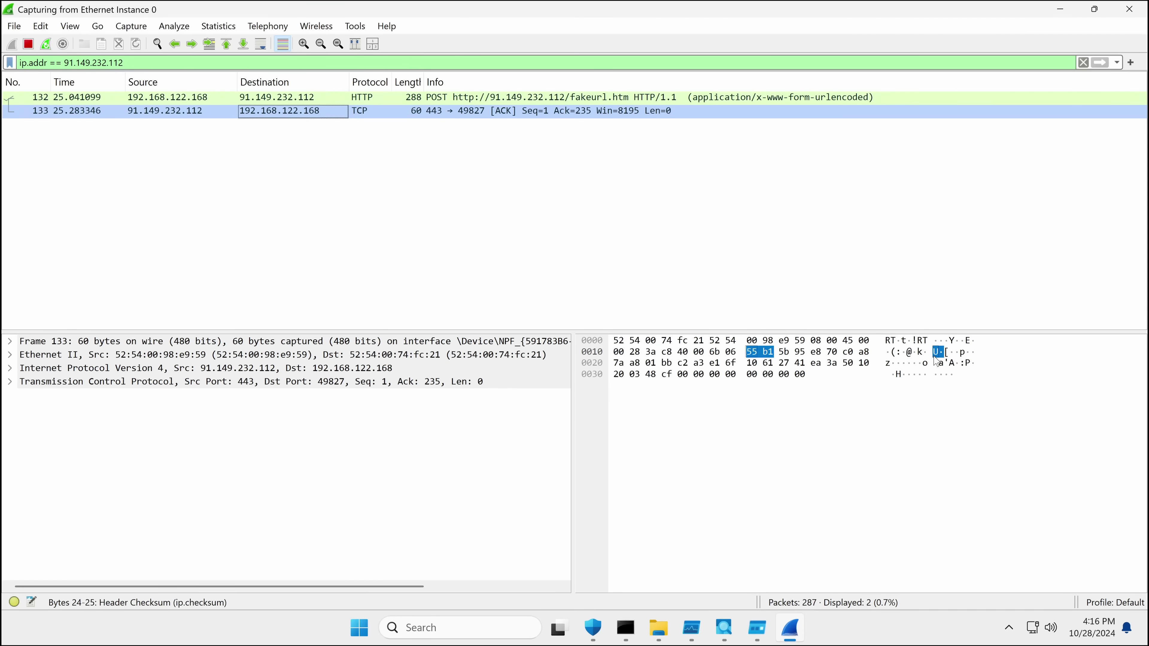
{"action": "left_click", "coordinate": [116, 113]}
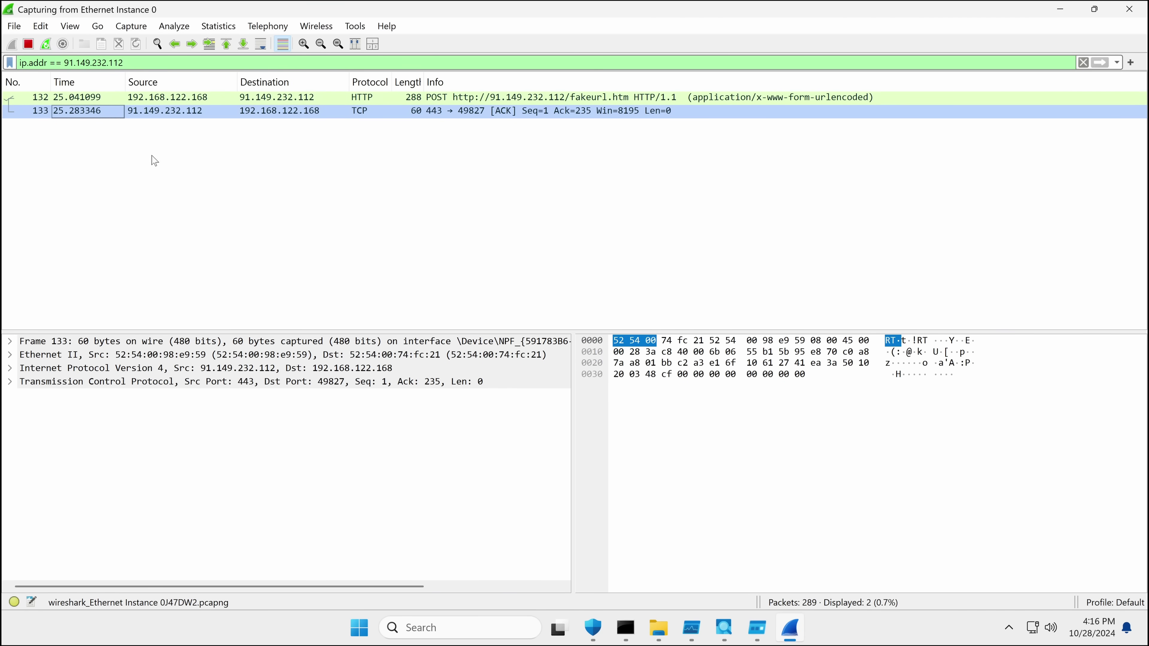
{"action": "key", "text": "Up"}
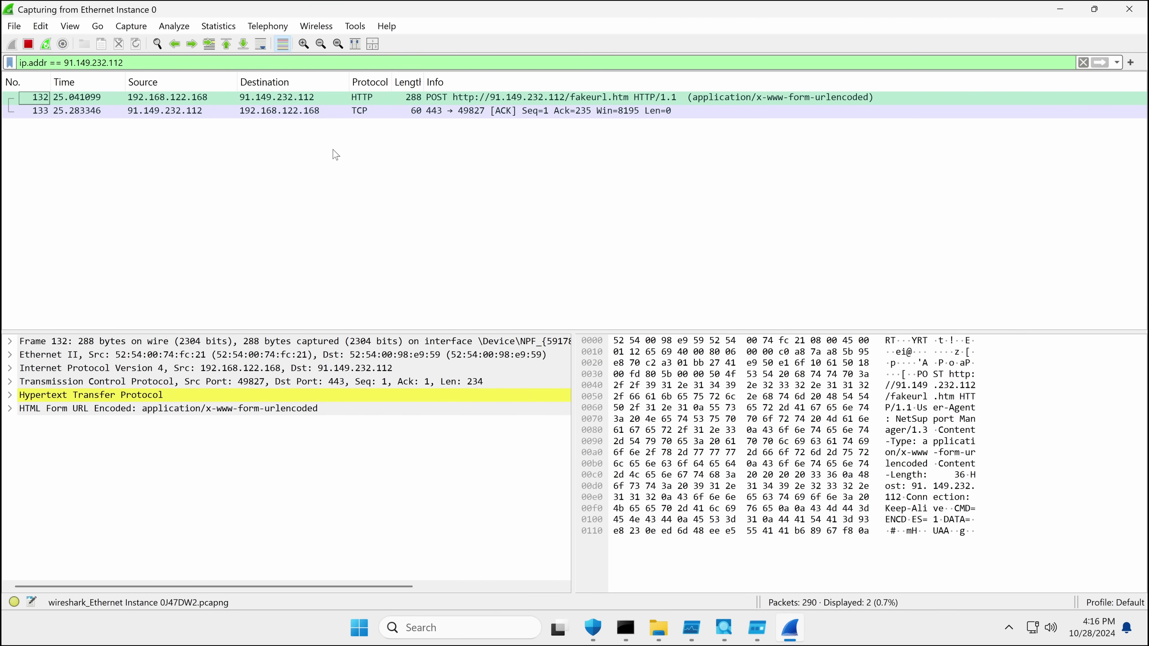
{"action": "left_click", "coordinate": [312, 141]}
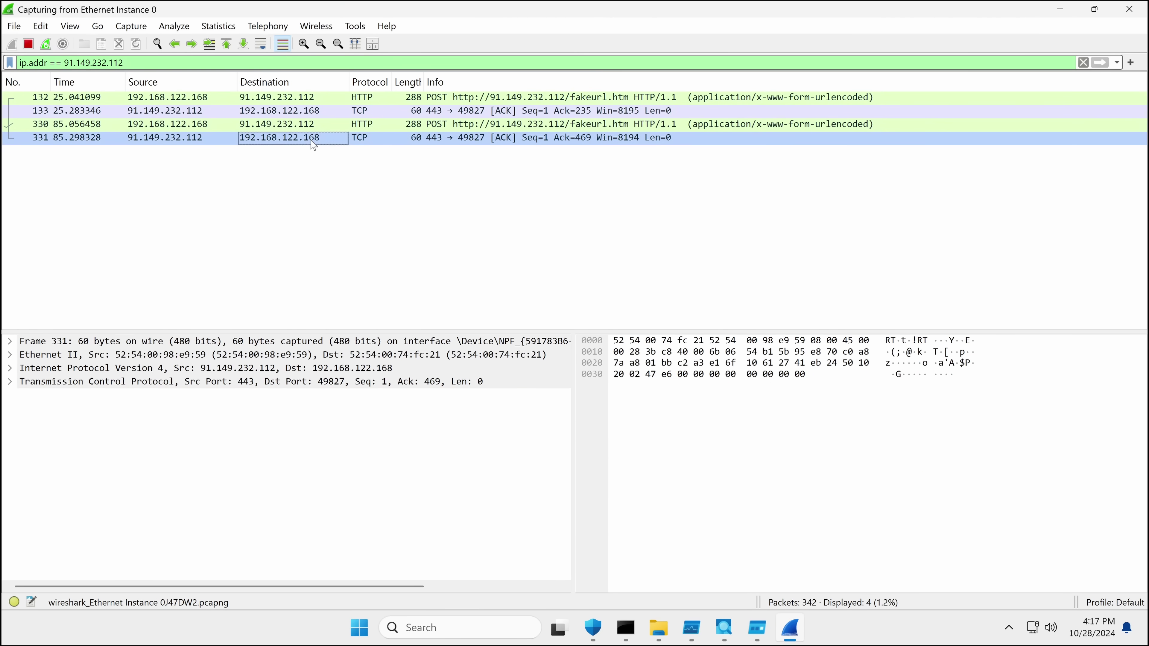
{"action": "left_click", "coordinate": [340, 126]}
{"action": "left_click", "coordinate": [337, 138]}
{"action": "left_click", "coordinate": [341, 126]}
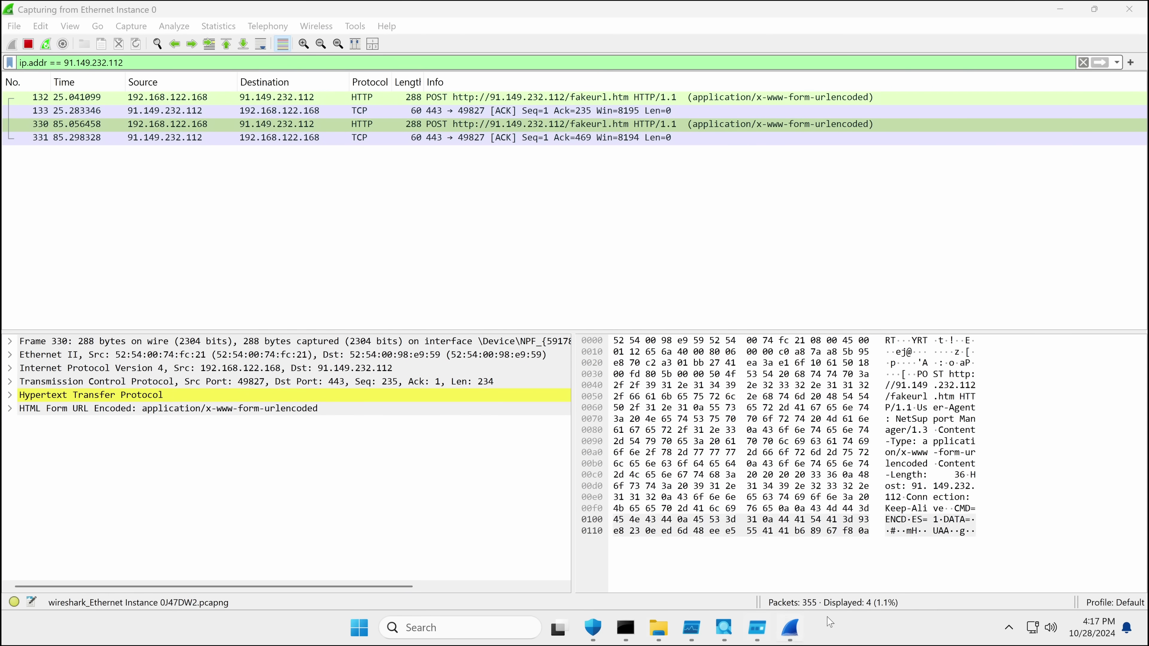
Step: Find 7Zz.exe in Task Manager's Details list and open its containing folder
{"action": "right_click", "coordinate": [854, 630]}
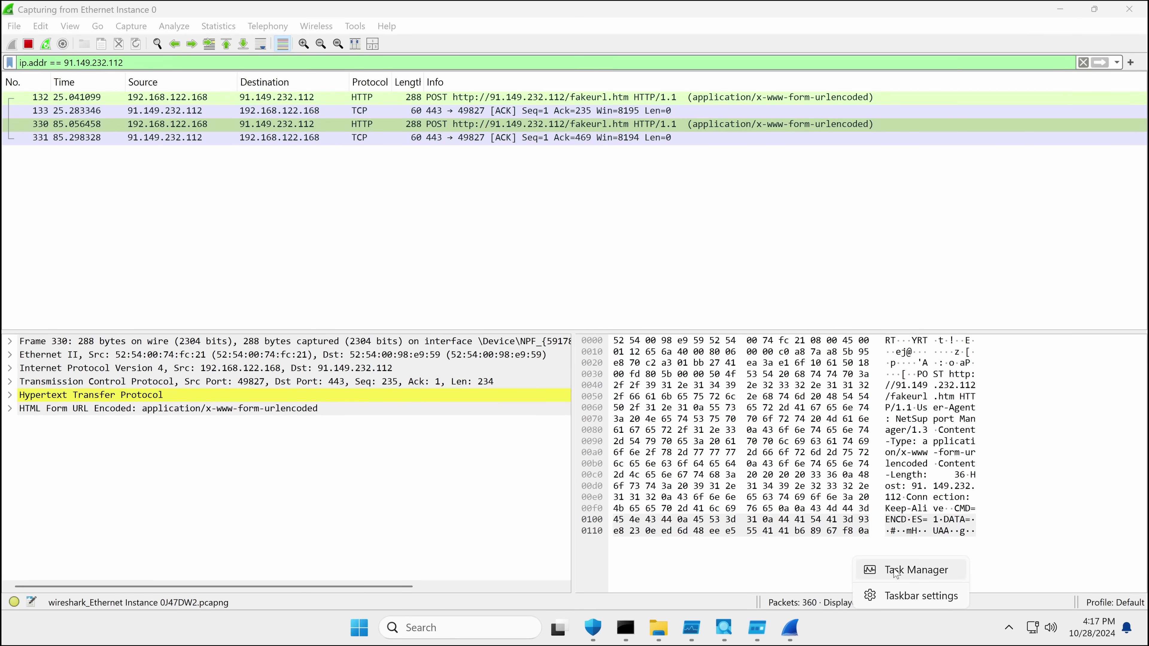
{"action": "left_click", "coordinate": [891, 571]}
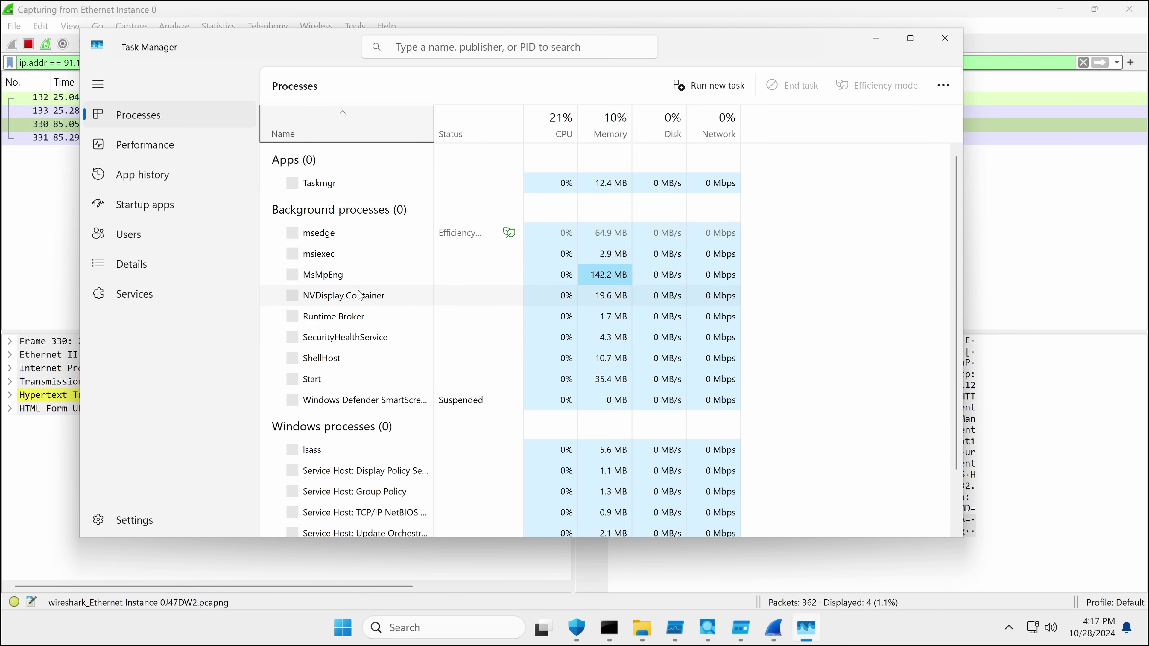
{"action": "left_click", "coordinate": [180, 265]}
{"action": "scroll", "coordinate": [439, 247], "scroll_direction": "down", "scroll_amount": 4}
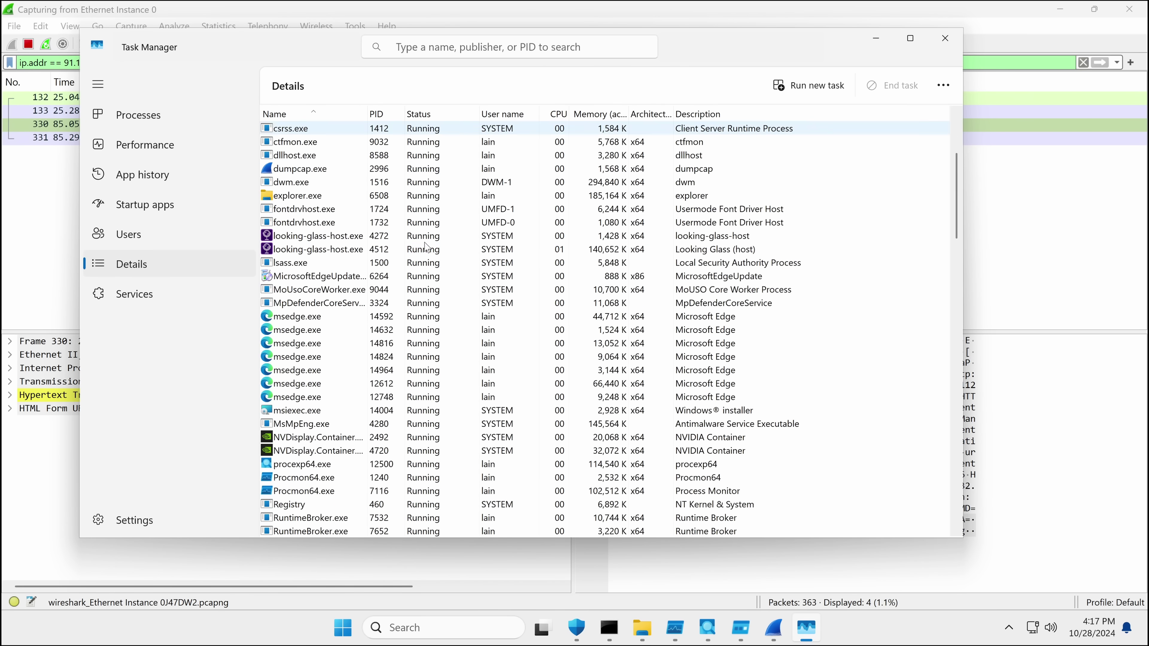
{"action": "scroll", "coordinate": [402, 362], "scroll_direction": "down", "scroll_amount": 13}
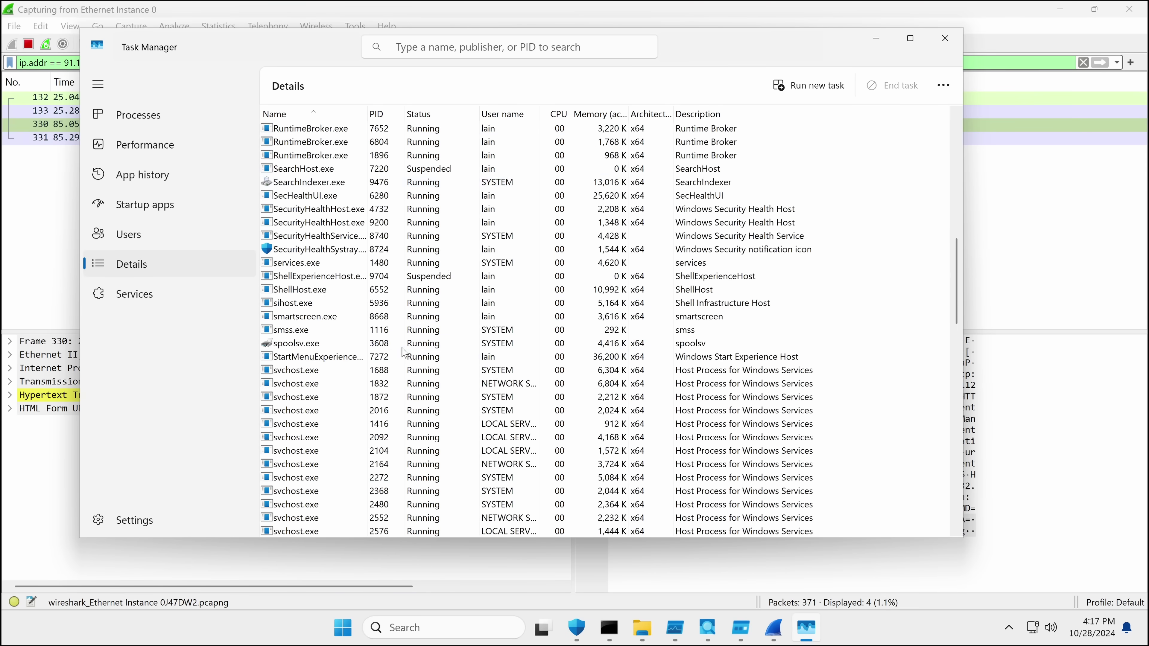
{"action": "scroll", "coordinate": [405, 353], "scroll_direction": "up", "scroll_amount": 1}
{"action": "scroll", "coordinate": [405, 353], "scroll_direction": "up", "scroll_amount": 20}
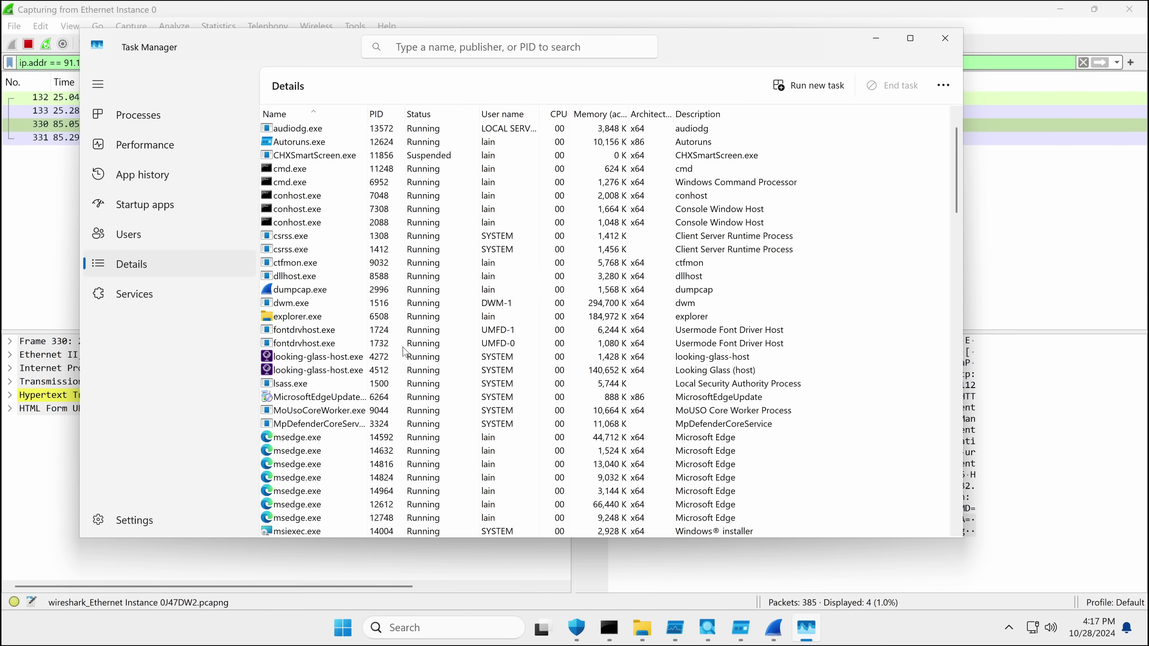
{"action": "double_click", "coordinate": [299, 128]}
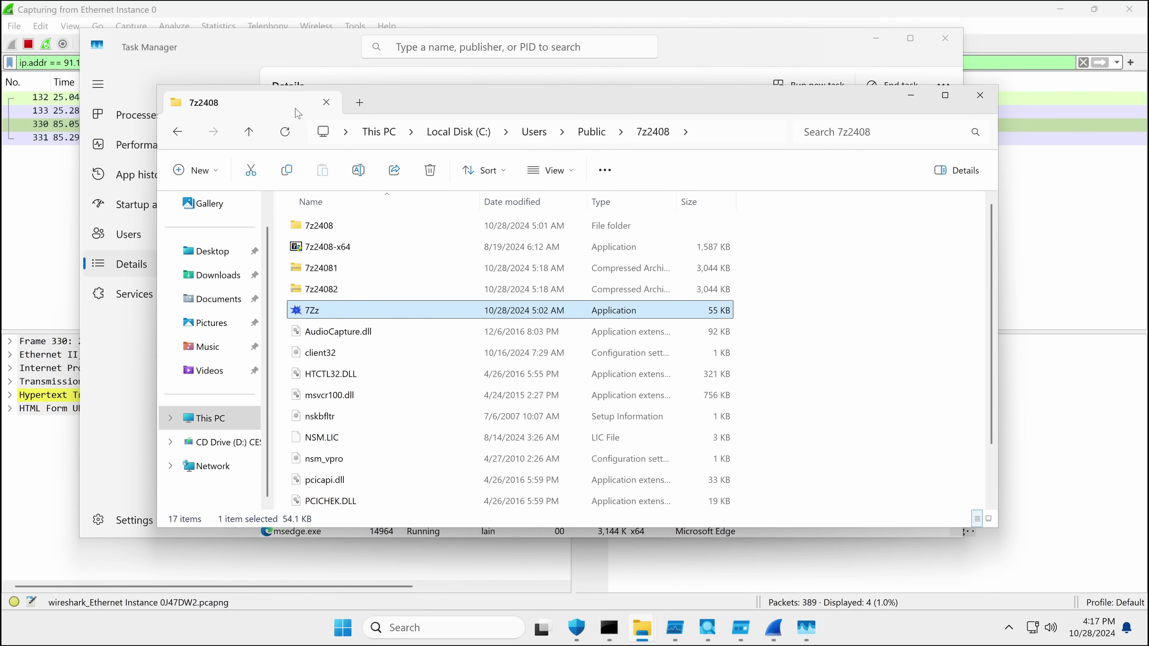
Step: End the 7Zz.exe process, then relaunch 7Zz from the 7z2408 folder
{"action": "left_click_drag", "start_coordinate": [430, 86], "coordinate": [453, 173]}
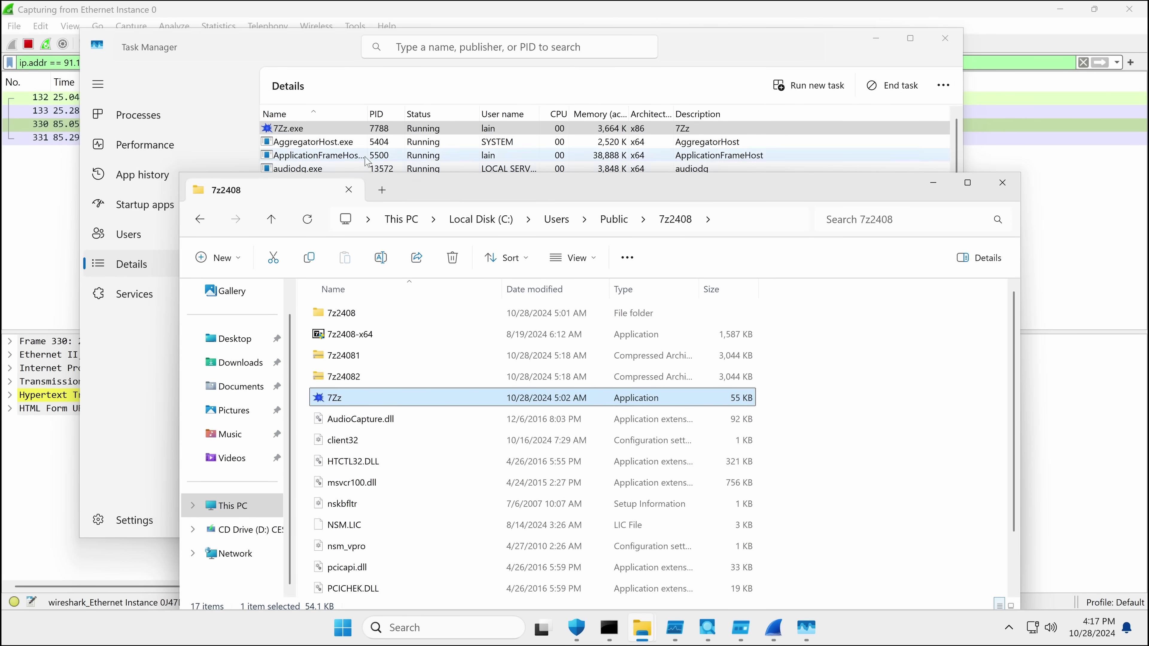
{"action": "left_click", "coordinate": [341, 133]}
{"action": "key", "text": "Delete"}
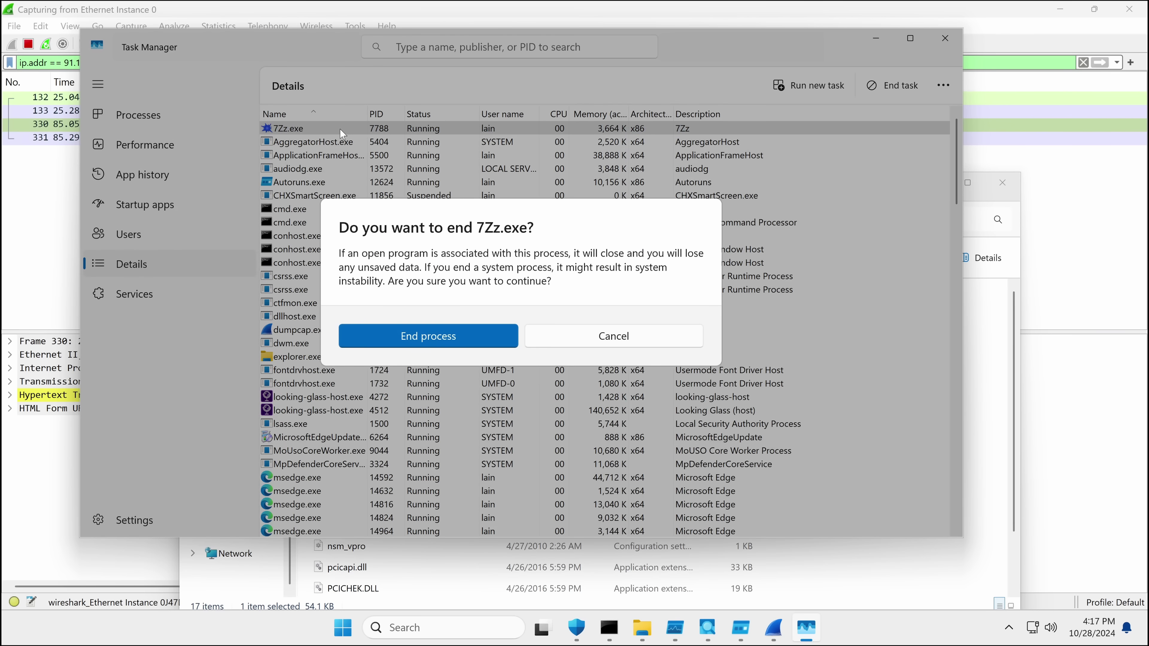
{"action": "key", "text": "Return"}
{"action": "key", "text": "alt+Tab"}
{"action": "double_click", "coordinate": [382, 398]}
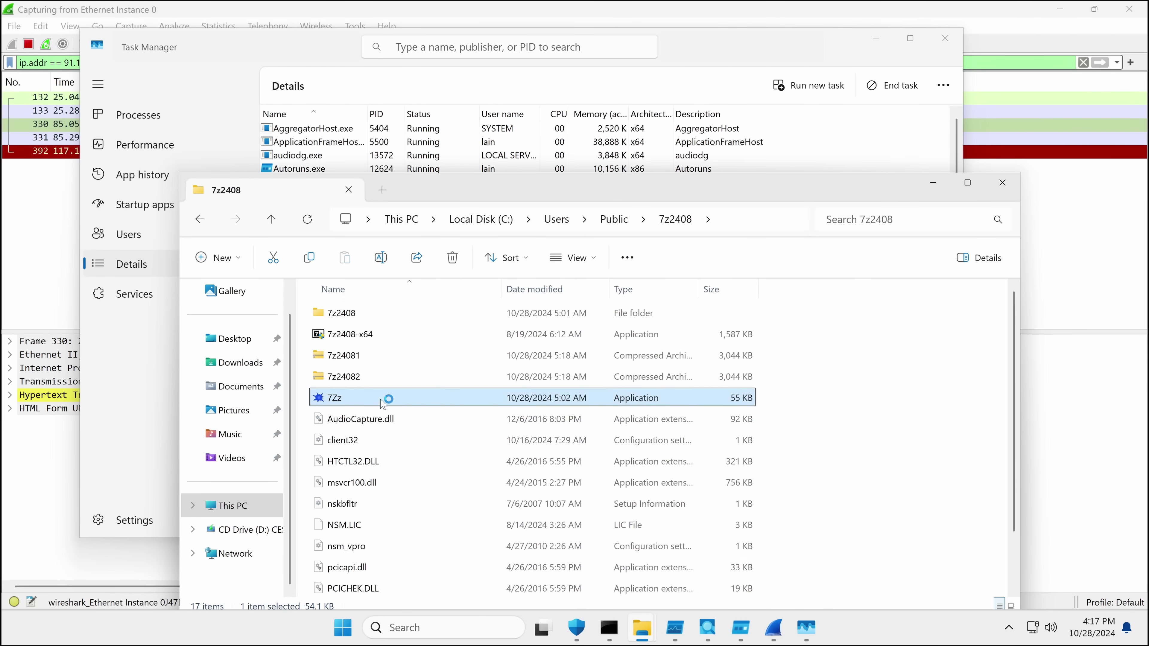
Step: Step through the new connection's packets 411–413 and the 200 OK replies in Wireshark
{"action": "key", "text": "alt+Tab"}
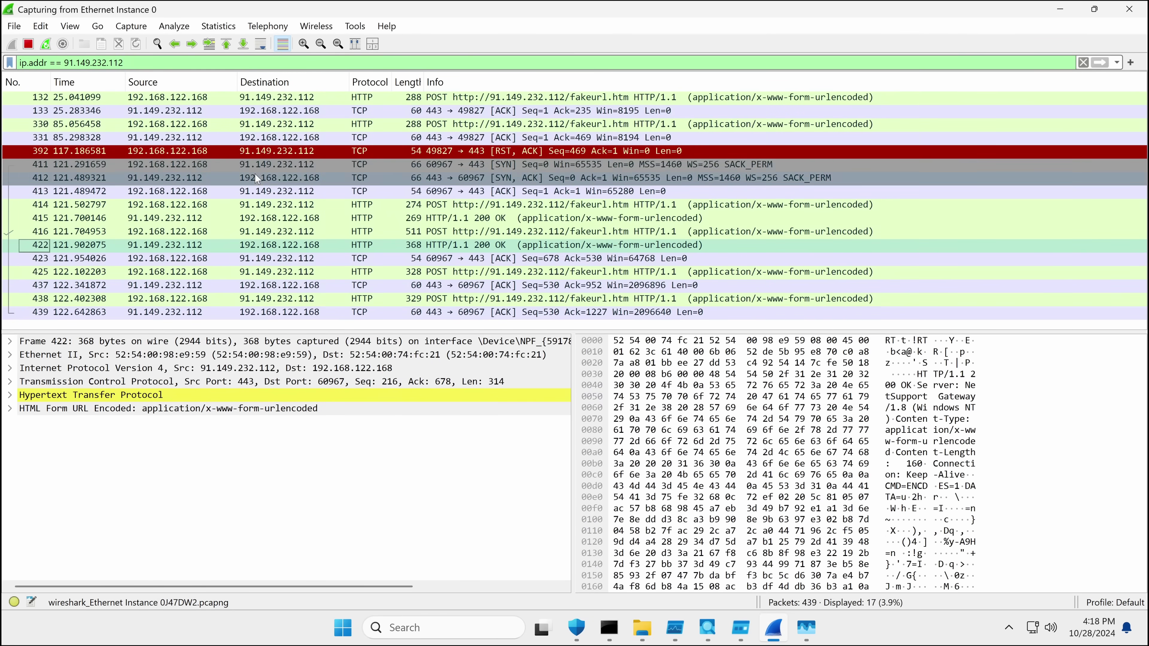
{"action": "left_click", "coordinate": [288, 168]}
{"action": "left_click", "coordinate": [375, 178]}
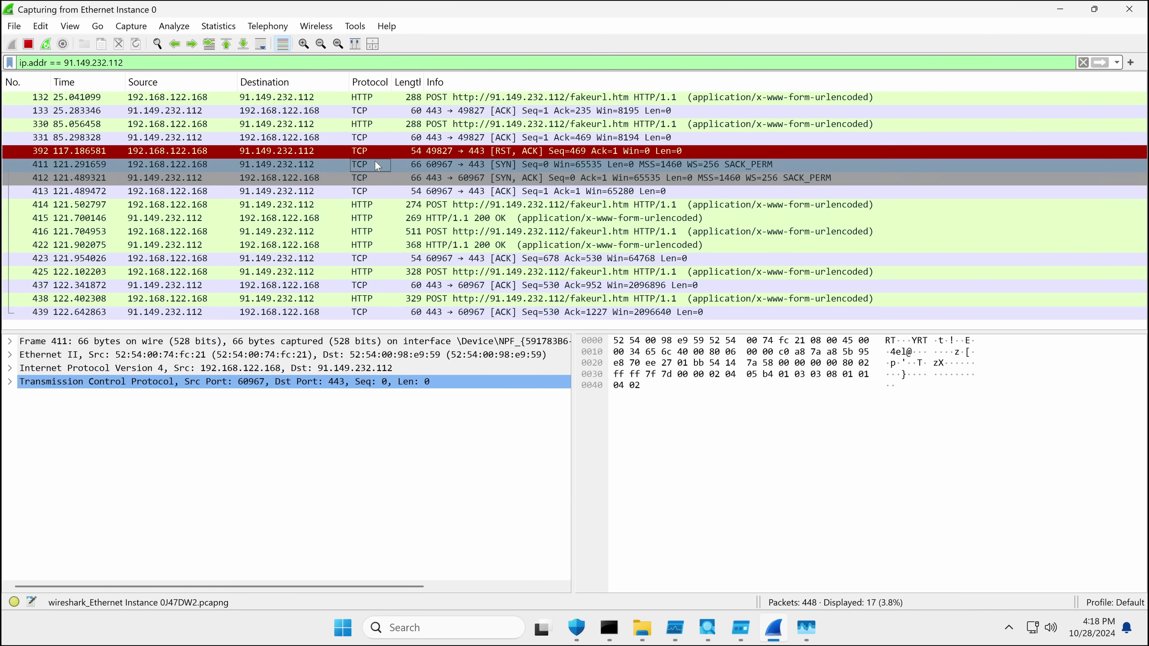
{"action": "left_click", "coordinate": [378, 192]}
{"action": "key", "text": "Down"}
{"action": "key", "text": "Down"}
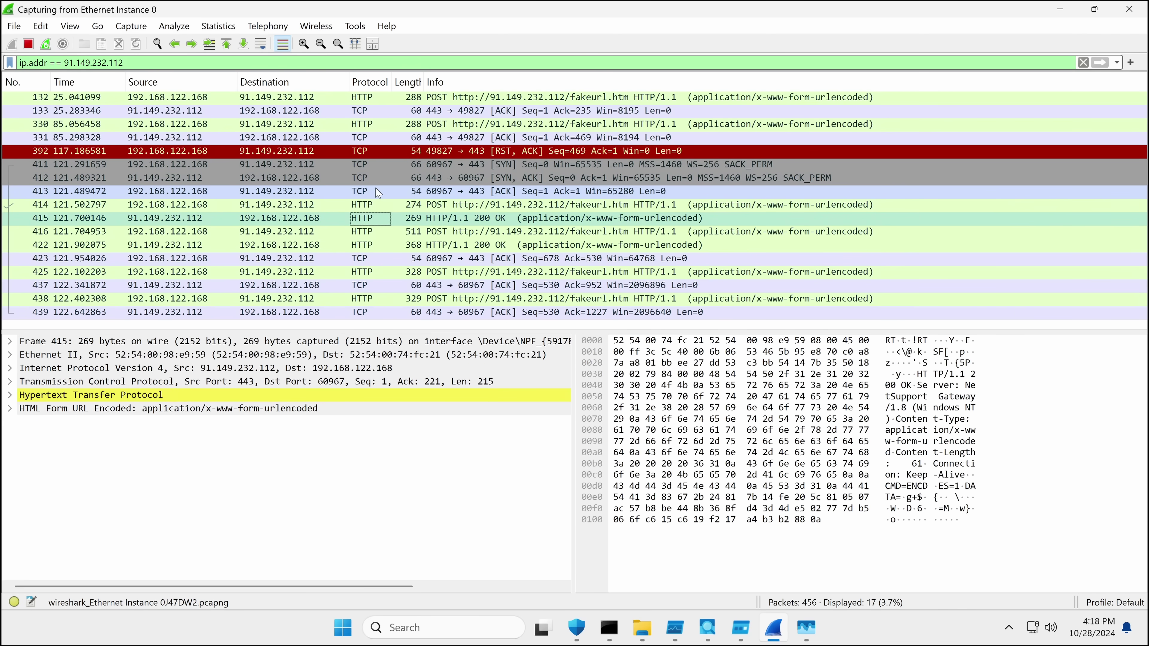
{"action": "key", "text": "Down"}
{"action": "key", "text": "Down"}
{"action": "key", "text": "Down"}
{"action": "key", "text": "Down"}
{"action": "key", "text": "Down"}
{"action": "key", "text": "Down"}
{"action": "key", "text": "Down"}
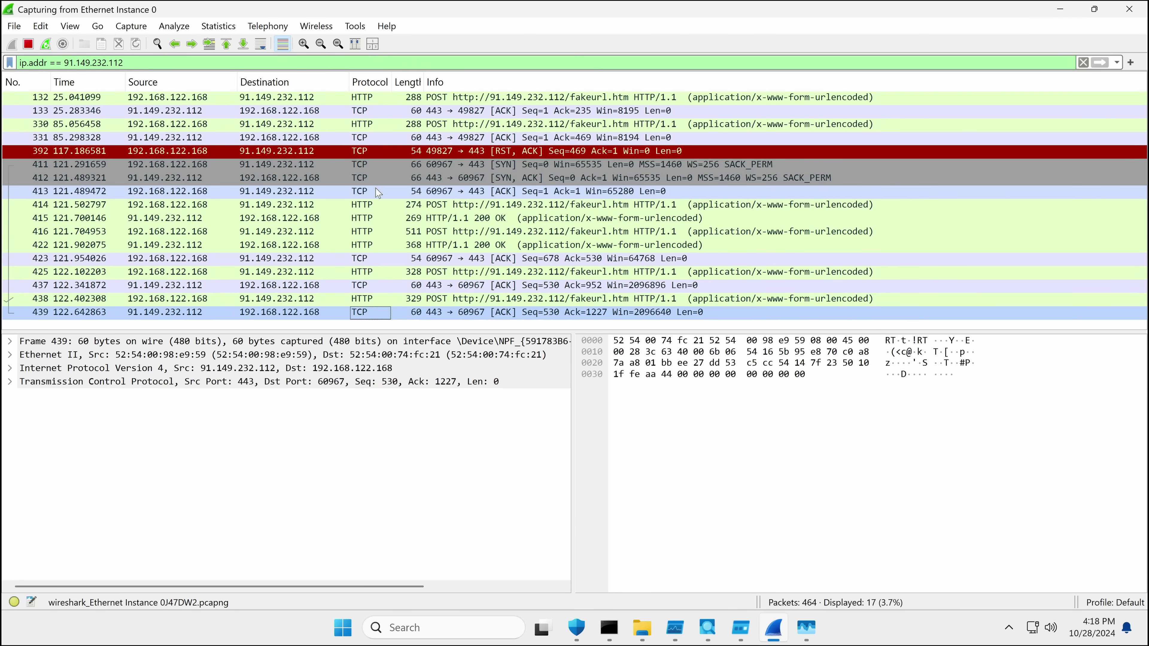
Step: Check POST packet 438 and ACK 439, then scroll the NetSupport Manager homepage
{"action": "key", "text": "Up"}
{"action": "key", "text": "Down"}
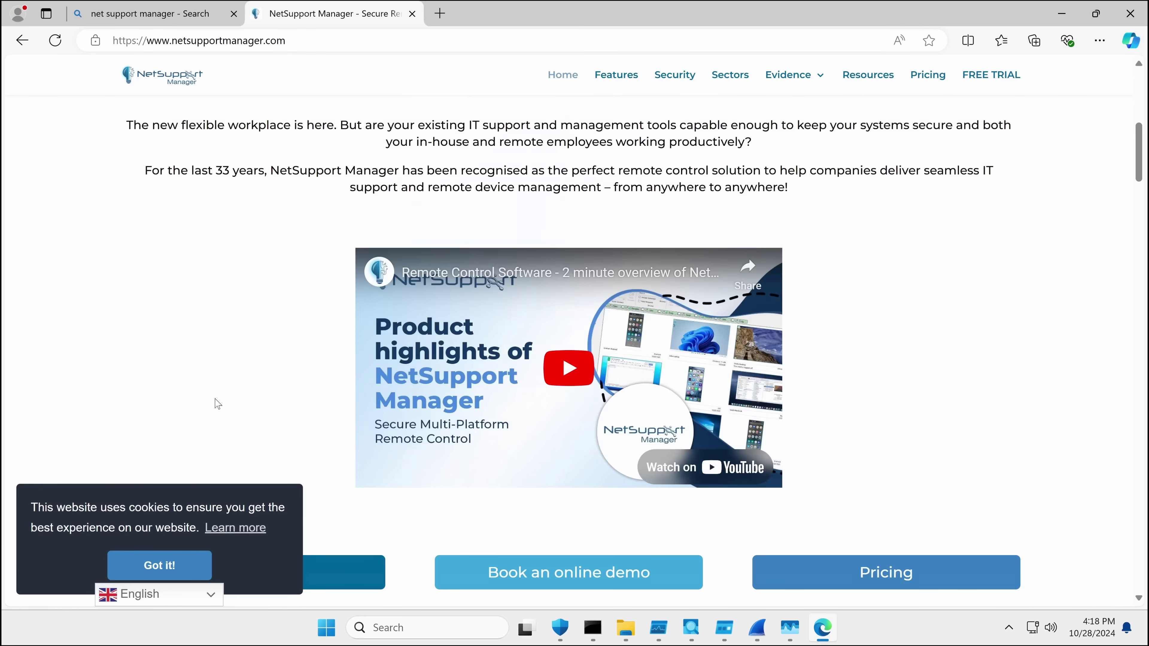
{"action": "scroll", "coordinate": [216, 403], "scroll_direction": "down", "scroll_amount": 3}
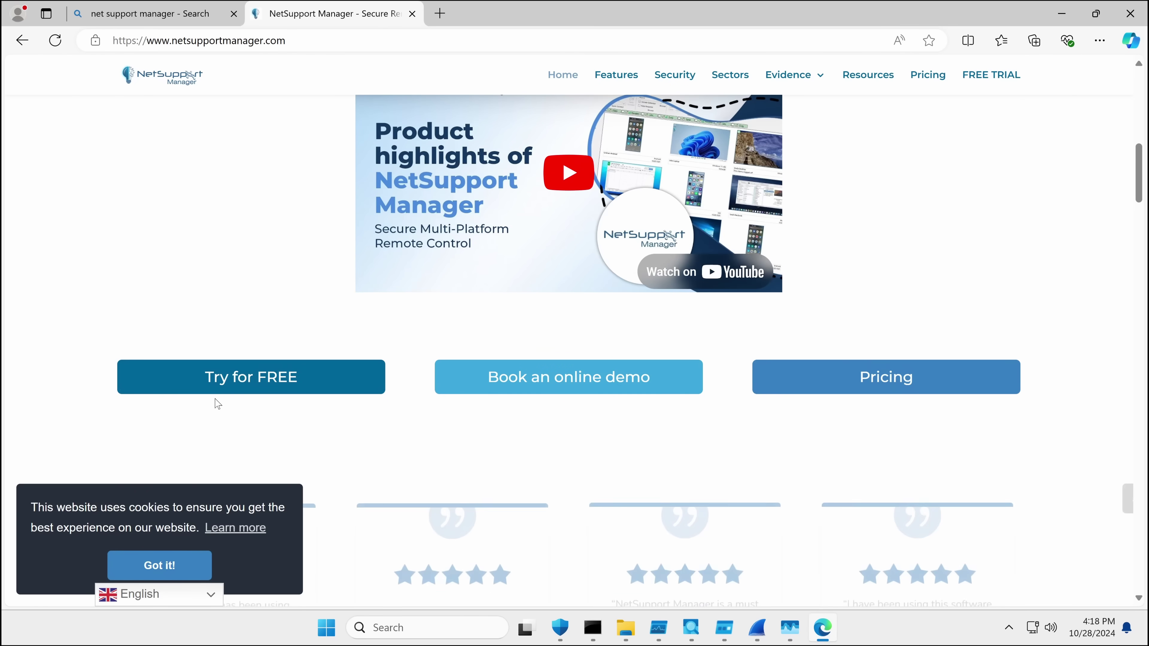
{"action": "scroll", "coordinate": [272, 399], "scroll_direction": "down", "scroll_amount": 3}
{"action": "scroll", "coordinate": [297, 398], "scroll_direction": "down", "scroll_amount": 10}
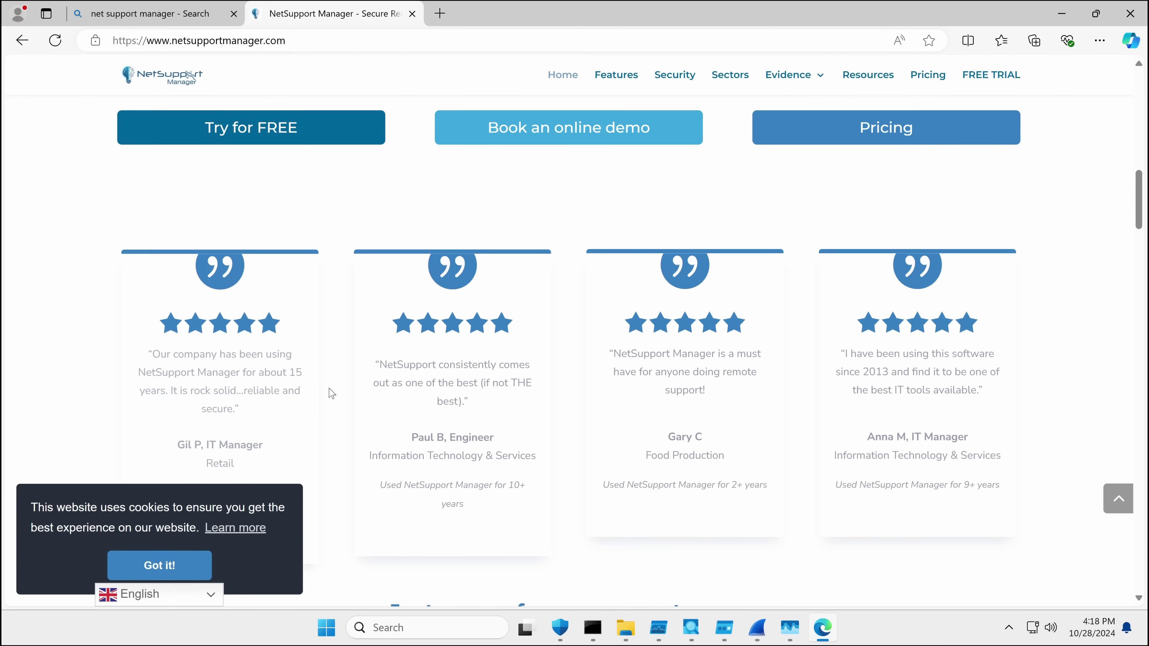
{"action": "scroll", "coordinate": [332, 394], "scroll_direction": "down", "scroll_amount": 10}
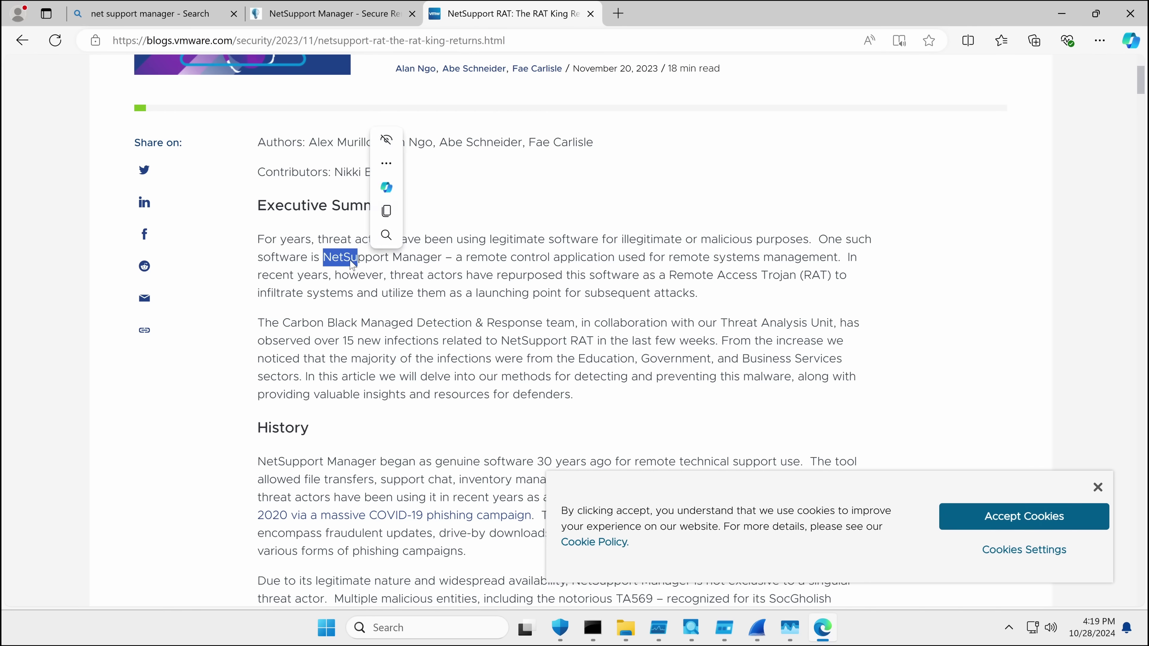
Step: Read the VMware 'NetSupport RAT: The RAT King Returns' executive summary and attack chain
{"action": "left_click_drag", "start_coordinate": [300, 257], "coordinate": [321, 265]}
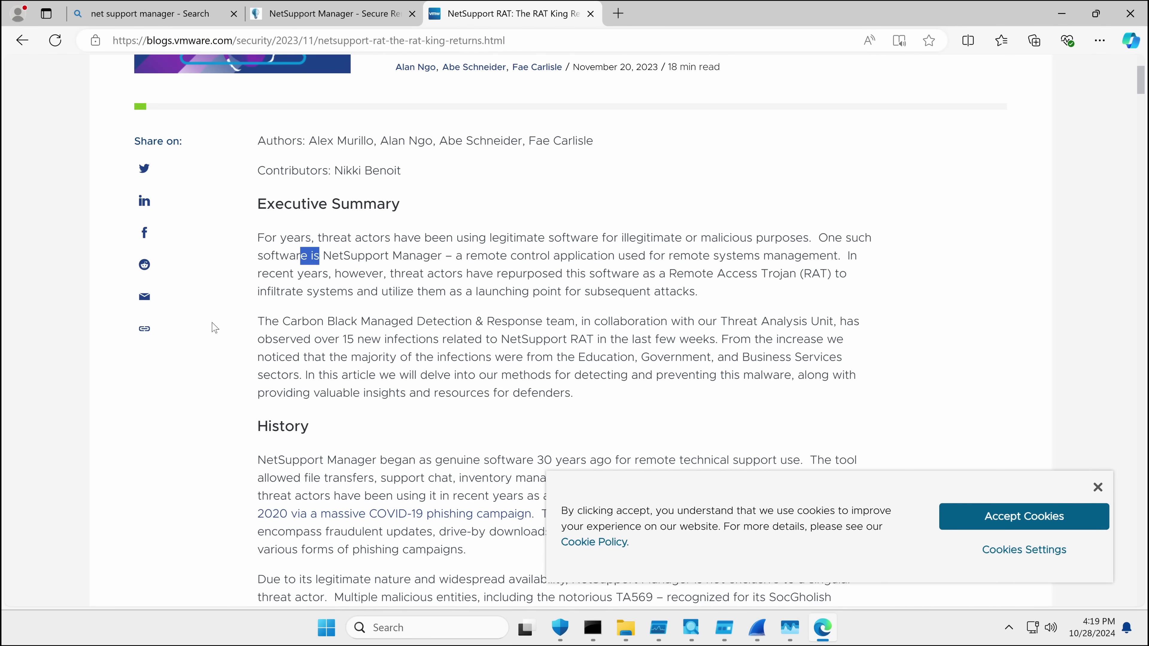
{"action": "scroll", "coordinate": [506, 353], "scroll_direction": "down", "scroll_amount": 8}
{"action": "scroll", "coordinate": [509, 356], "scroll_direction": "down", "scroll_amount": 12}
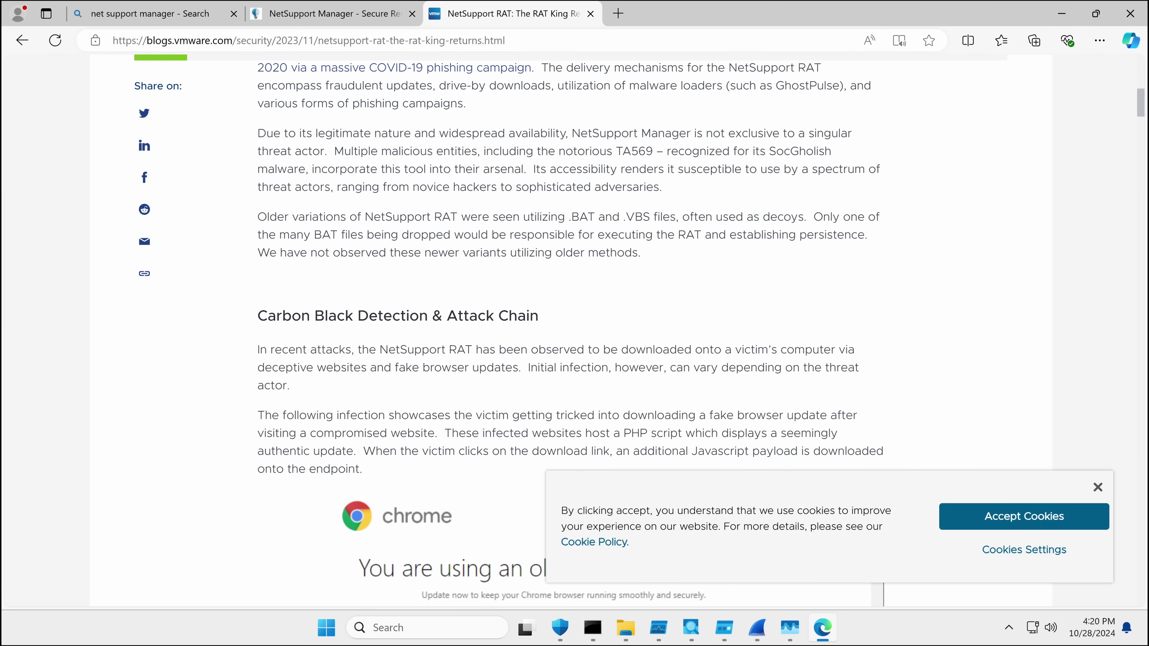
{"action": "scroll", "coordinate": [505, 357], "scroll_direction": "down", "scroll_amount": 18}
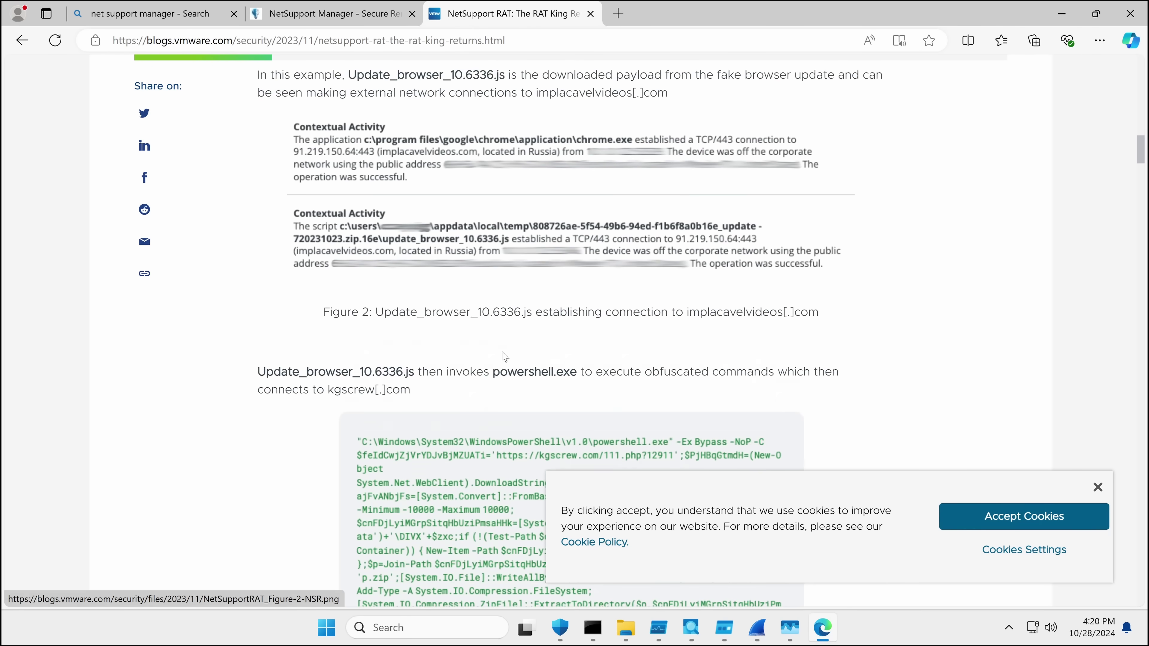
{"action": "scroll", "coordinate": [503, 358], "scroll_direction": "down", "scroll_amount": 20}
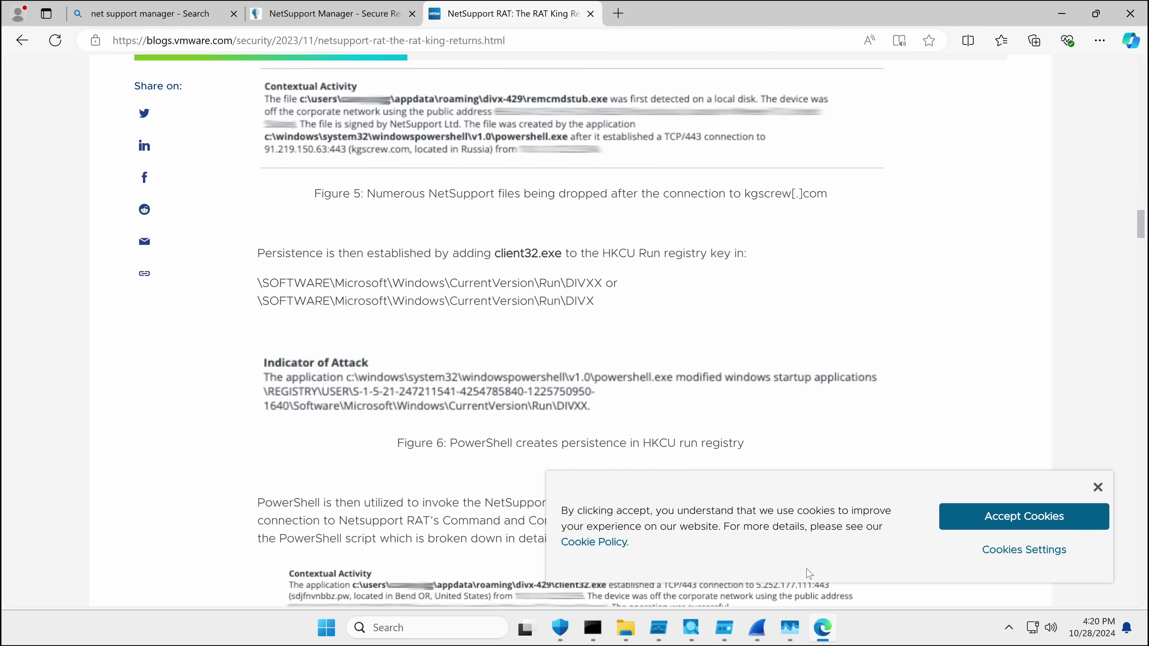
Step: Inspect the later beacon packets 9813, 14868 and 14869 in Wireshark
{"action": "left_click", "coordinate": [766, 630]}
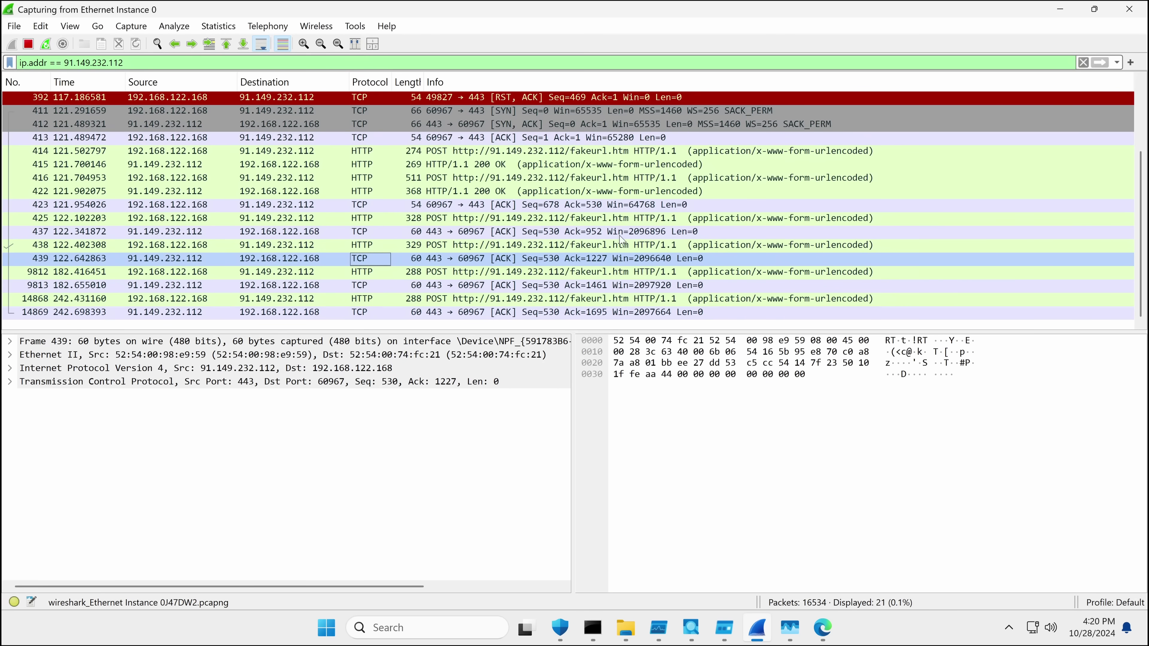
{"action": "left_click", "coordinate": [591, 285]}
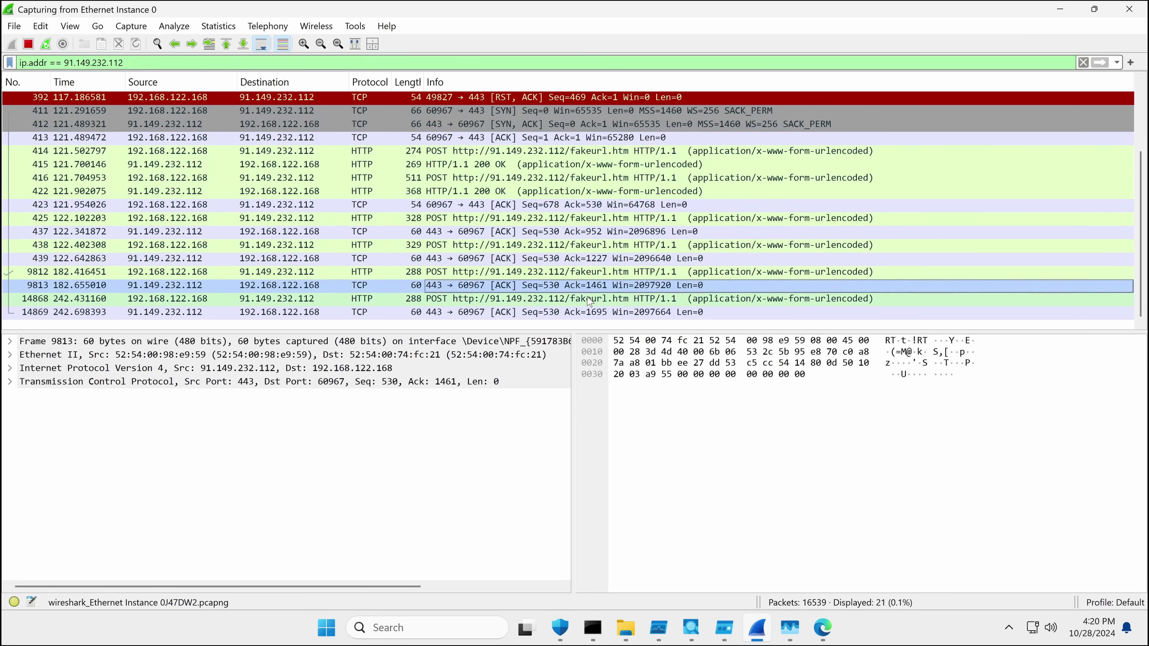
{"action": "left_click", "coordinate": [589, 300]}
{"action": "left_click", "coordinate": [555, 312]}
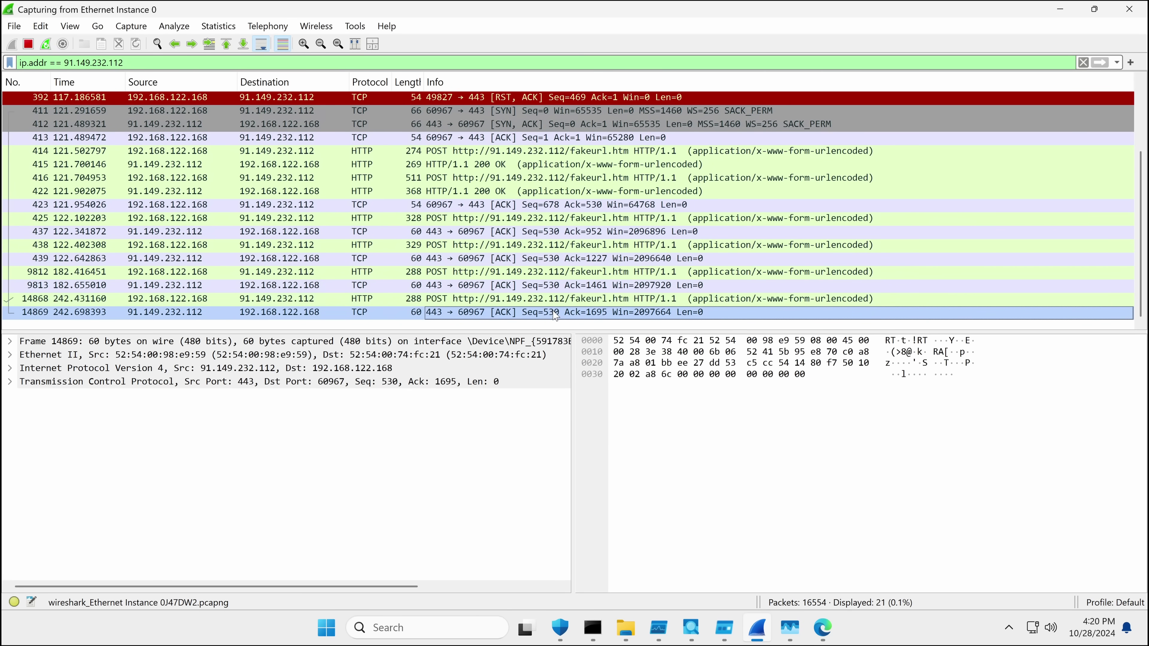
{"action": "left_click", "coordinate": [542, 301]}
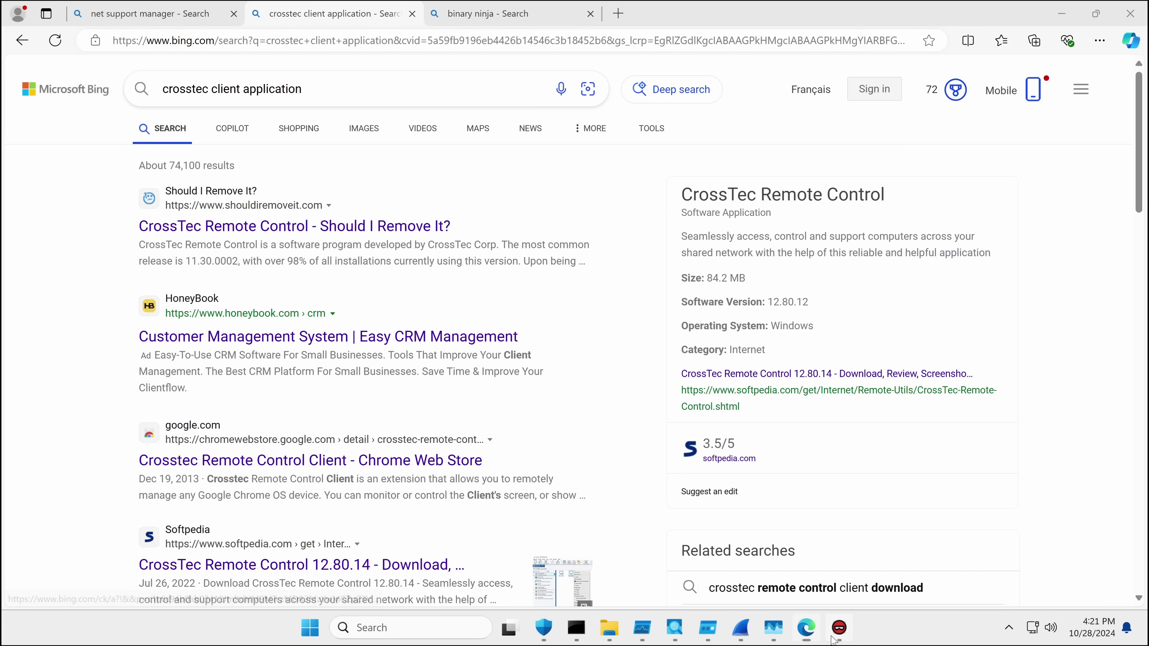
Step: Bring the Wireshark capture forward and select the newest HTTP POST packet to 91.149.232.112
{"action": "left_click", "coordinate": [839, 630]}
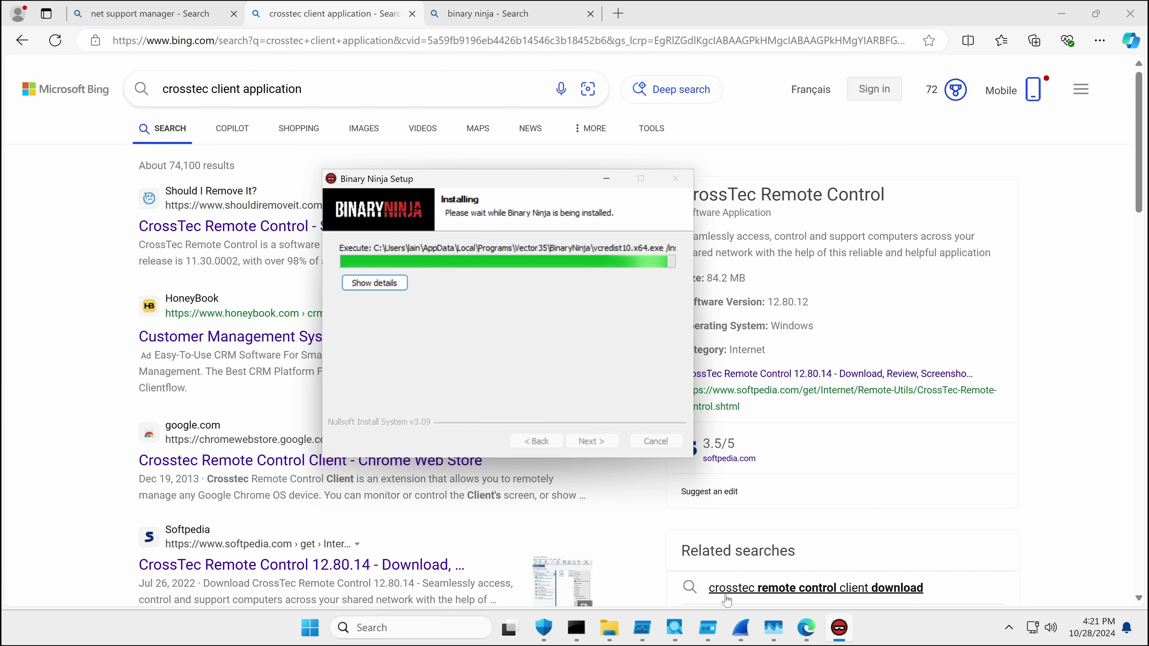
{"action": "left_click", "coordinate": [744, 630]}
{"action": "scroll", "coordinate": [679, 579], "scroll_direction": "down", "scroll_amount": 8}
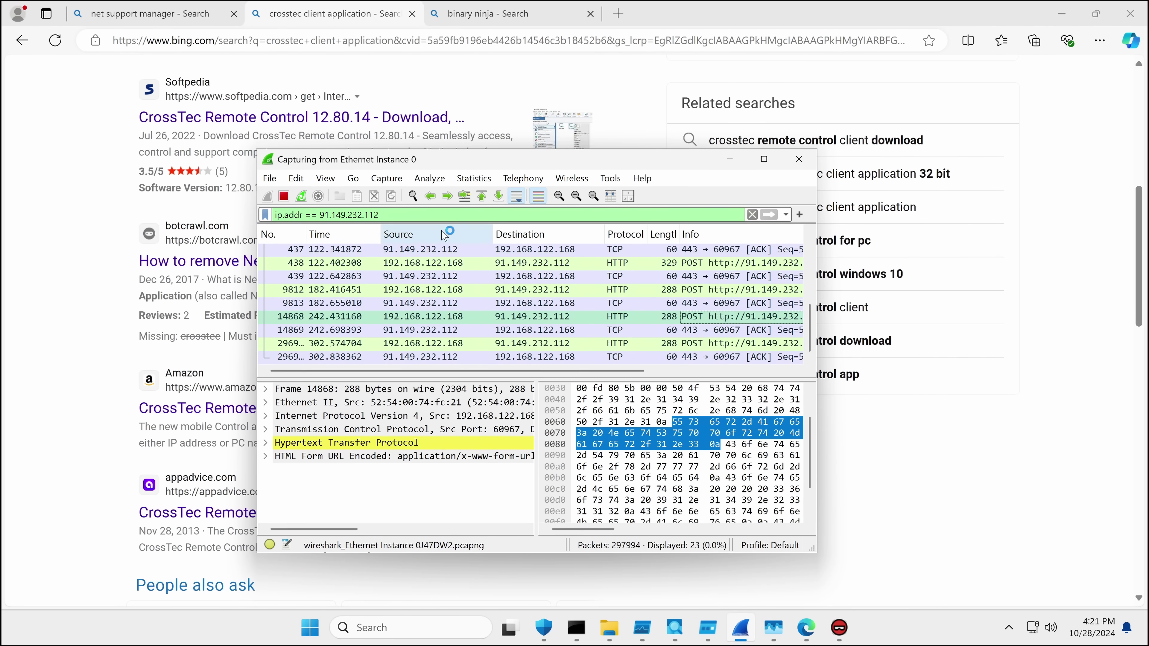
{"action": "left_click", "coordinate": [391, 343]}
Step: Highlight the POST's Host header, form data and NetSupport Manager/1.3 User-Agent bytes
{"action": "scroll", "coordinate": [577, 462], "scroll_direction": "down", "scroll_amount": 2}
{"action": "left_click", "coordinate": [577, 462]}
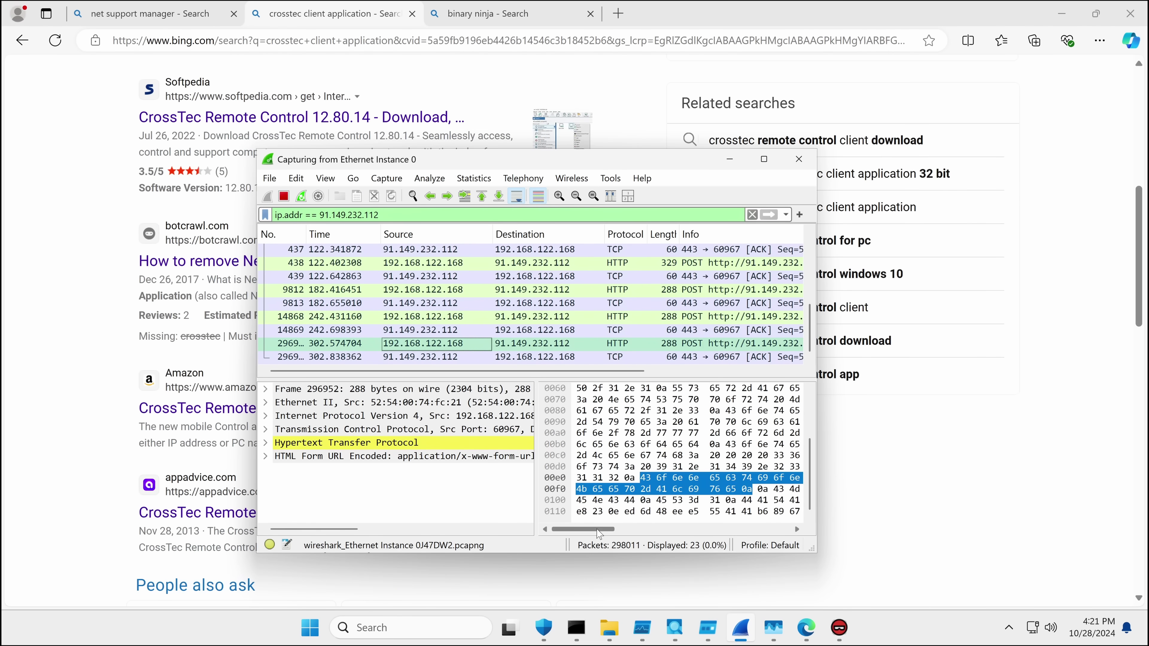
{"action": "scroll", "coordinate": [577, 462], "scroll_direction": "right", "scroll_amount": 3}
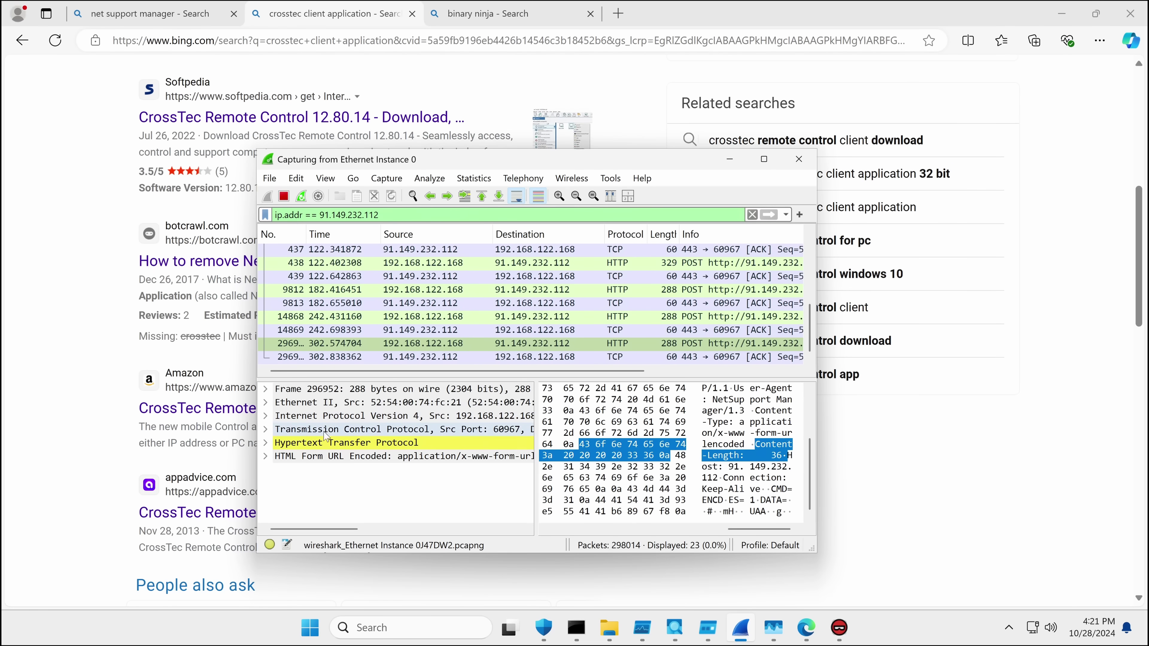
{"action": "left_click", "coordinate": [544, 504]}
{"action": "left_click", "coordinate": [769, 399]}
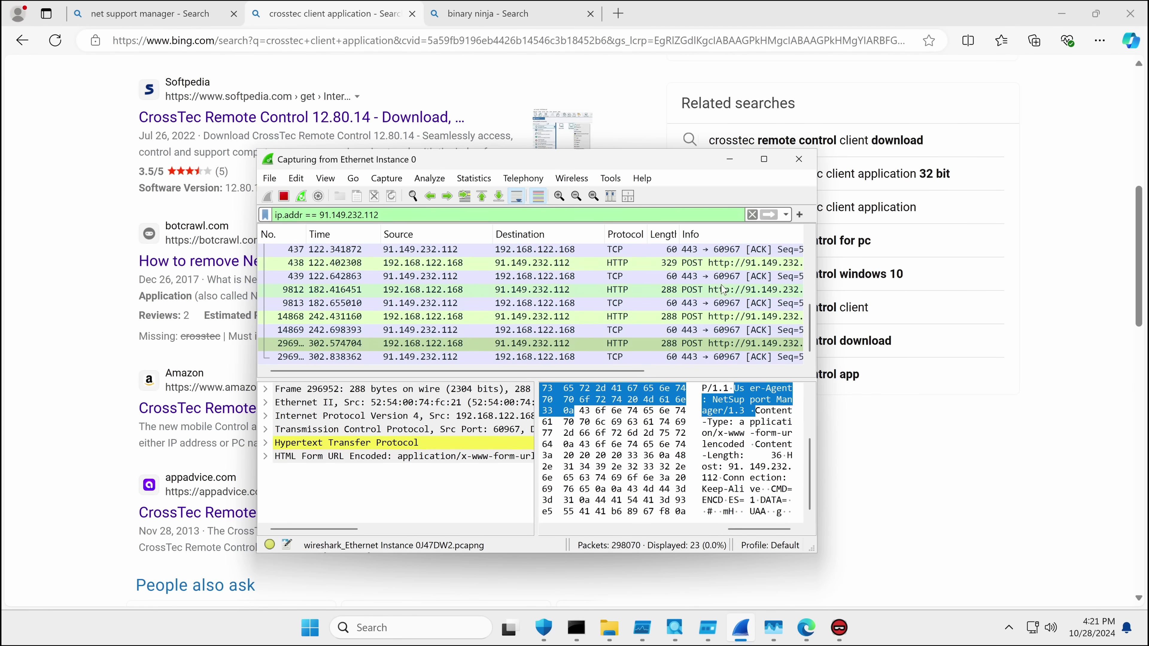
Step: Run the 'crosstec remote control client download' search and finish the Binary Ninja setup
{"action": "left_click", "coordinate": [729, 152]}
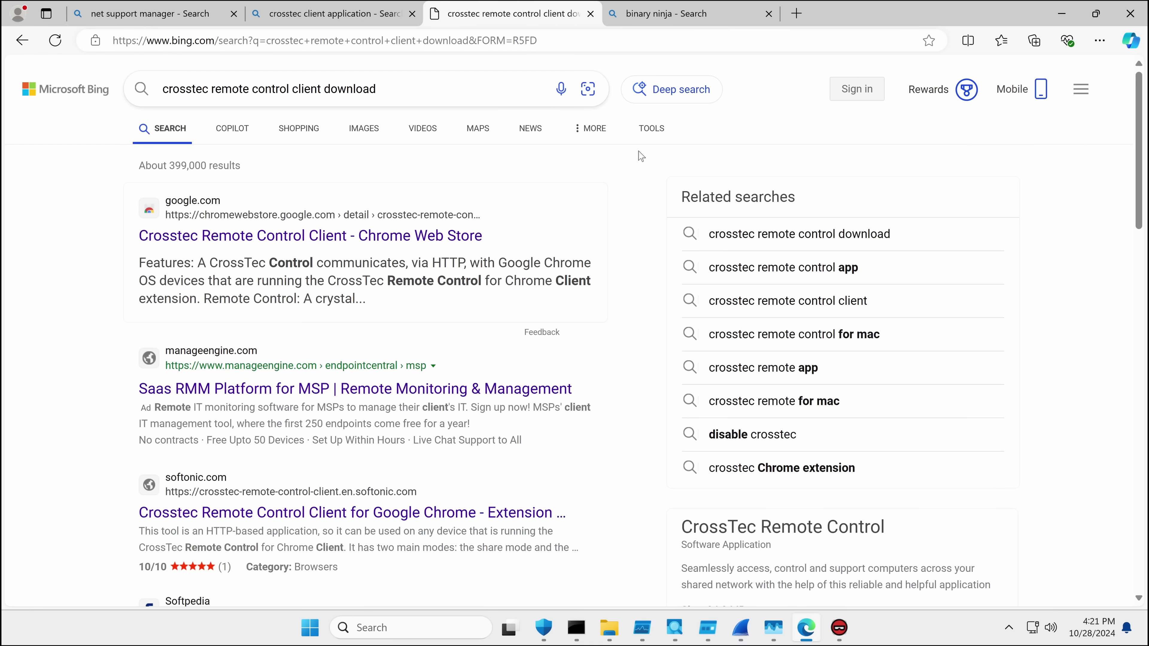
{"action": "left_click", "coordinate": [840, 628]}
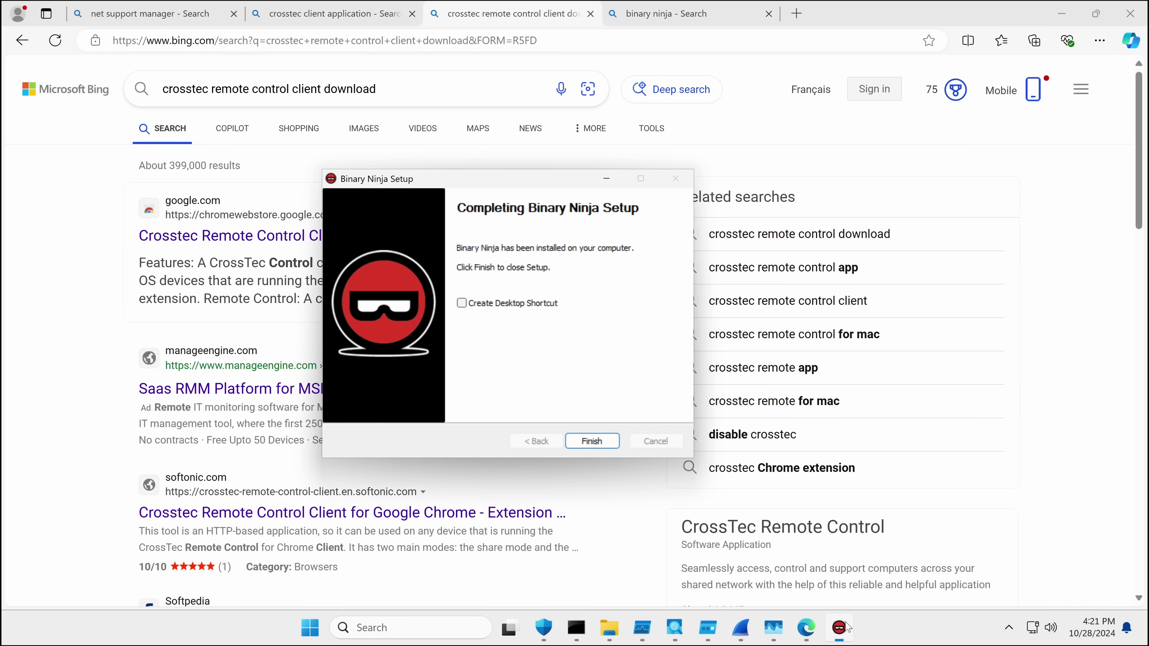
{"action": "left_click", "coordinate": [588, 440]}
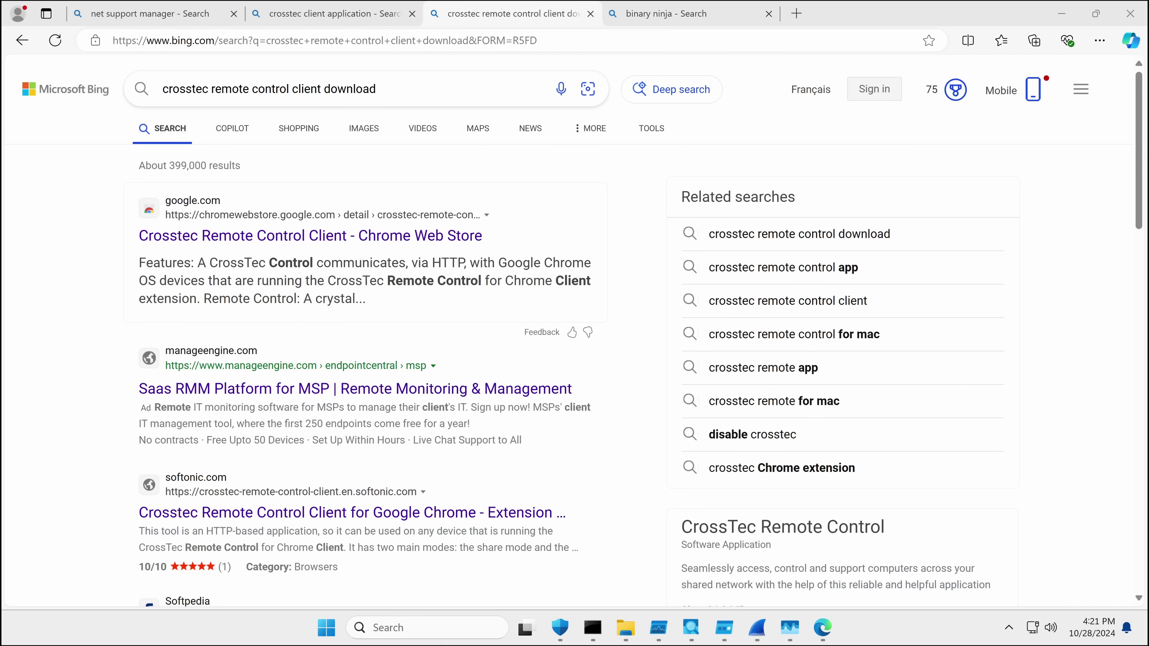
Step: Launch Binary Ninja via Windows search and dismiss the free-version notice
{"action": "key", "text": "super+s"}
{"action": "type", "text": "binary ninja"}
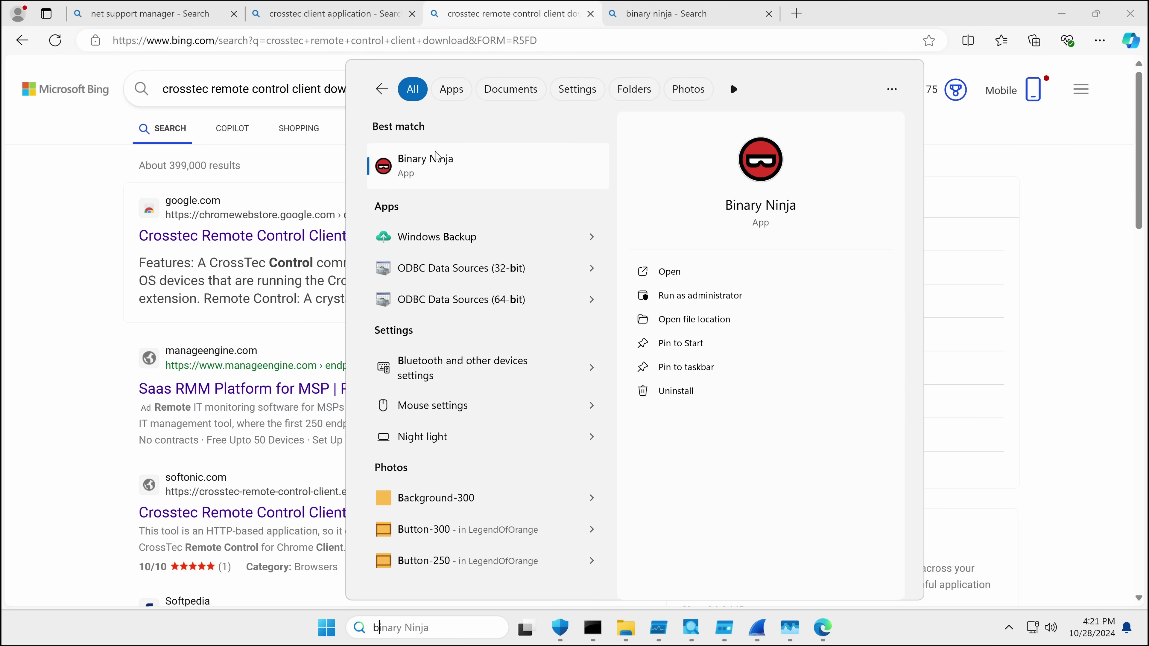
{"action": "key", "text": "Return"}
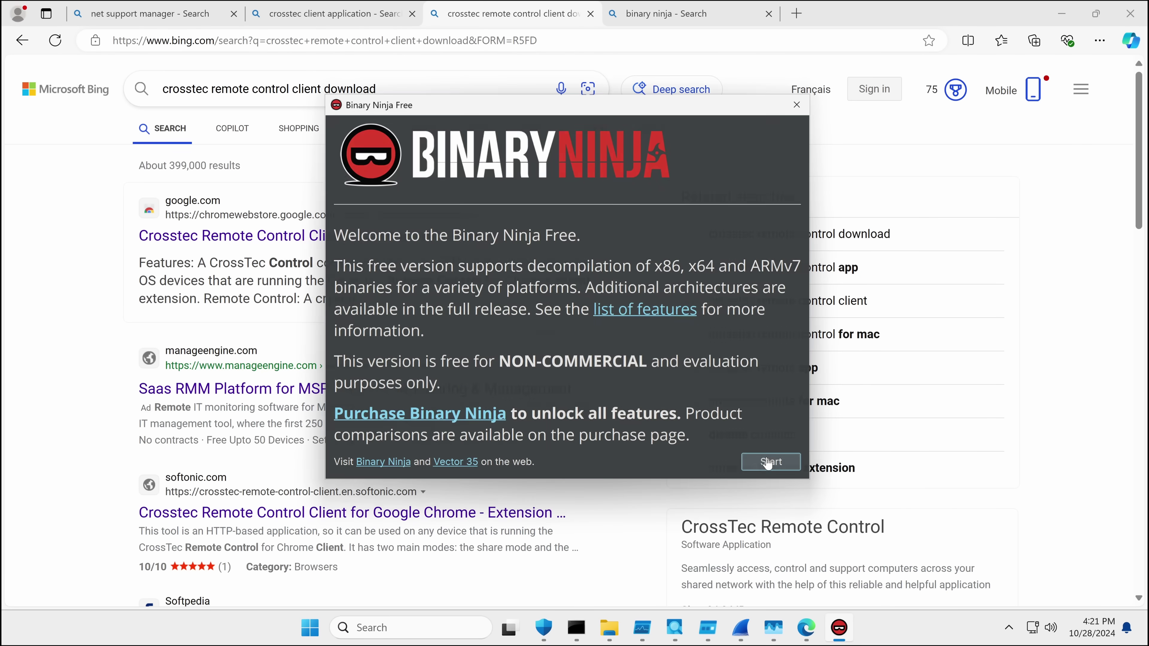
{"action": "left_click", "coordinate": [768, 462]}
{"action": "left_click", "coordinate": [443, 349]}
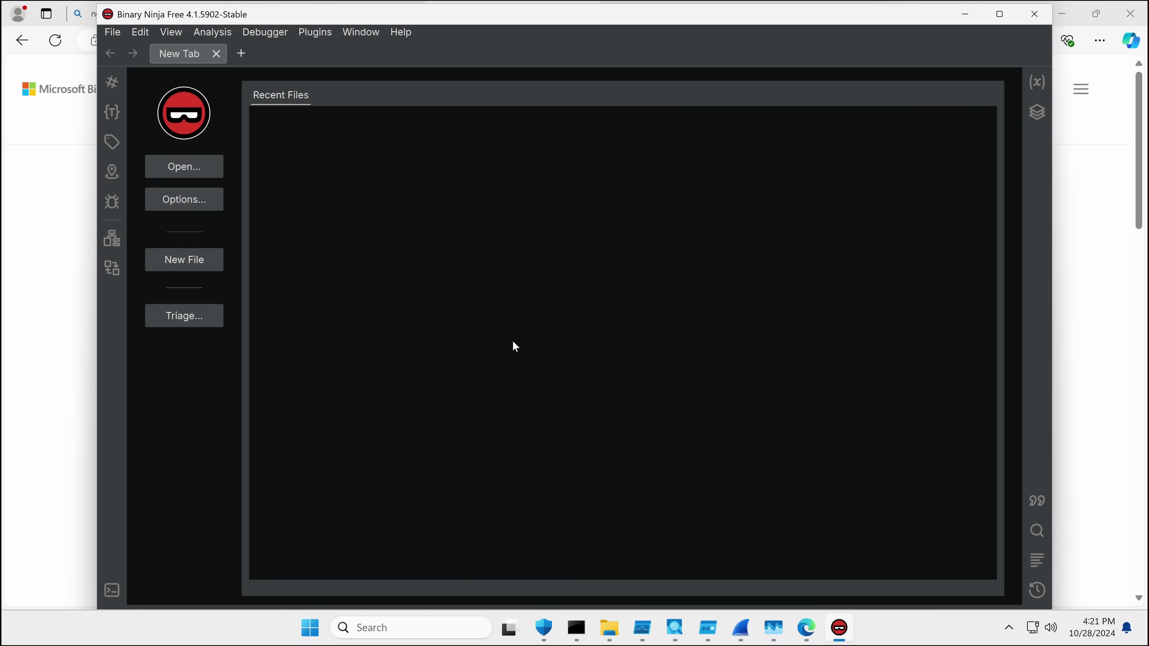
Step: Load 7Zz.exe from C:\Users\Public\7z2408 into Binary Ninja
{"action": "key", "text": "ctrl+o"}
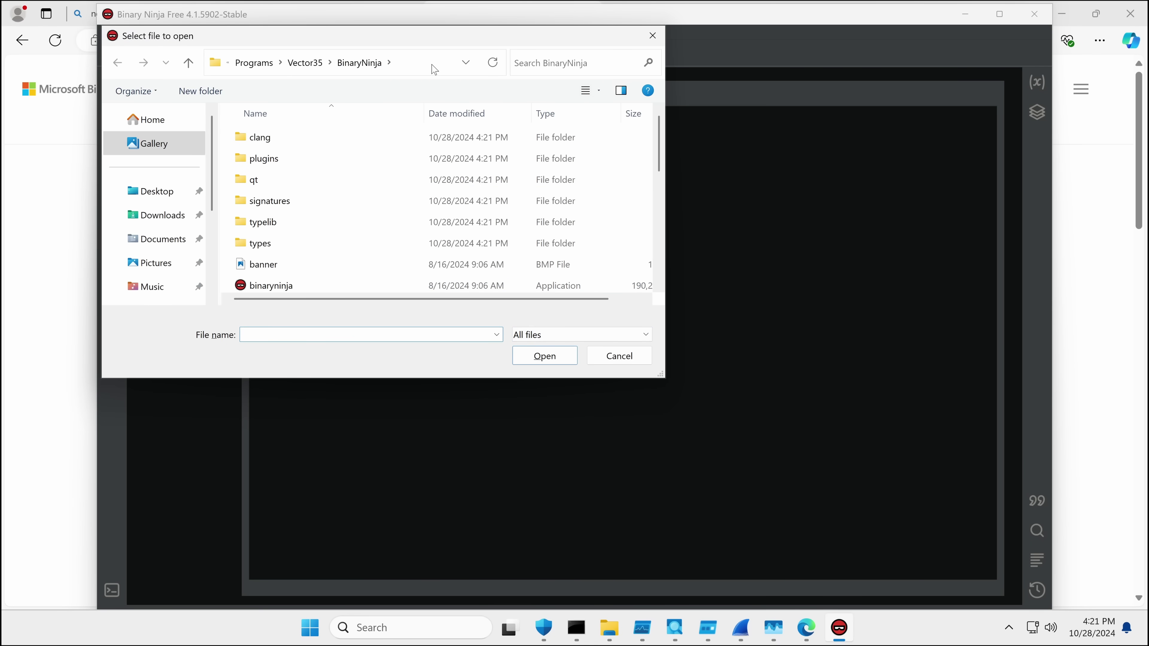
{"action": "scroll", "coordinate": [154, 226], "scroll_direction": "down", "scroll_amount": 3}
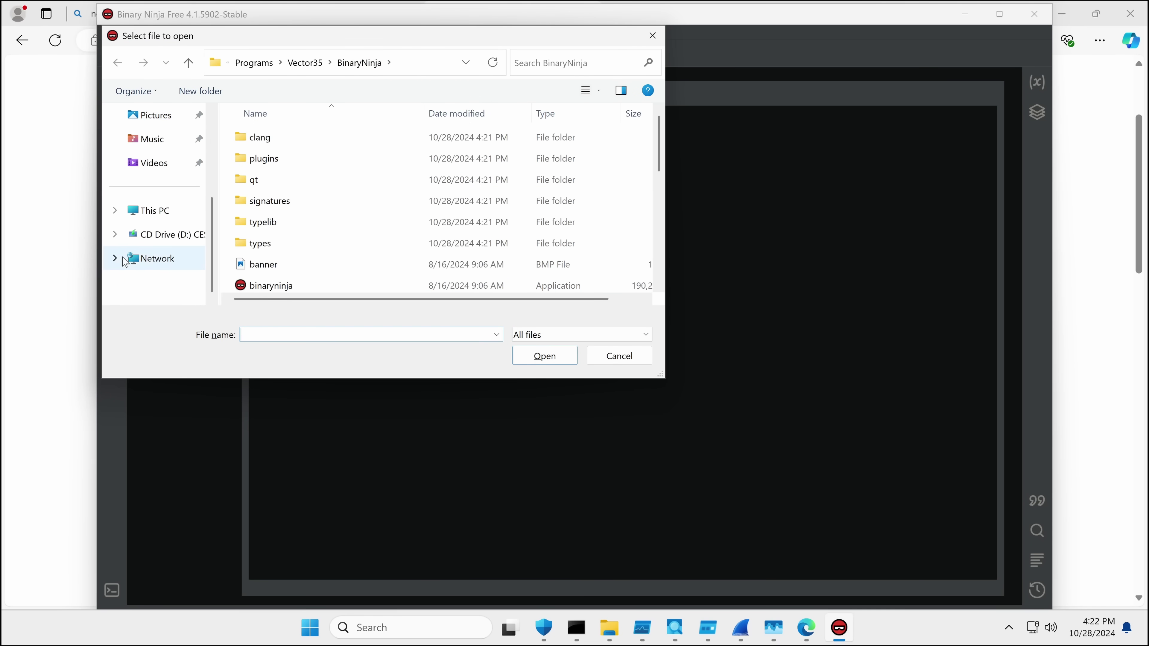
{"action": "left_click", "coordinate": [154, 211]}
{"action": "double_click", "coordinate": [307, 145]}
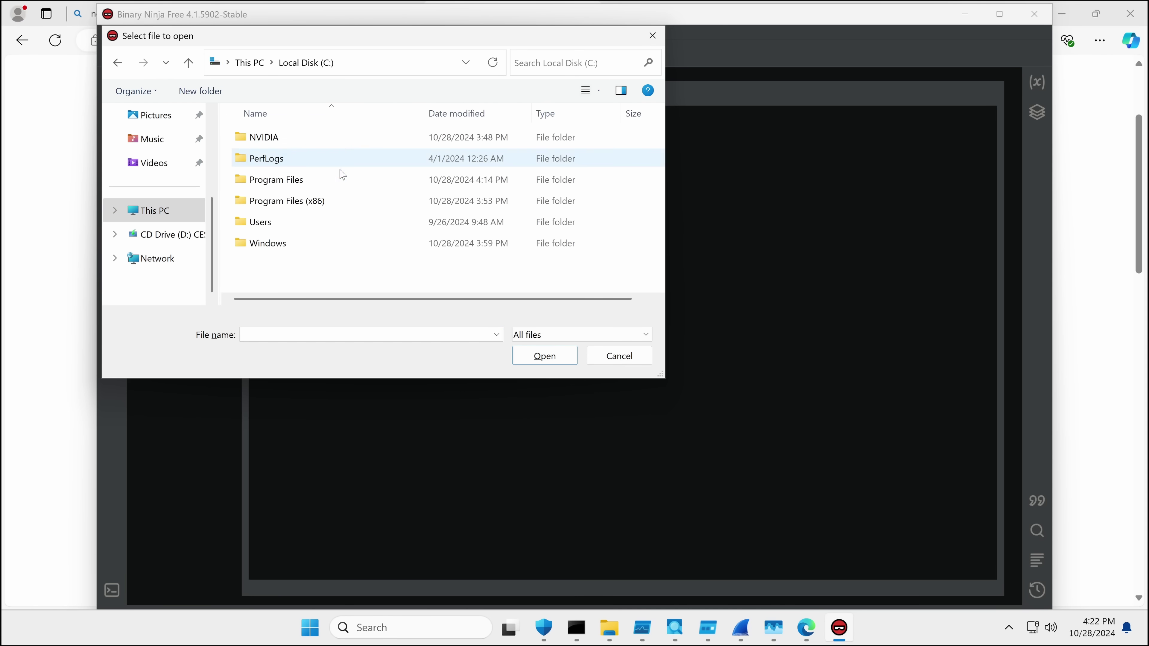
{"action": "double_click", "coordinate": [299, 225]}
{"action": "double_click", "coordinate": [308, 157]}
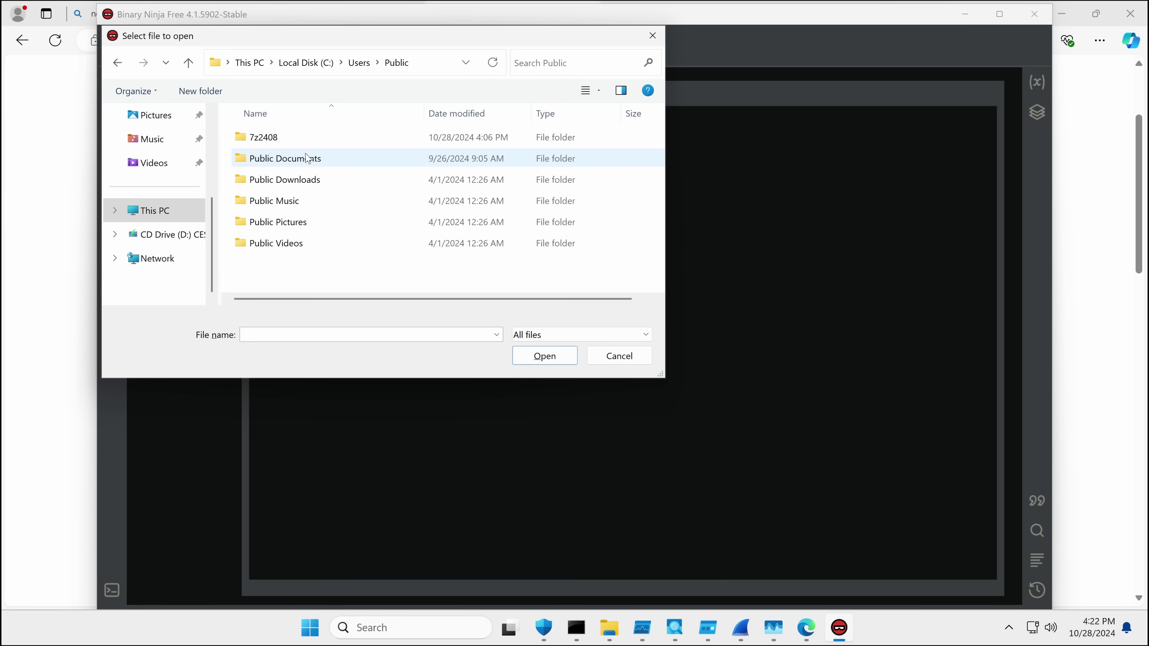
{"action": "double_click", "coordinate": [308, 136]}
{"action": "double_click", "coordinate": [277, 225]}
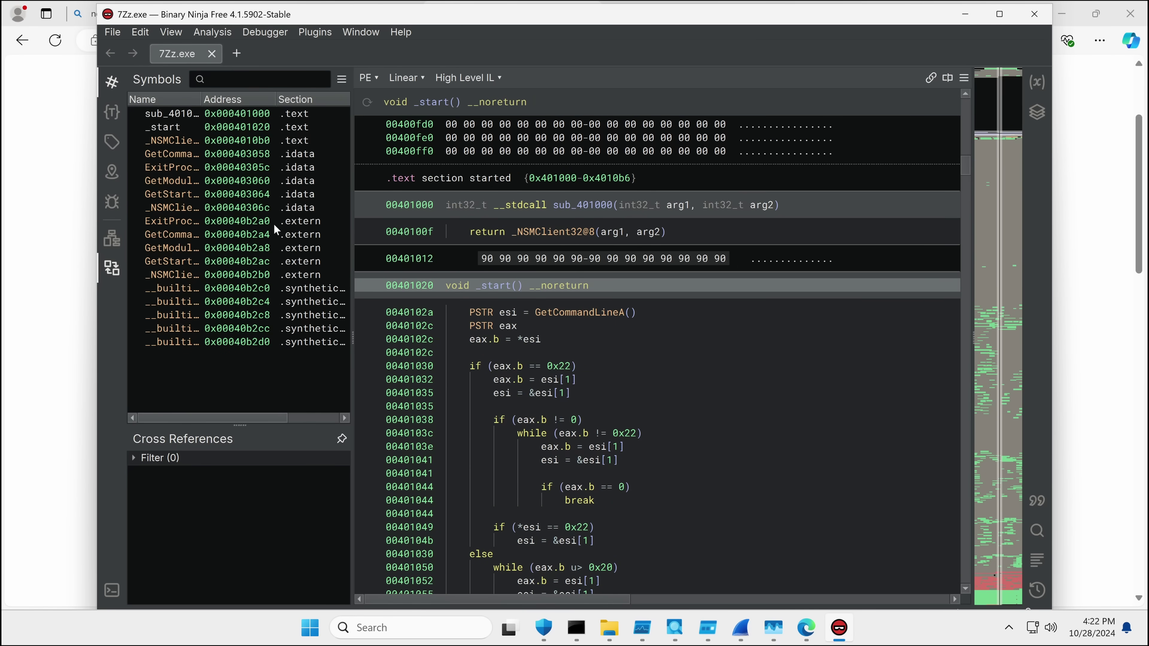
Step: Follow 7Zz.exe's _start entry code past GetStartupInfoA into sub_401000
{"action": "scroll", "coordinate": [485, 328], "scroll_direction": "down", "scroll_amount": 1}
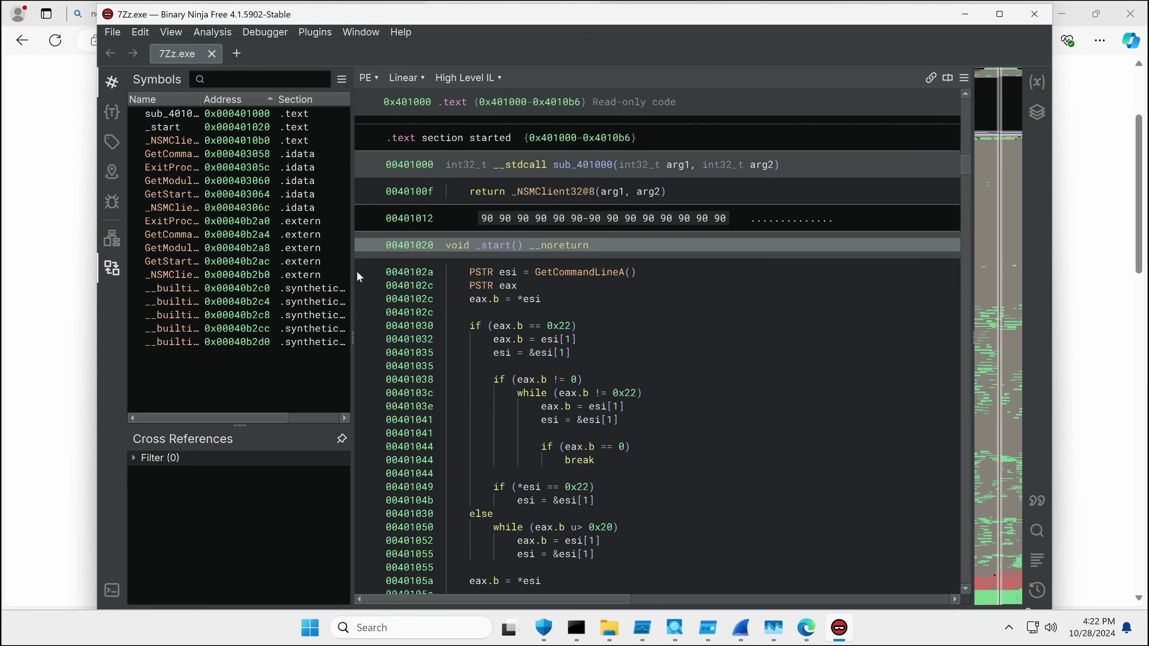
{"action": "left_click", "coordinate": [204, 128]}
{"action": "scroll", "coordinate": [505, 303], "scroll_direction": "down", "scroll_amount": 5}
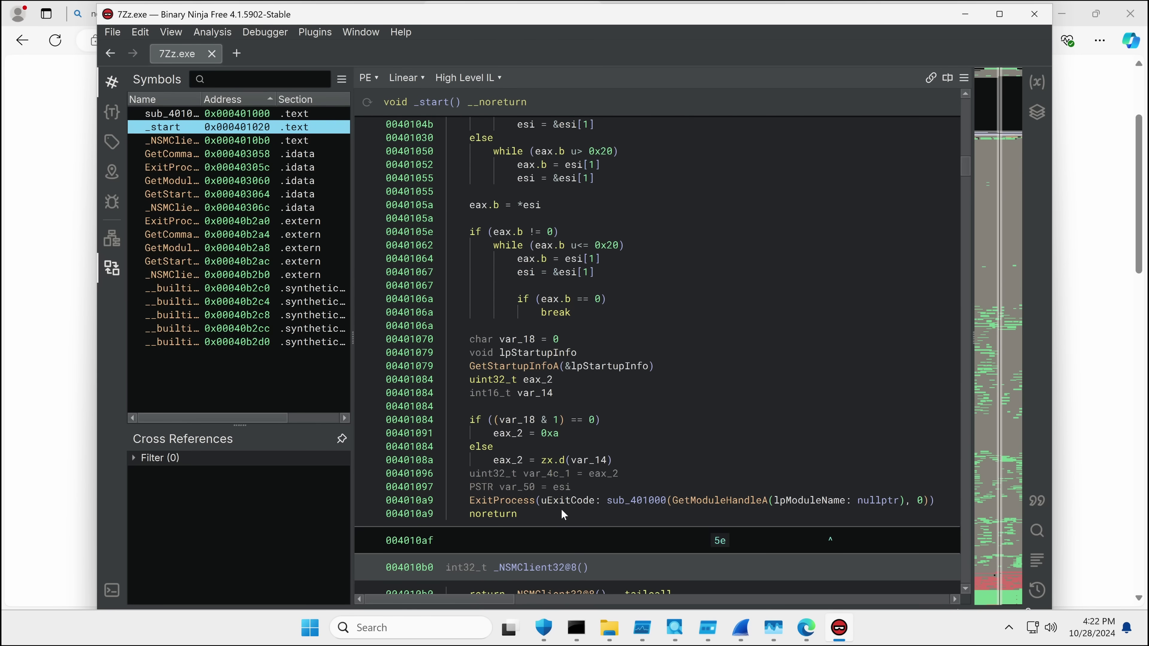
{"action": "scroll", "coordinate": [527, 462], "scroll_direction": "up", "scroll_amount": 1}
{"action": "scroll", "coordinate": [513, 482], "scroll_direction": "up", "scroll_amount": 1}
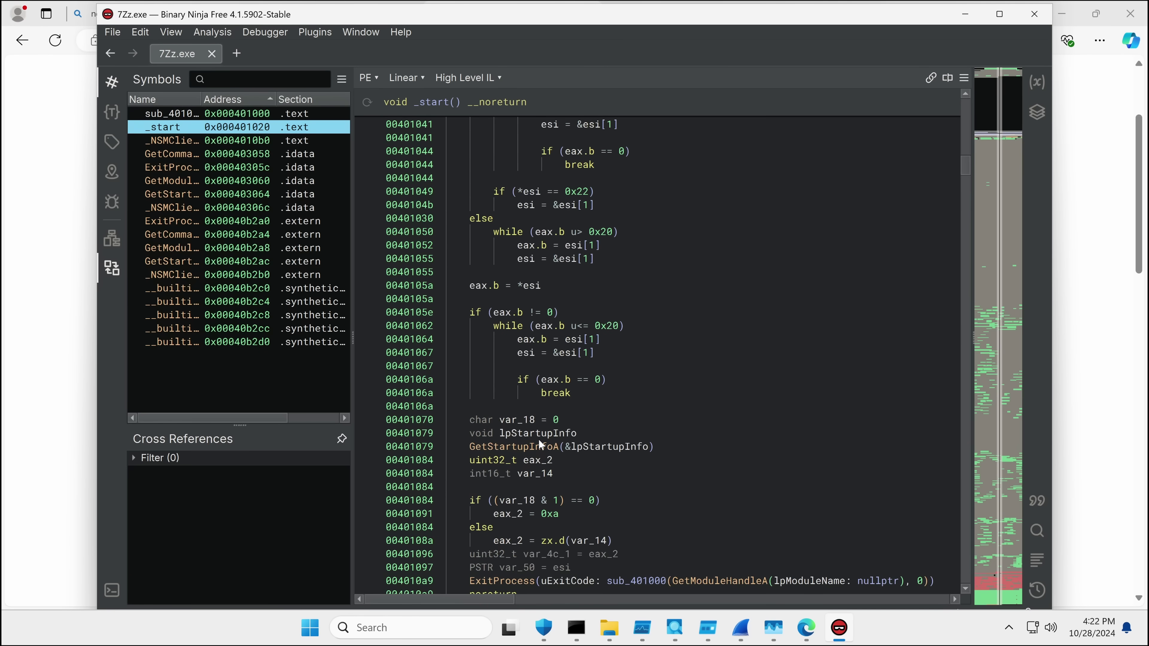
{"action": "left_click", "coordinate": [509, 443]}
{"action": "double_click", "coordinate": [641, 581]}
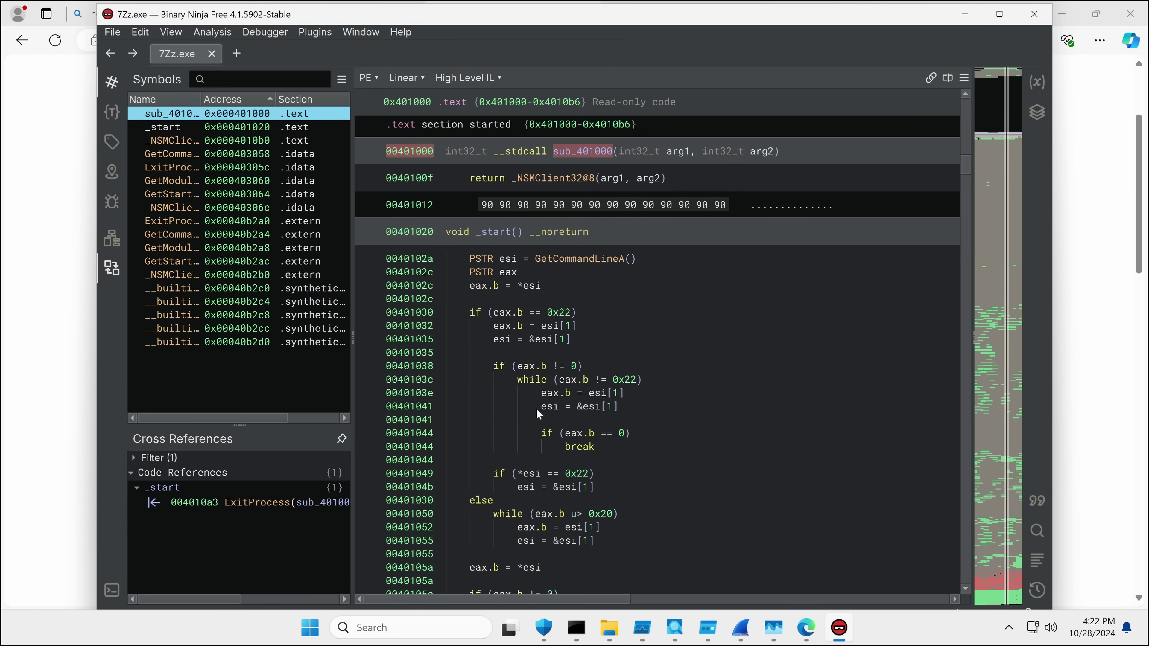
Step: Find the PCICL32 _NSMClient32@8 import in the Triage Summary, then bring up the file-open dialog
{"action": "left_click", "coordinate": [207, 275]}
{"action": "left_click", "coordinate": [171, 207]}
{"action": "left_click", "coordinate": [405, 77]}
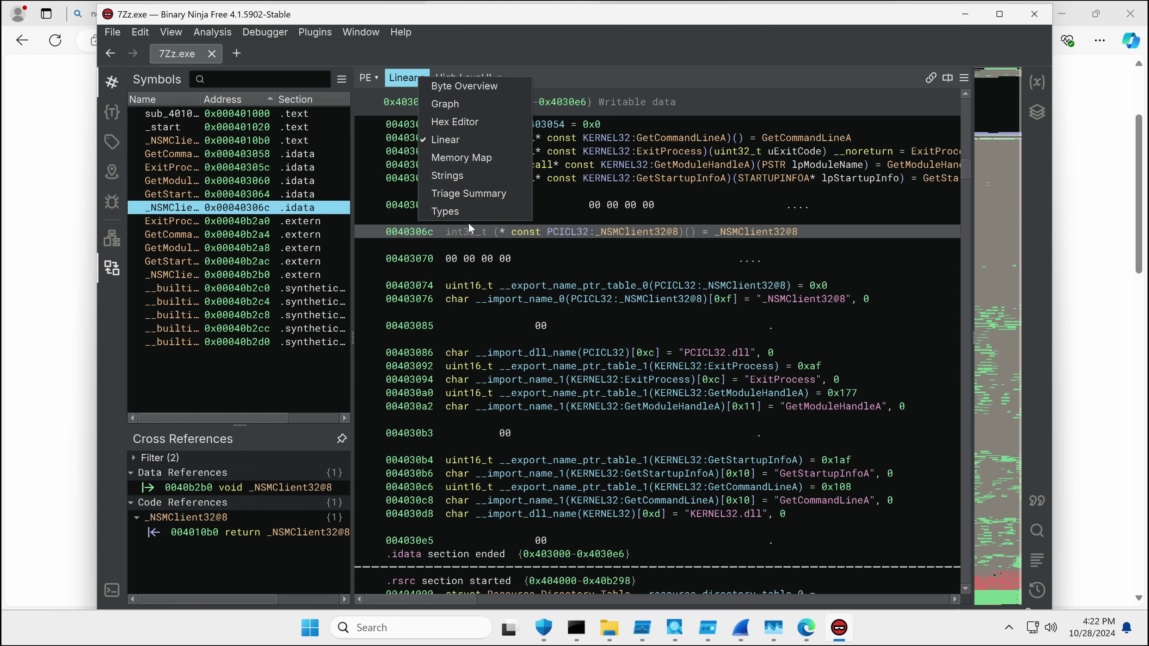
{"action": "left_click", "coordinate": [486, 193]}
{"action": "scroll", "coordinate": [569, 392], "scroll_direction": "down", "scroll_amount": 5}
{"action": "left_click", "coordinate": [508, 421]}
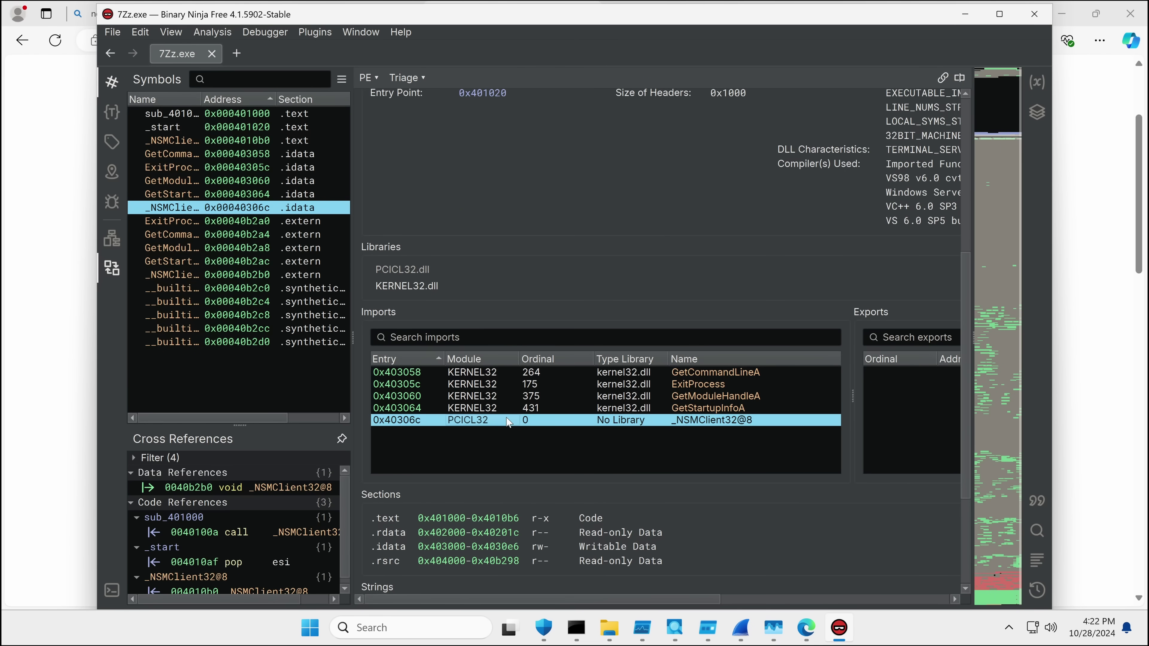
{"action": "double_click", "coordinate": [508, 421]}
{"action": "scroll", "coordinate": [378, 221], "scroll_direction": "down", "scroll_amount": 5}
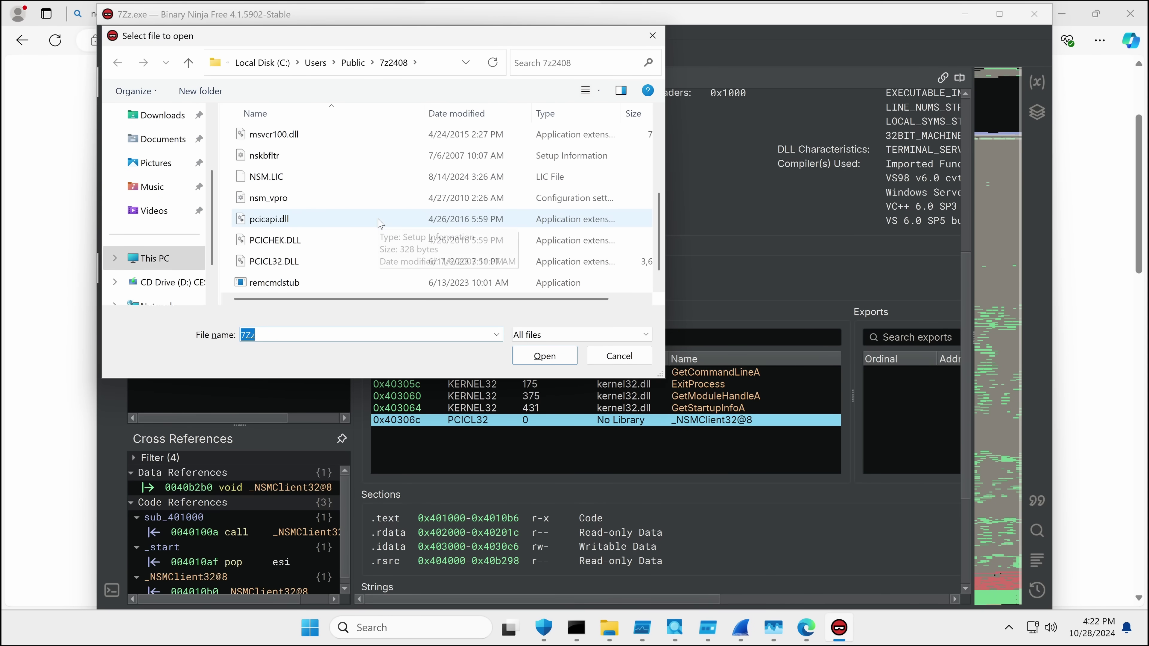
Step: Load PCICL32.DLL in a second tab and navigate from _start into sub_11173758
{"action": "double_click", "coordinate": [318, 263]}
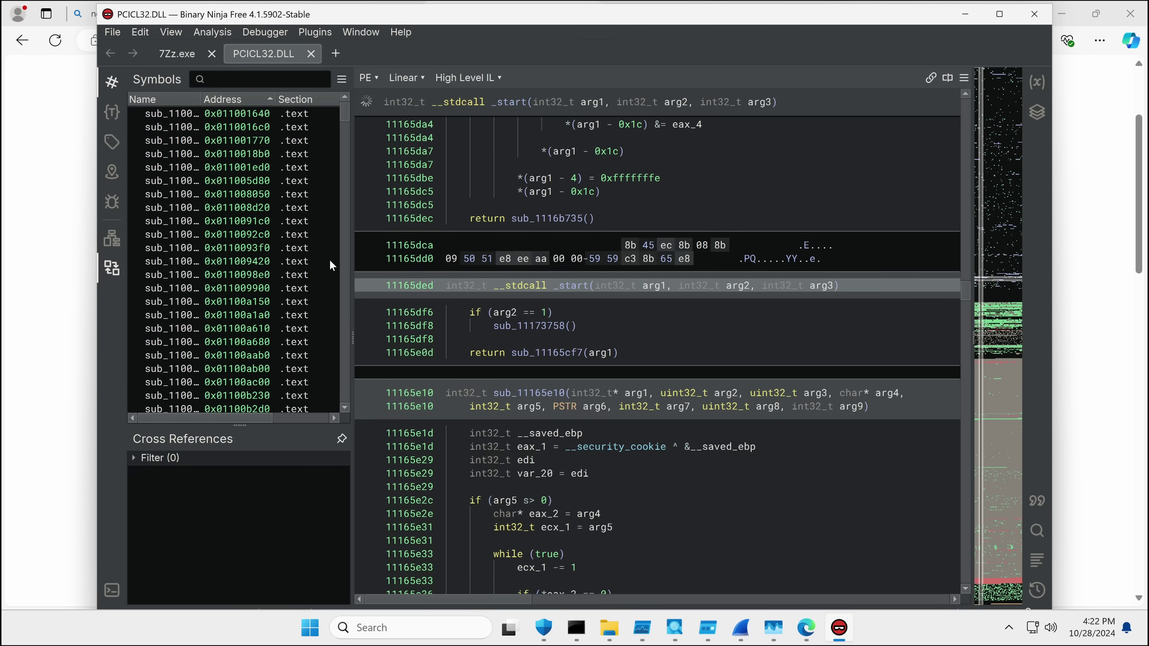
{"action": "left_click", "coordinate": [539, 325]}
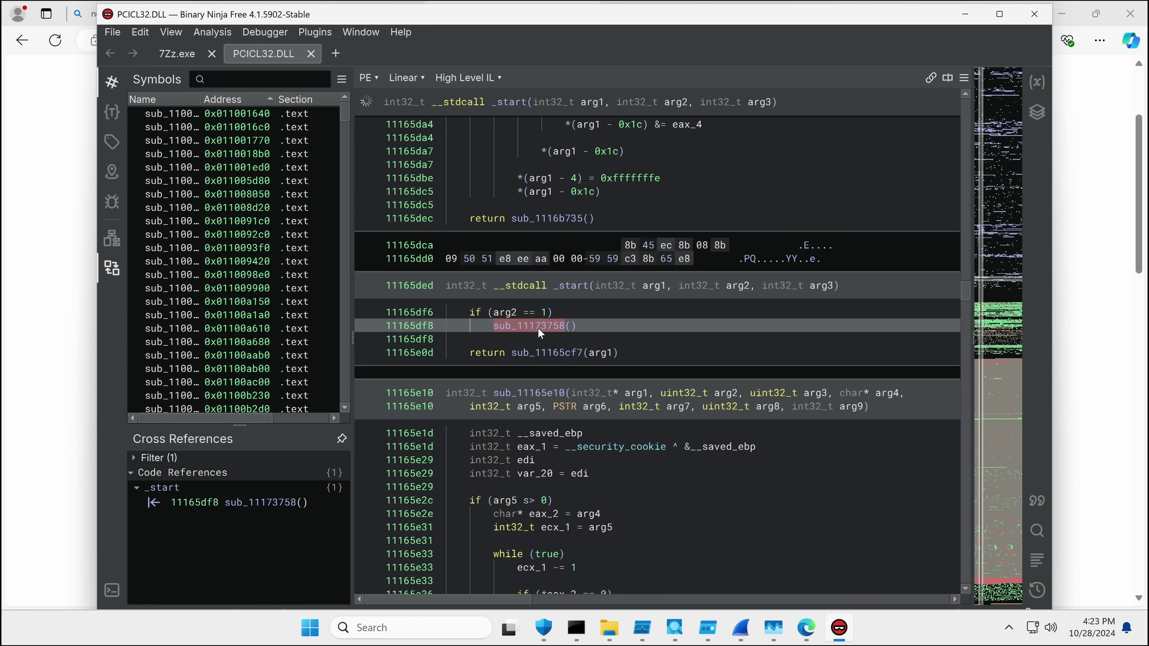
{"action": "double_click", "coordinate": [548, 323]}
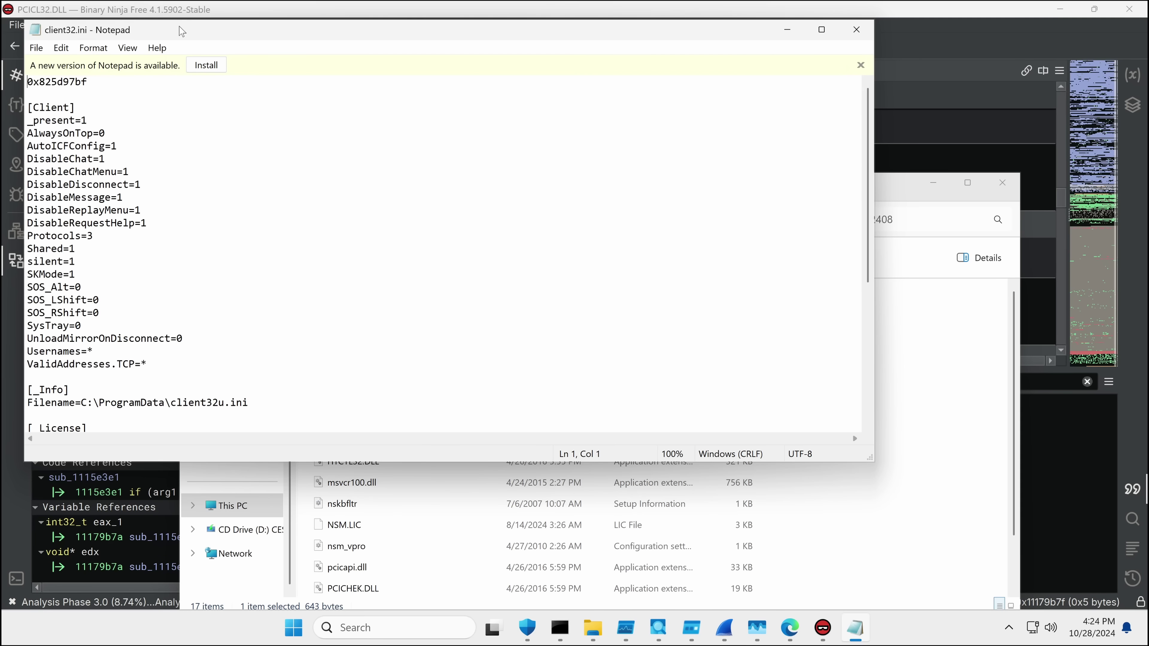
Step: Paste client32.ini's Filename path, C:\ProgramData\client32u.ini, into a Run prompt
{"action": "left_click_drag", "start_coordinate": [183, 25], "coordinate": [306, 88]}
{"action": "scroll", "coordinate": [543, 294], "scroll_direction": "down", "scroll_amount": 1}
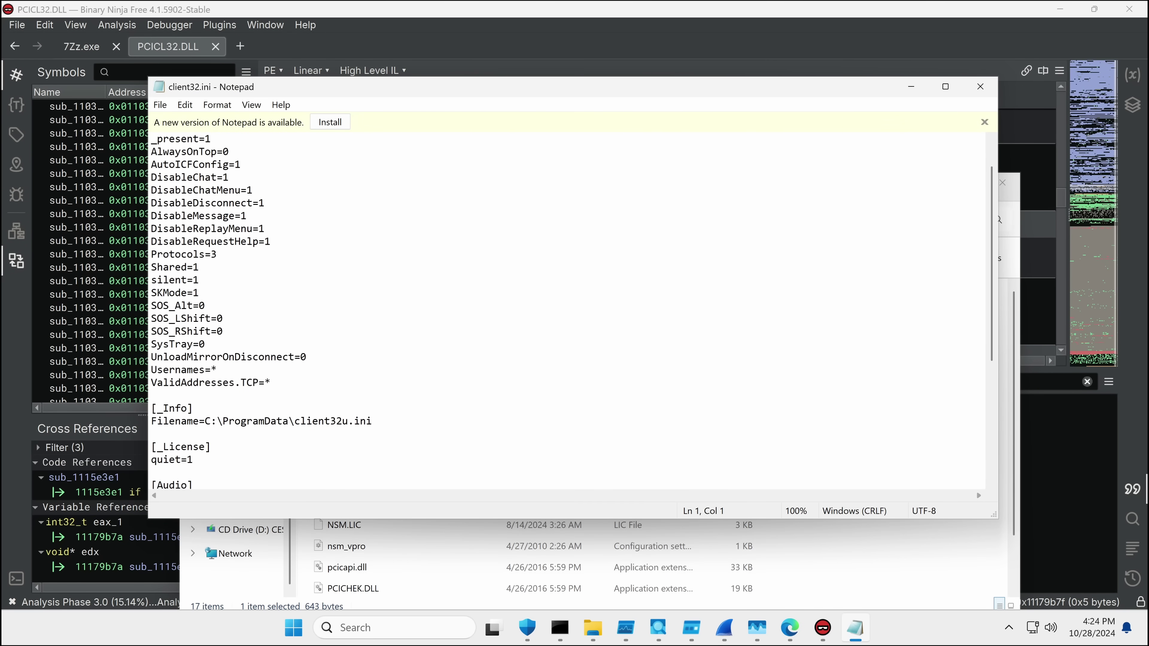
{"action": "scroll", "coordinate": [572, 312], "scroll_direction": "down", "scroll_amount": 1}
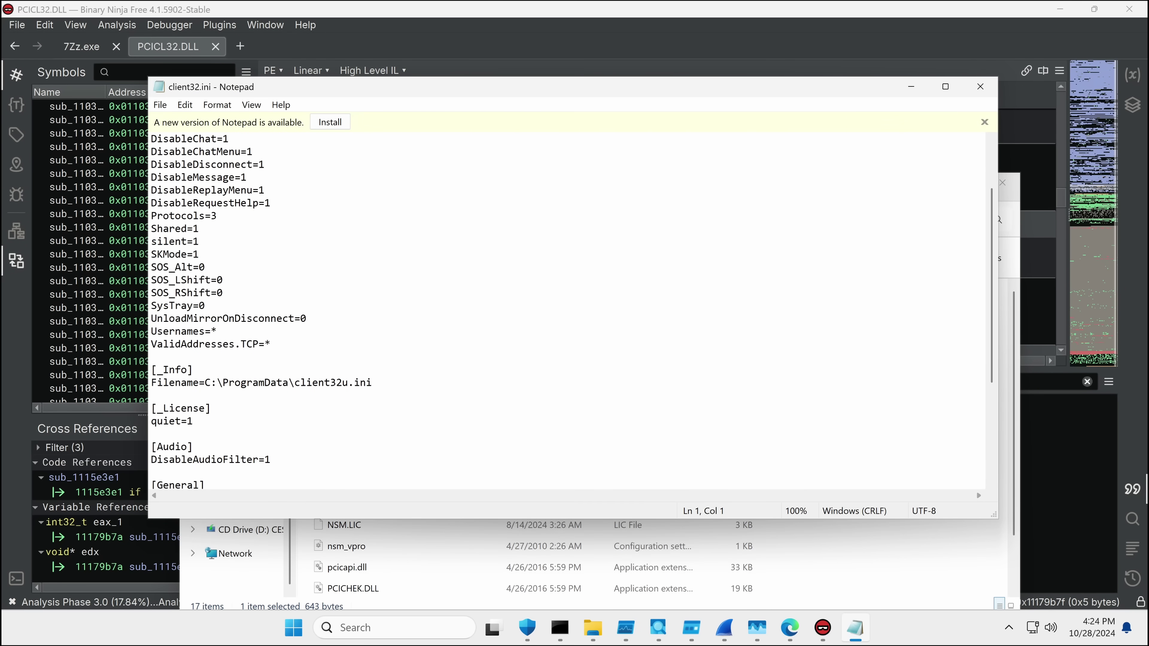
{"action": "left_click_drag", "start_coordinate": [205, 383], "coordinate": [372, 382]}
{"action": "key", "text": "ctrl+c"}
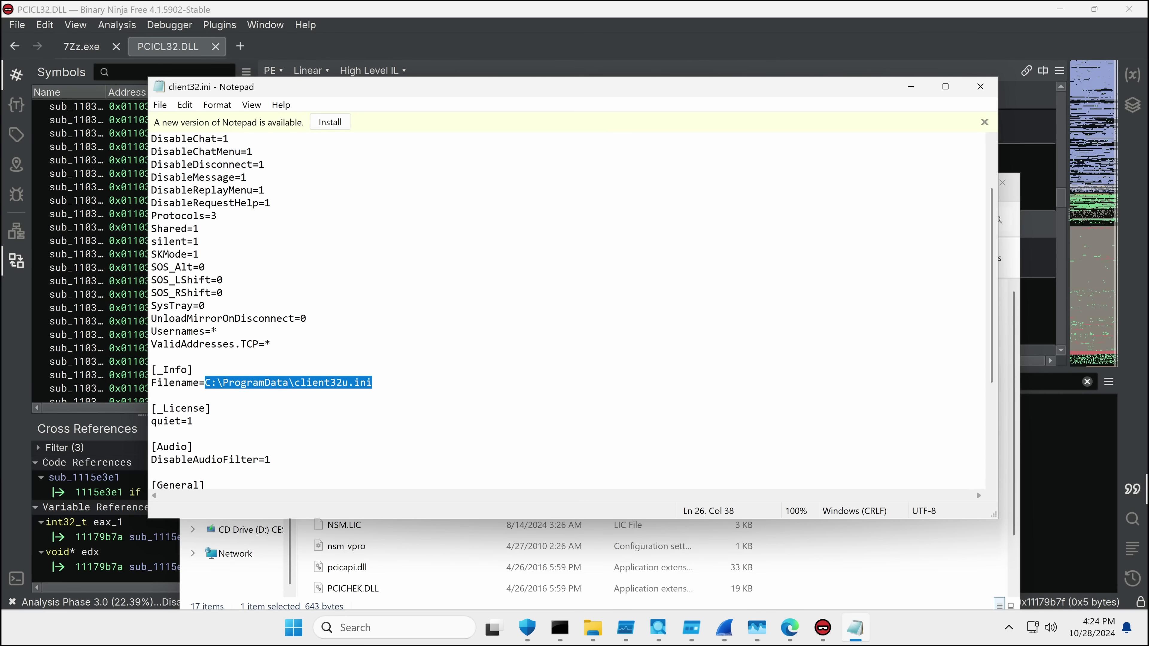
{"action": "key", "text": "super+r"}
{"action": "key", "text": "ctrl+v"}
Step: Select the GatewayAddress=91.149.232.112:443 line, then place the cursor after DisableRequestHelp=1
{"action": "scroll", "coordinate": [565, 308], "scroll_direction": "down", "scroll_amount": 4}
{"action": "left_click", "coordinate": [216, 177]}
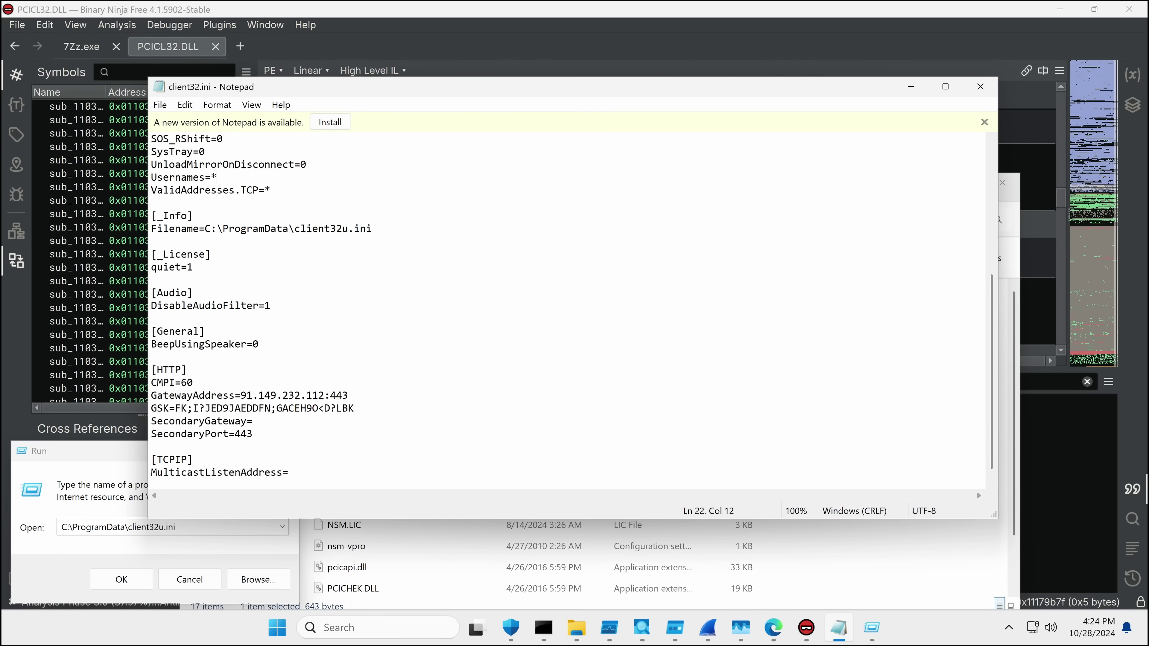
{"action": "triple_click", "coordinate": [249, 395]}
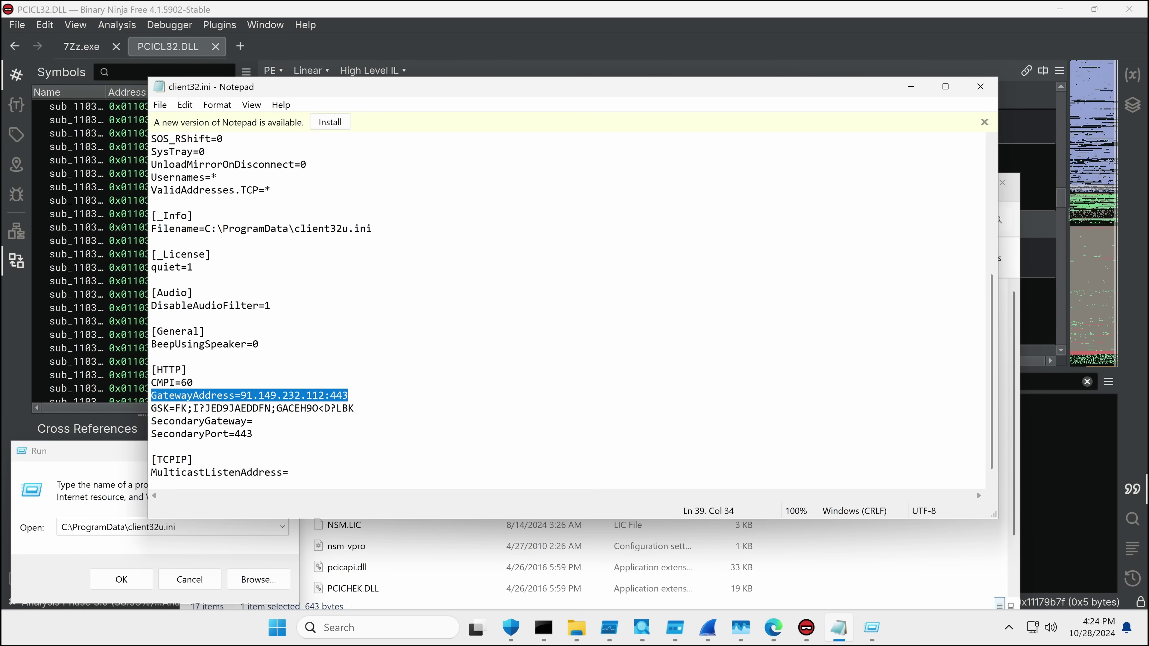
{"action": "left_click", "coordinate": [169, 408]}
{"action": "scroll", "coordinate": [261, 306], "scroll_direction": "down", "scroll_amount": 1}
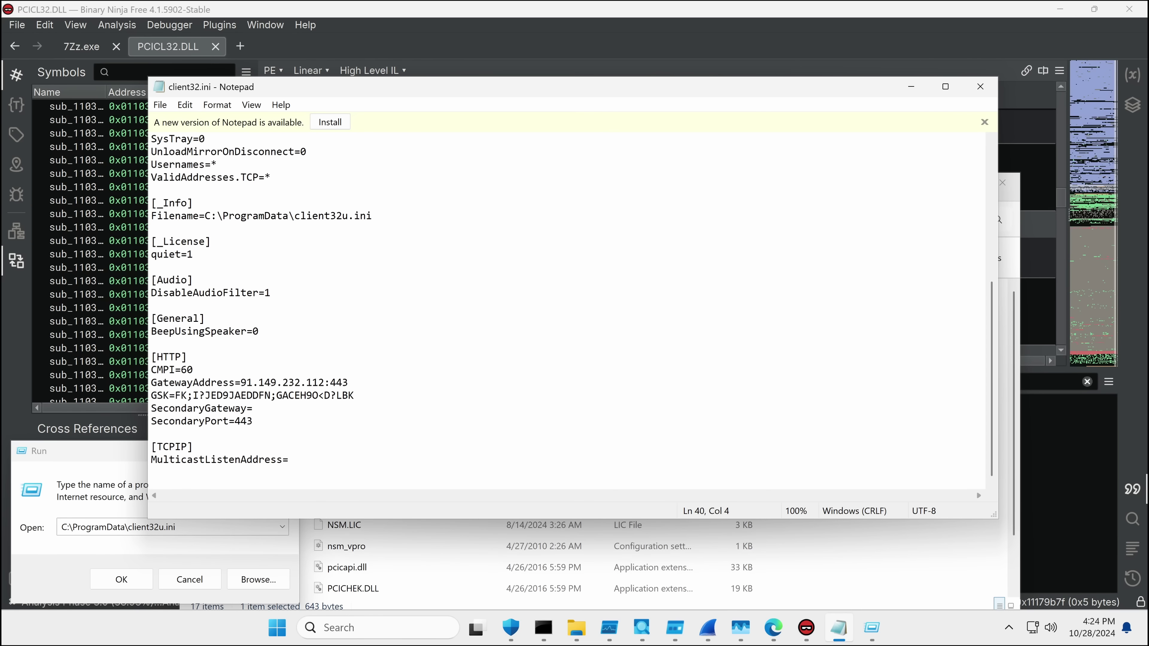
{"action": "scroll", "coordinate": [567, 313], "scroll_direction": "up", "scroll_amount": 5}
{"action": "scroll", "coordinate": [568, 313], "scroll_direction": "up", "scroll_amount": 2}
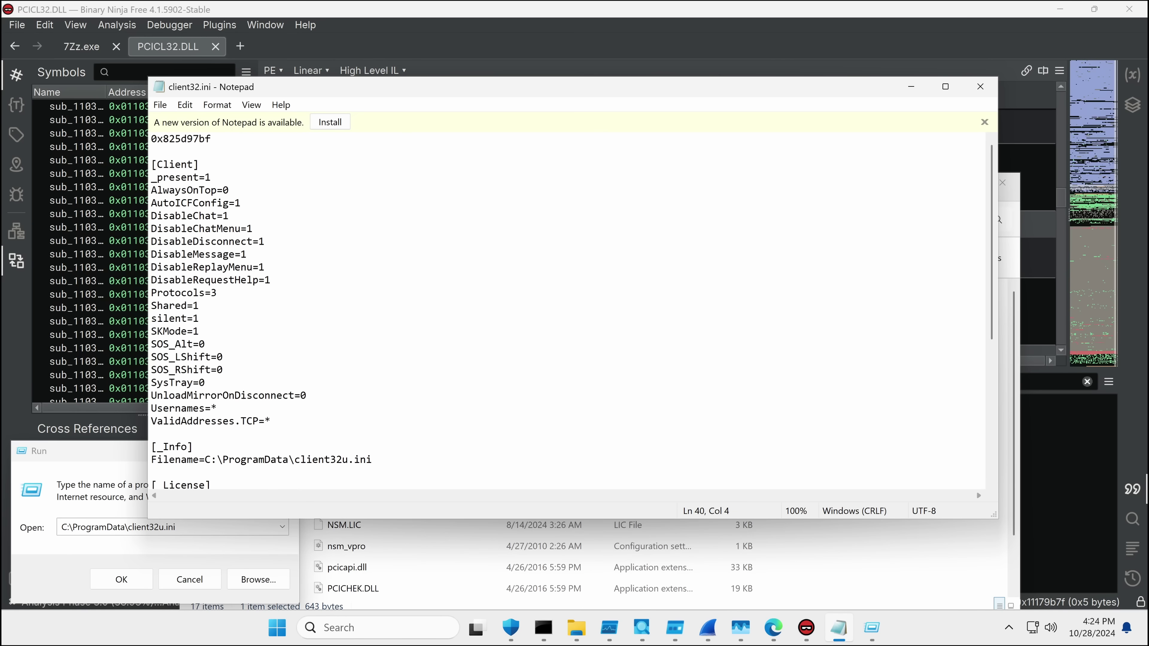
{"action": "left_click", "coordinate": [270, 280]}
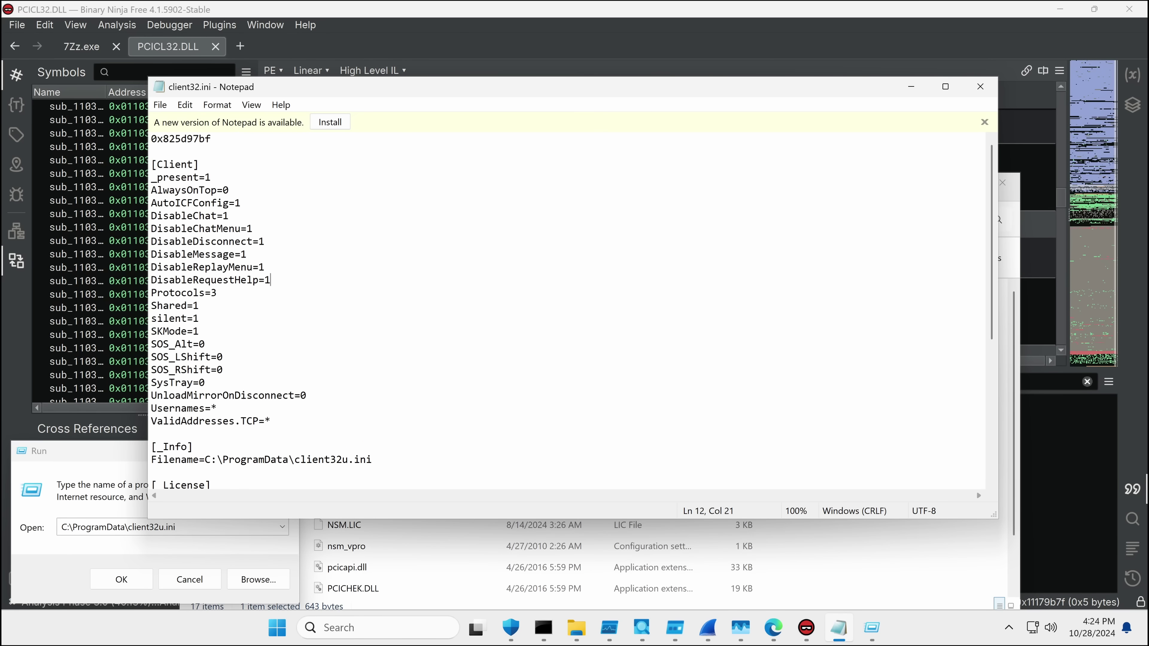
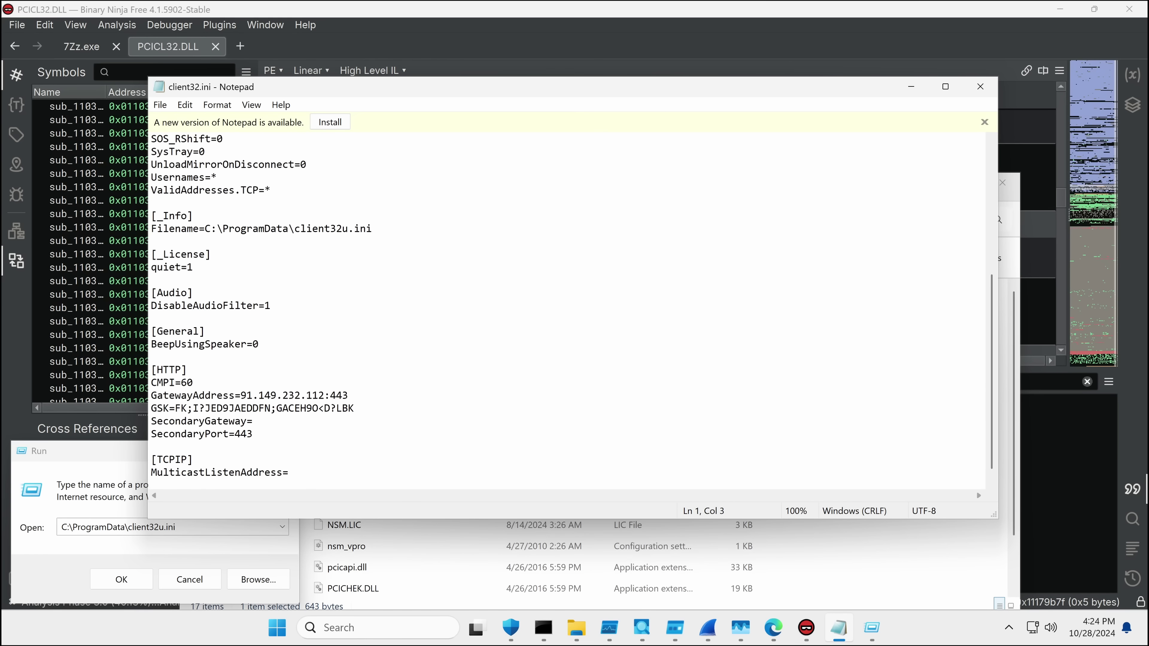
Step: Highlight the 91.149.232.112:443 GatewayAddress in client32.ini and switch to the Wireshark capture filtered on that IP
{"action": "left_click", "coordinate": [246, 396]}
{"action": "left_click_drag", "start_coordinate": [240, 396], "coordinate": [348, 395]}
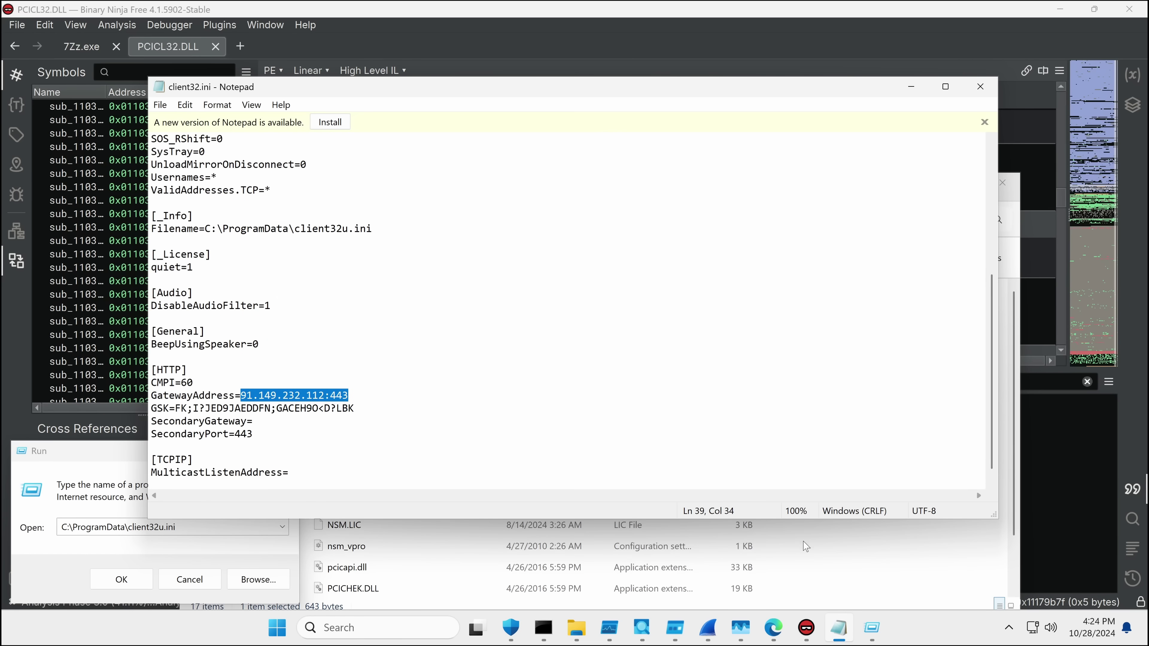
{"action": "key", "text": "alt+Tab"}
Step: Step through the gateway packets, comparing POST request 414 with its 200 OK replies 415 and 422
{"action": "left_click", "coordinate": [495, 325]}
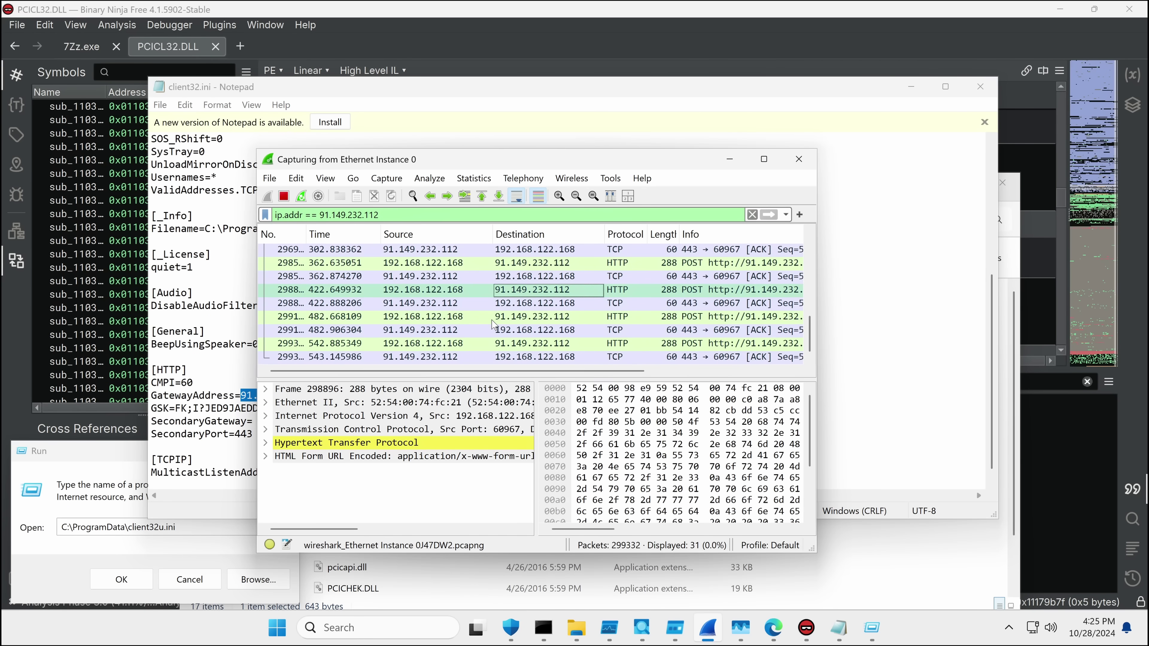
{"action": "key", "text": "Down"}
{"action": "key", "text": "Down"}
{"action": "key", "text": "Down"}
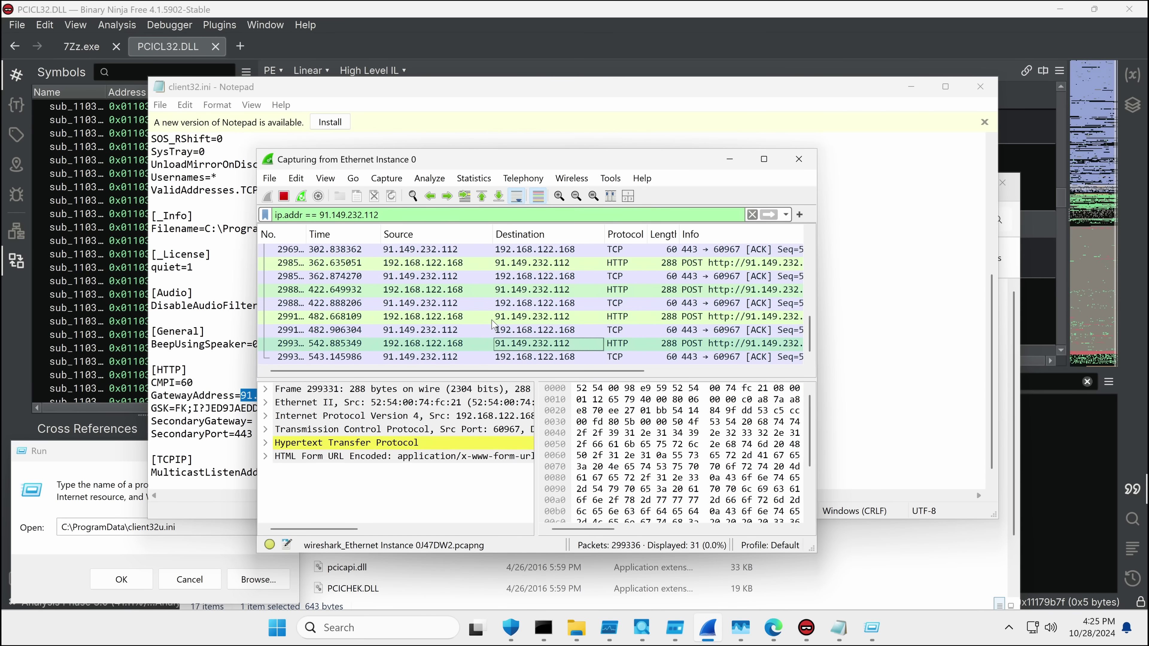
{"action": "key", "text": "Up"}
{"action": "key", "text": "Up"}
{"action": "key", "text": "Up"}
{"action": "key", "text": "Up"}
{"action": "key", "text": "Up"}
{"action": "key", "text": "Up"}
{"action": "key", "text": "Up"}
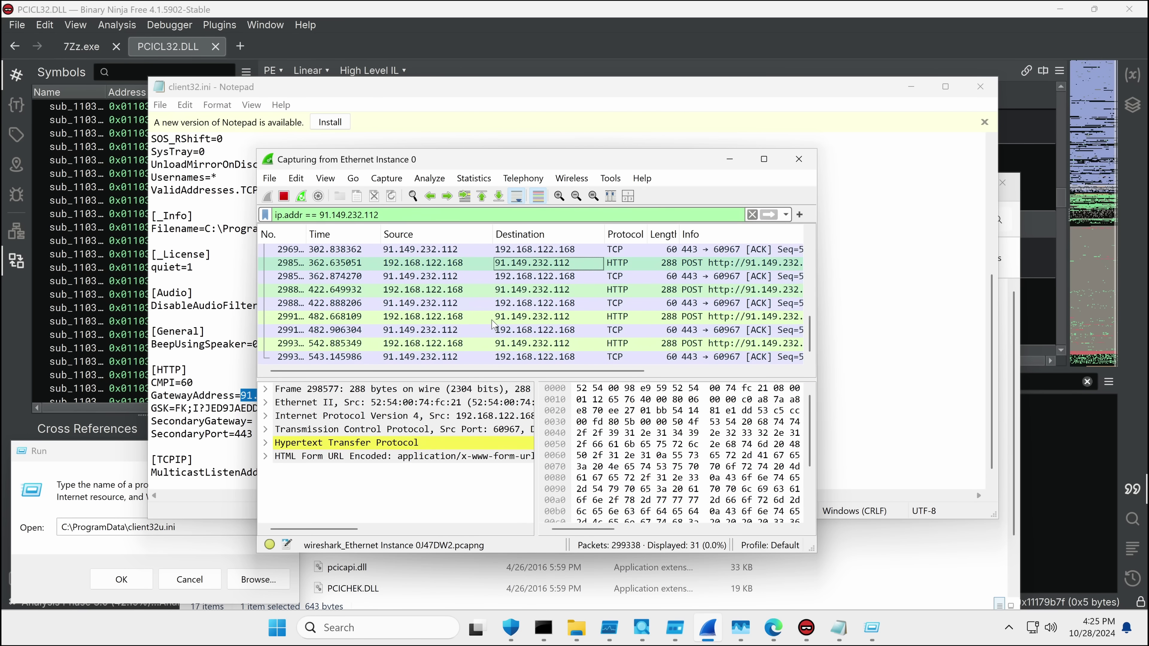
{"action": "key", "text": "Up"}
{"action": "key", "text": "Up"}
{"action": "key", "text": "Up"}
{"action": "key", "text": "Up"}
{"action": "key", "text": "Up"}
{"action": "key", "text": "Up"}
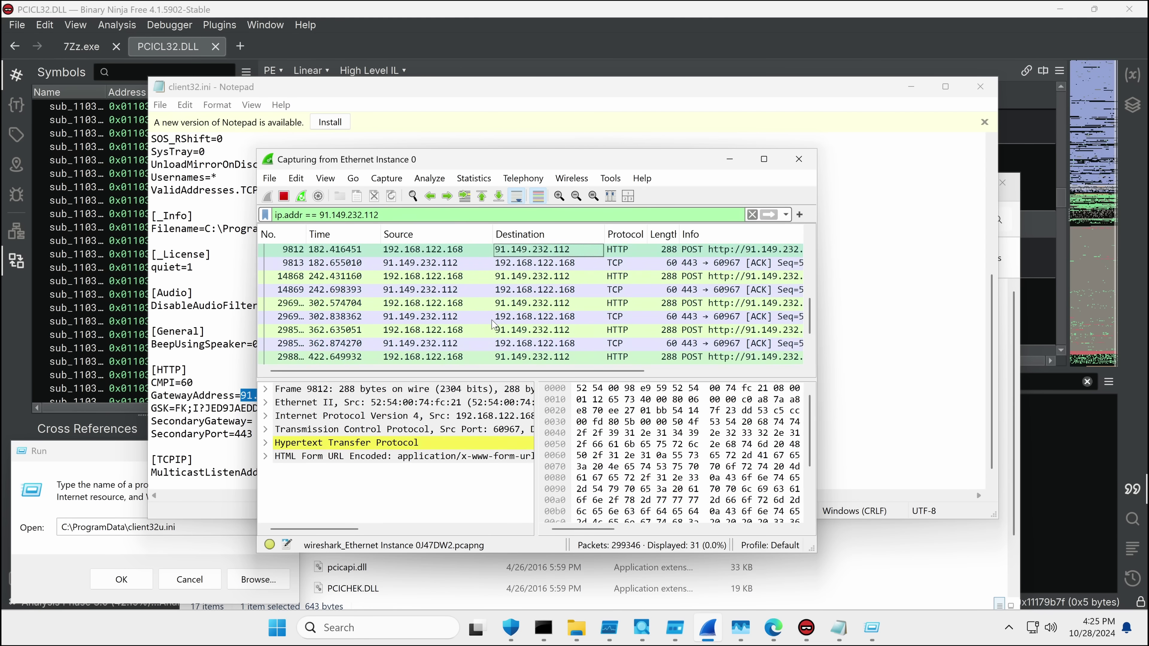
{"action": "key", "text": "Up"}
{"action": "key", "text": "Up"}
{"action": "key", "text": "Up"}
{"action": "key", "text": "Up"}
{"action": "key", "text": "Up"}
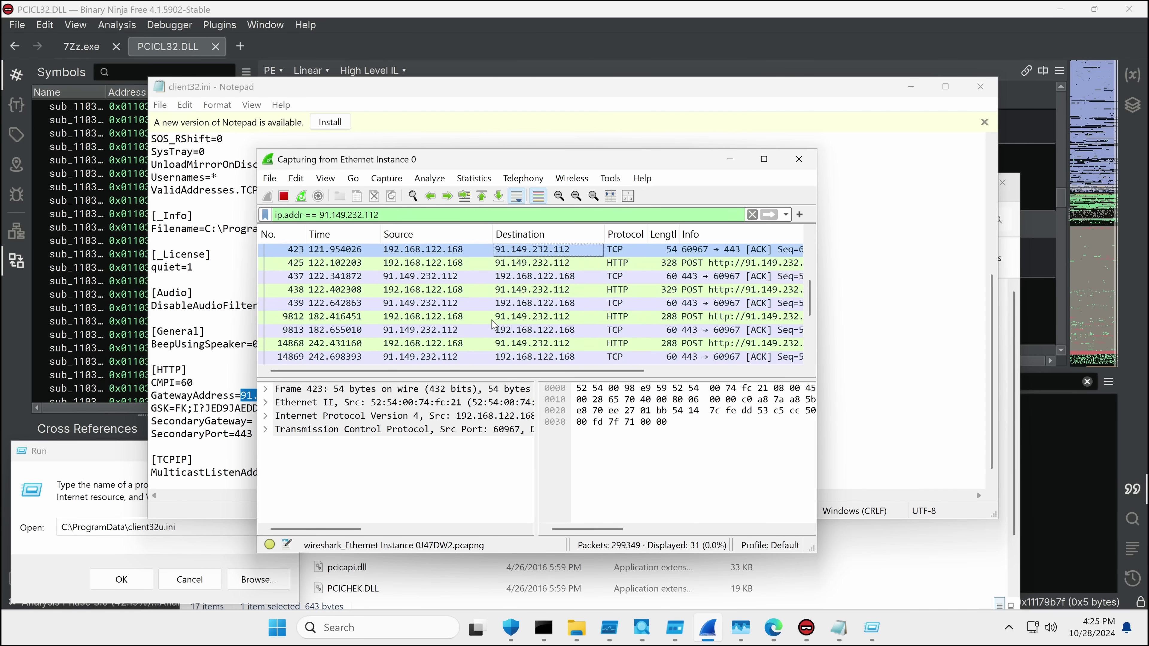
{"action": "key", "text": "Up"}
{"action": "key", "text": "Up"}
{"action": "key", "text": "Up"}
{"action": "key", "text": "Up"}
{"action": "key", "text": "Up"}
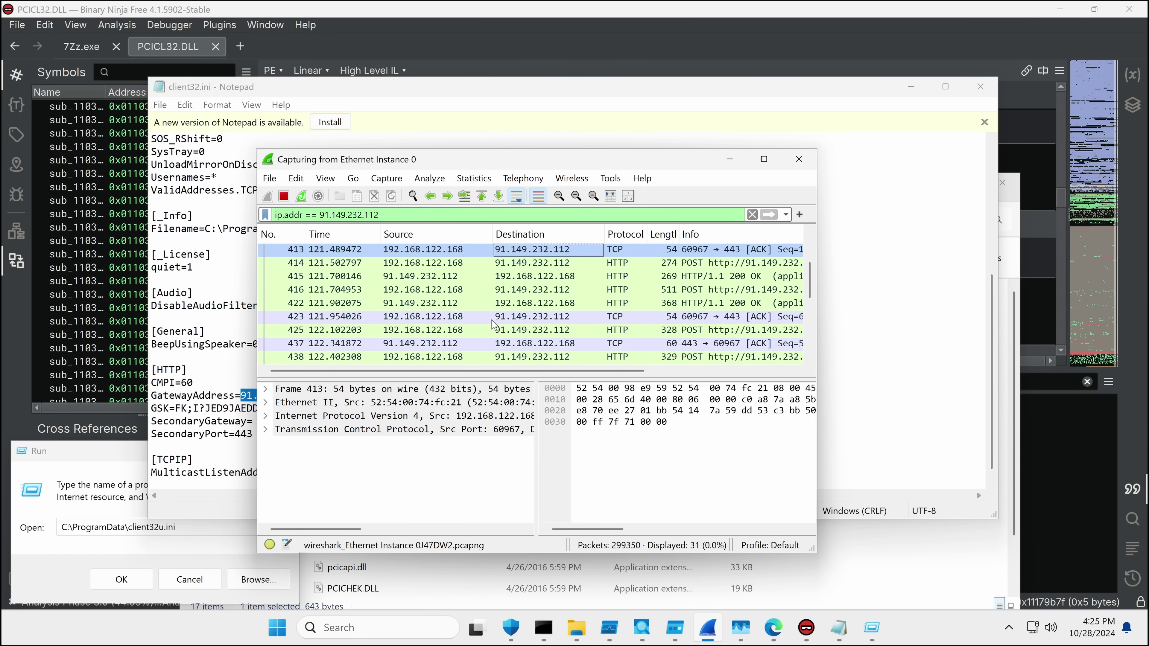
{"action": "key", "text": "Up"}
{"action": "key", "text": "Up"}
{"action": "key", "text": "Down"}
{"action": "key", "text": "Down"}
{"action": "key", "text": "Down"}
{"action": "key", "text": "Down"}
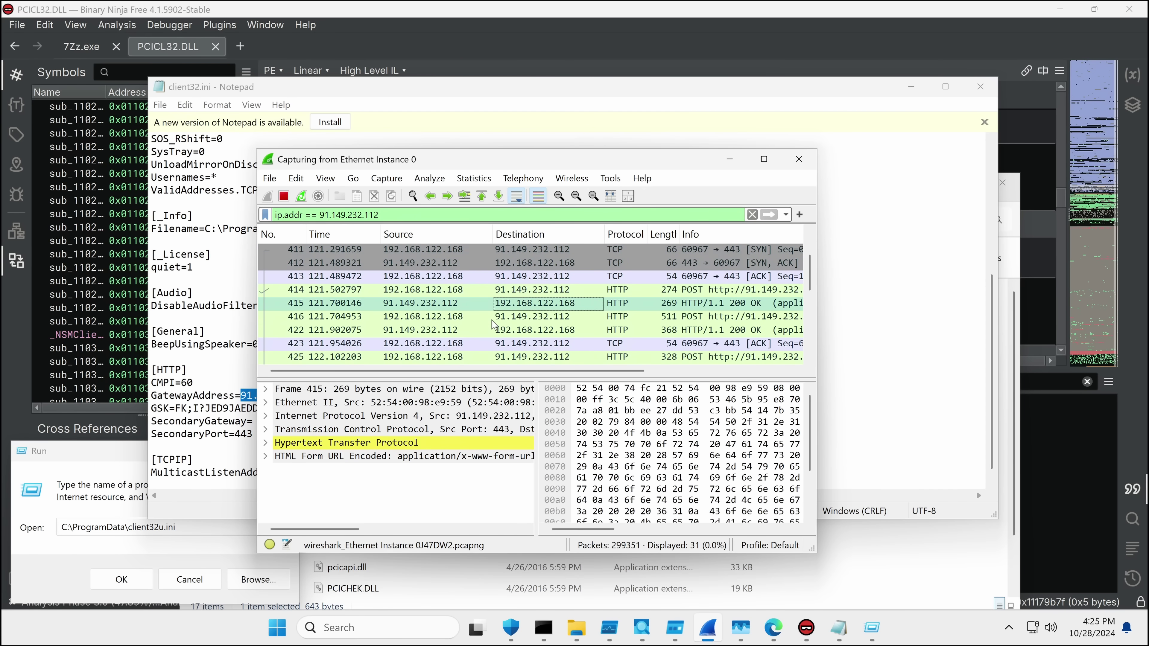
{"action": "key", "text": "Up"}
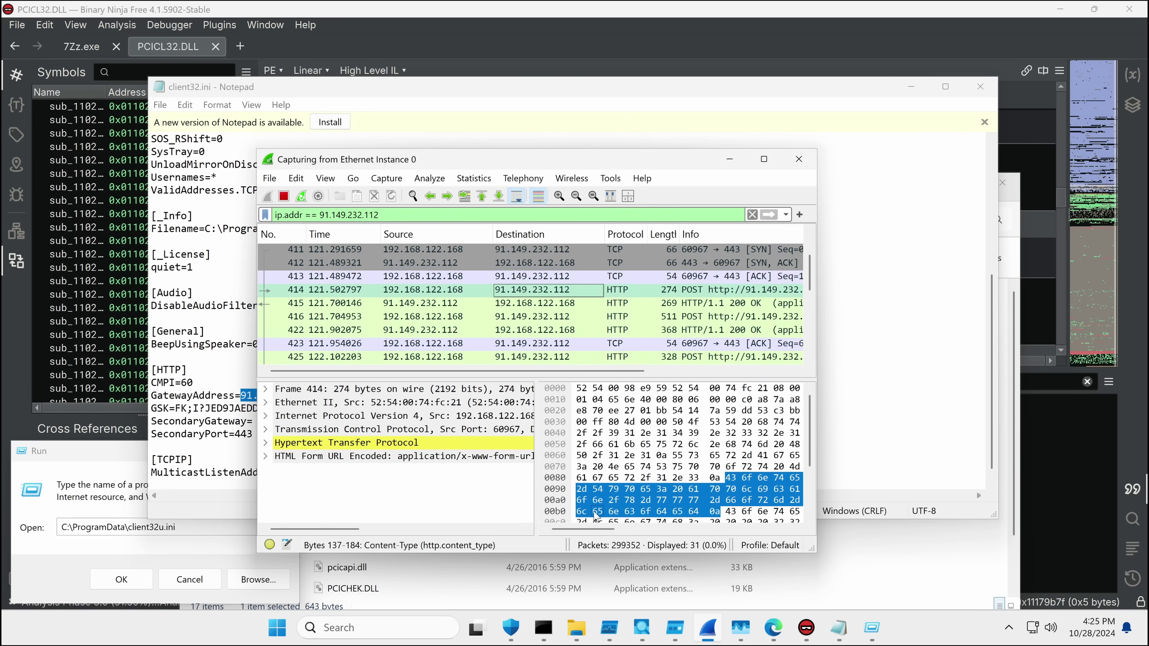
{"action": "key", "text": "Down"}
Step: Expand the HTTP headers and inspect POST packet 416 beside the client32.ini gateway line, then return to Bing
{"action": "left_click", "coordinate": [400, 333]}
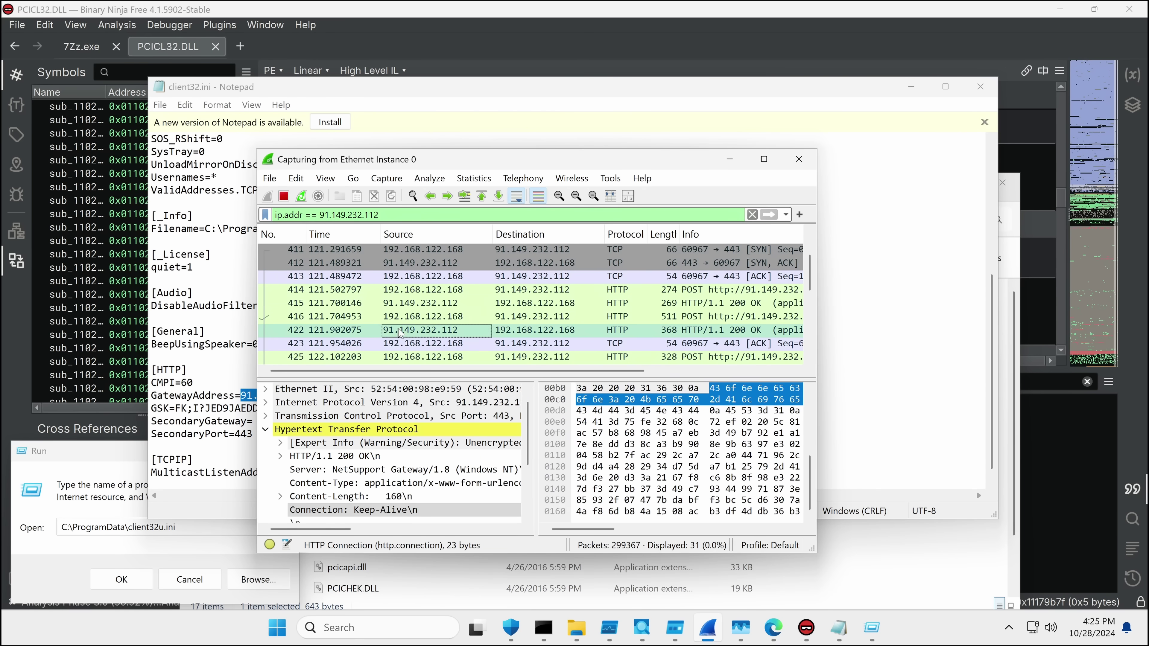
{"action": "left_click_drag", "start_coordinate": [401, 333], "coordinate": [584, 324]}
{"action": "left_click", "coordinate": [593, 317]}
{"action": "scroll", "coordinate": [594, 323], "scroll_direction": "down", "scroll_amount": 7}
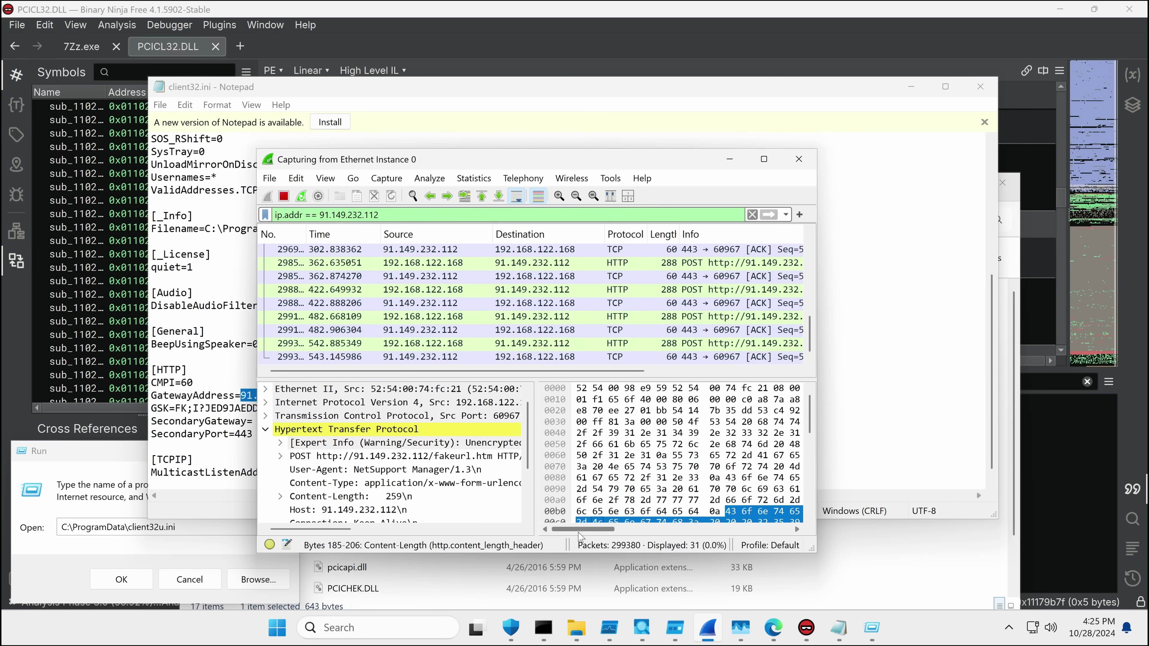
{"action": "scroll", "coordinate": [588, 536], "scroll_direction": "right", "scroll_amount": 5}
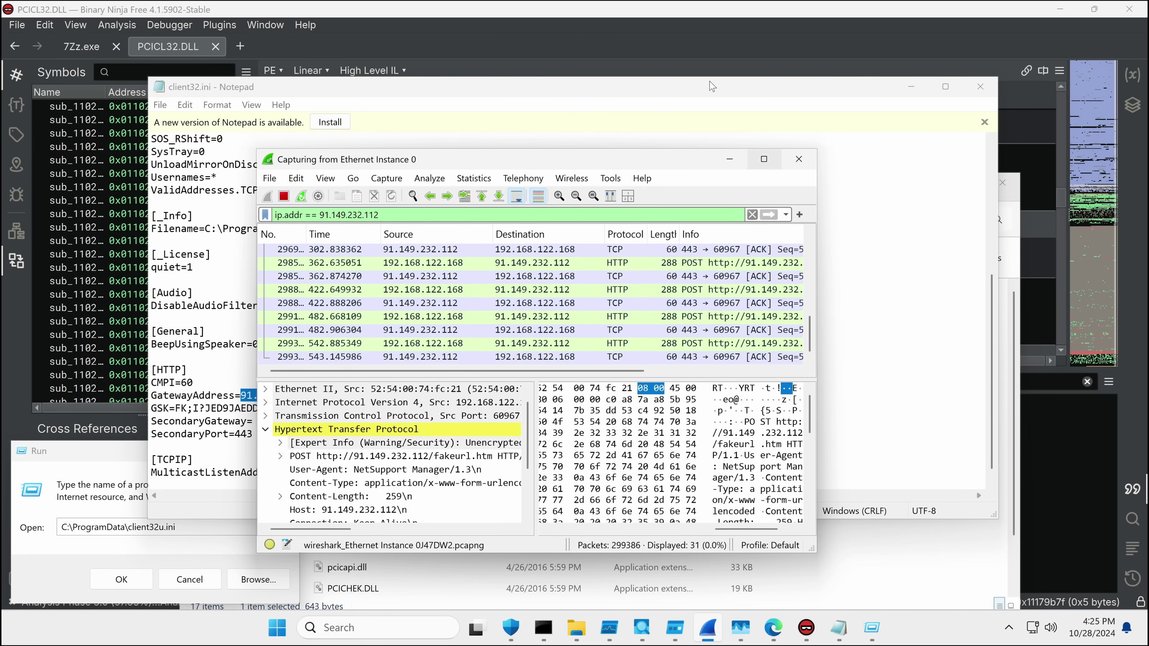
{"action": "left_click_drag", "start_coordinate": [468, 163], "coordinate": [623, 139]}
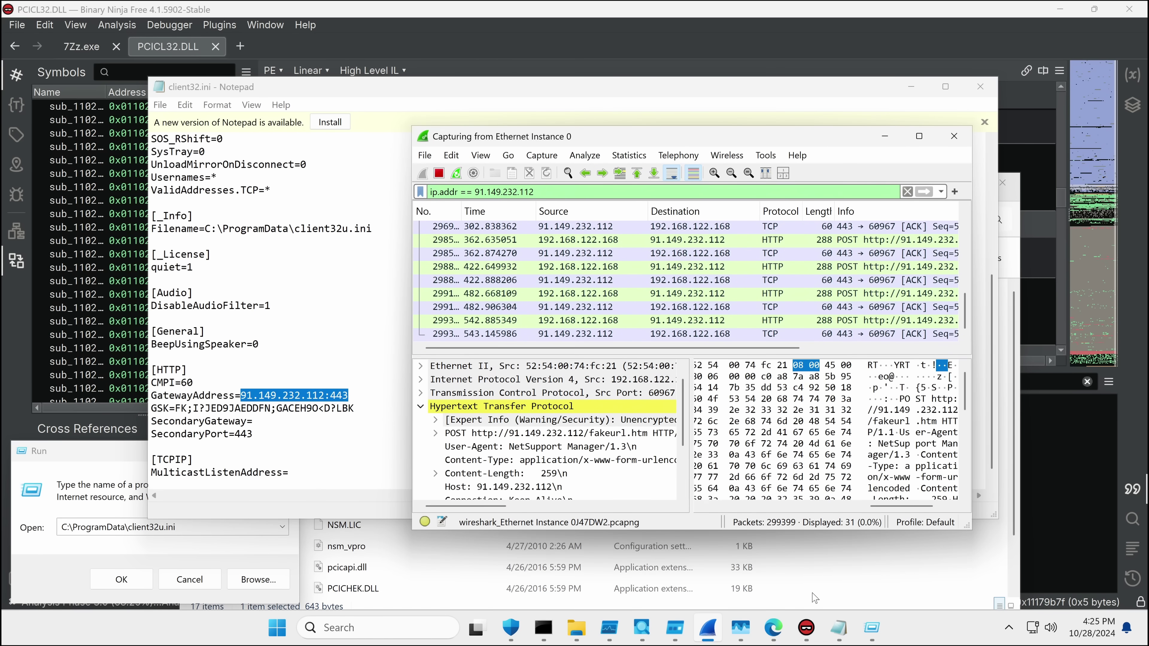
{"action": "left_click", "coordinate": [774, 627]}
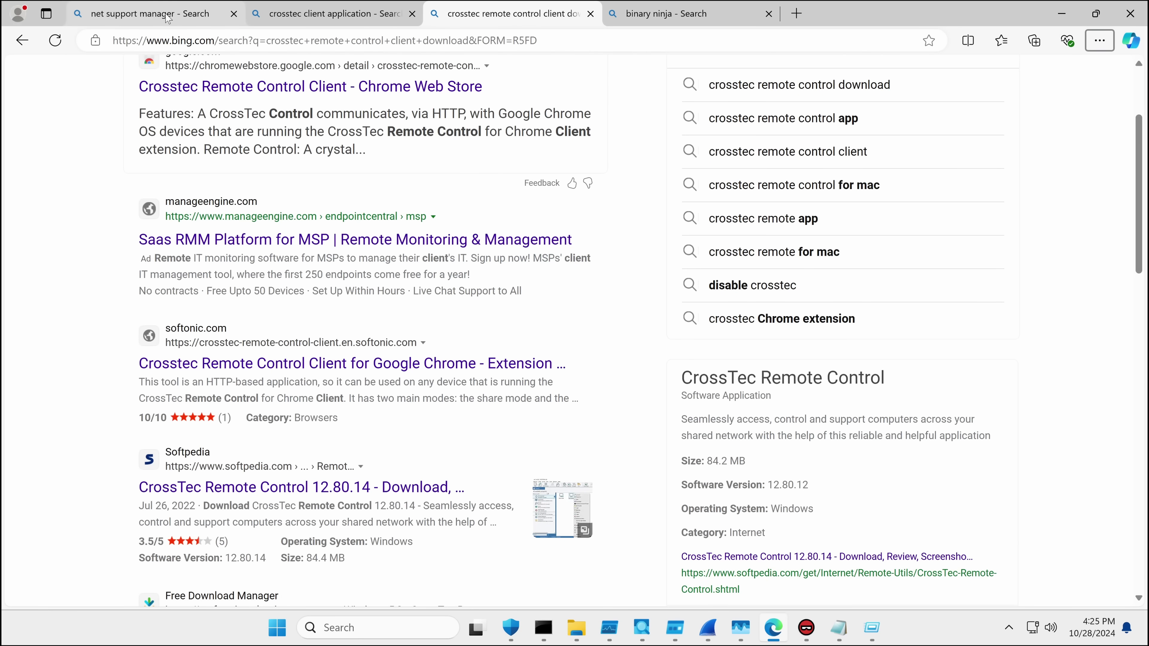
Step: Return to the 'net support manager' Bing results tab and select its URL for a new search
{"action": "left_click", "coordinate": [197, 18]}
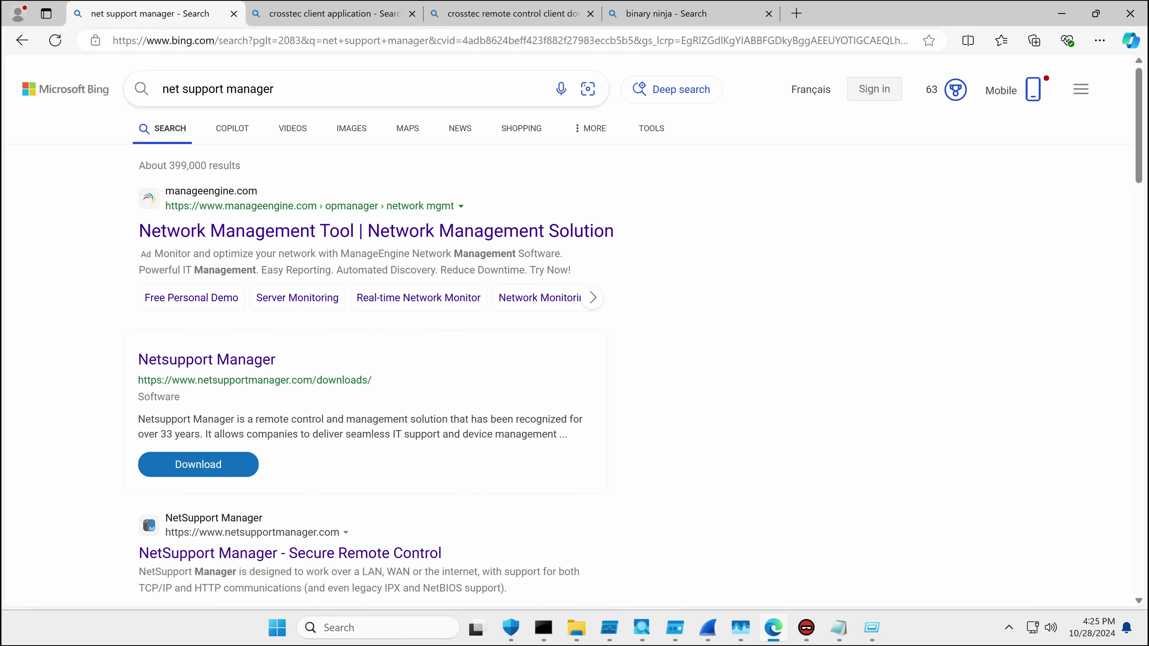
{"action": "left_click", "coordinate": [228, 42]}
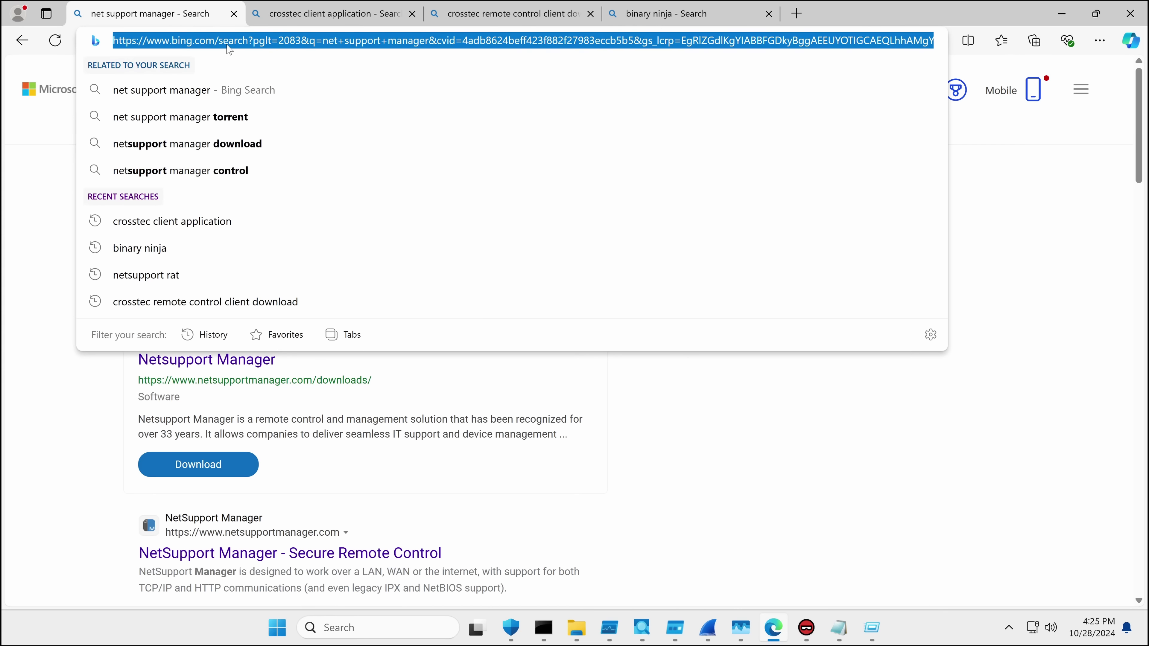